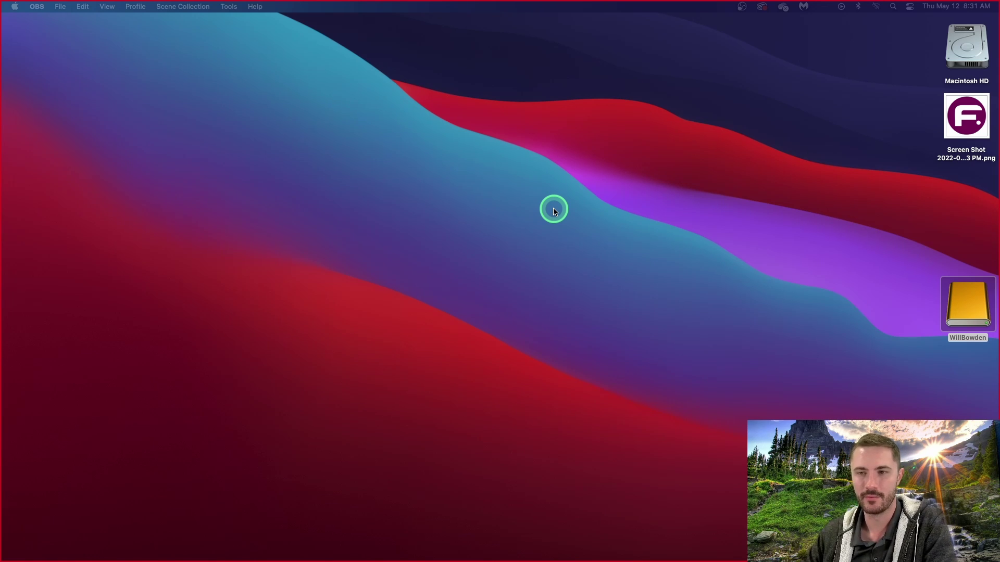
Move the external drive's icon up on the desktop so it sits just below the screenshot file
click(802, 264)
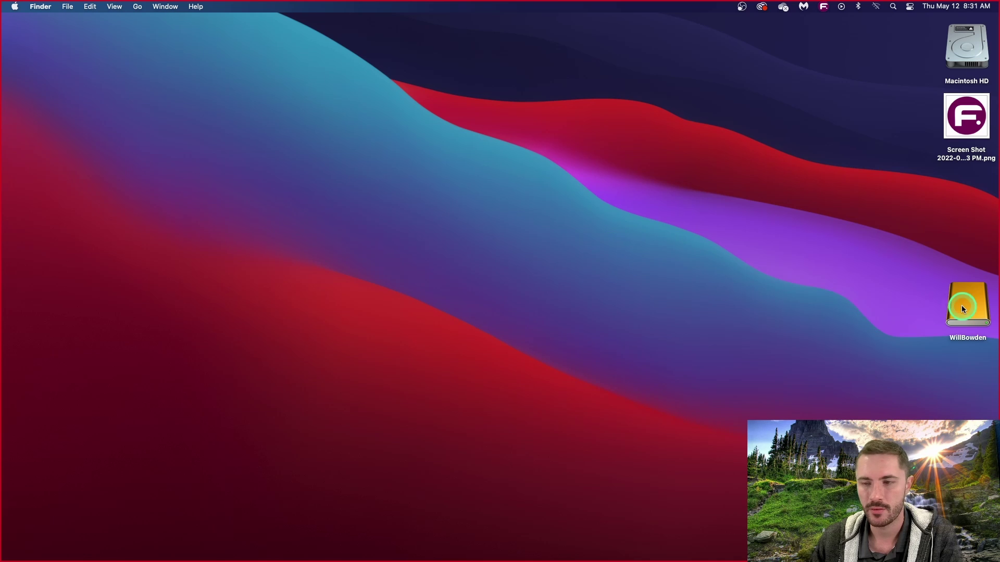
drag(964, 305, 965, 202)
click(822, 194)
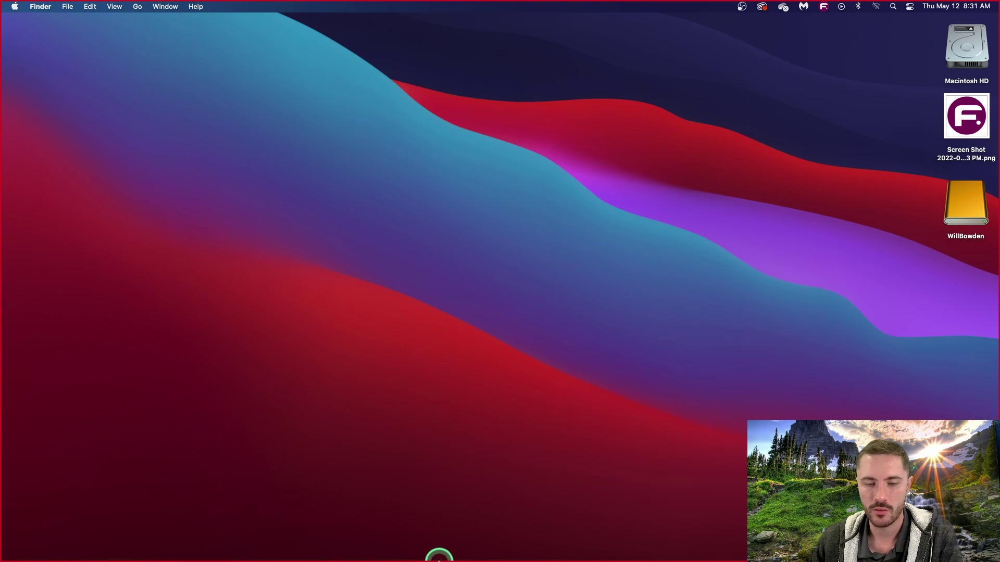
Open a Finder window showing Recents and place it near the middle of the desktop
mouse_move(469, 560)
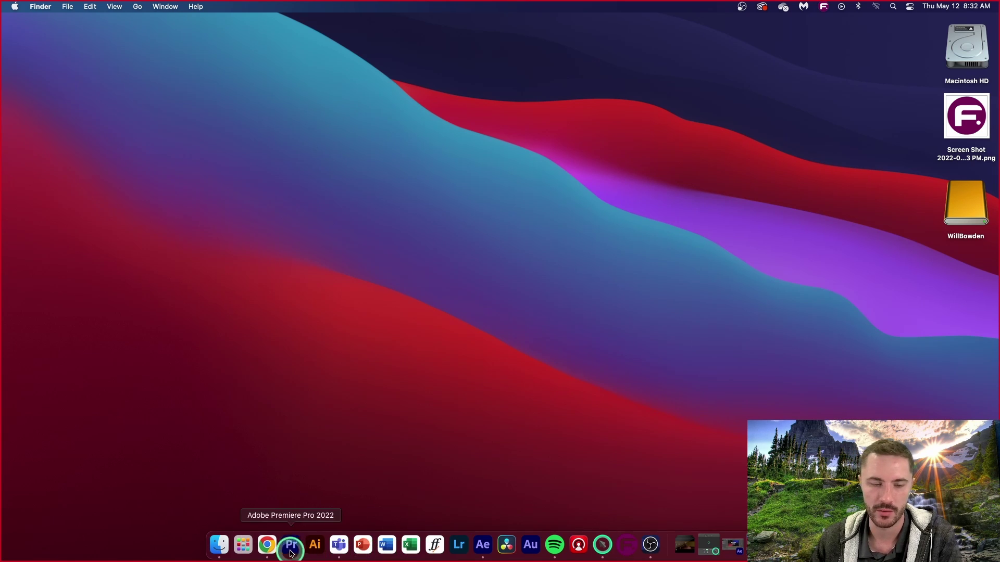
click(221, 548)
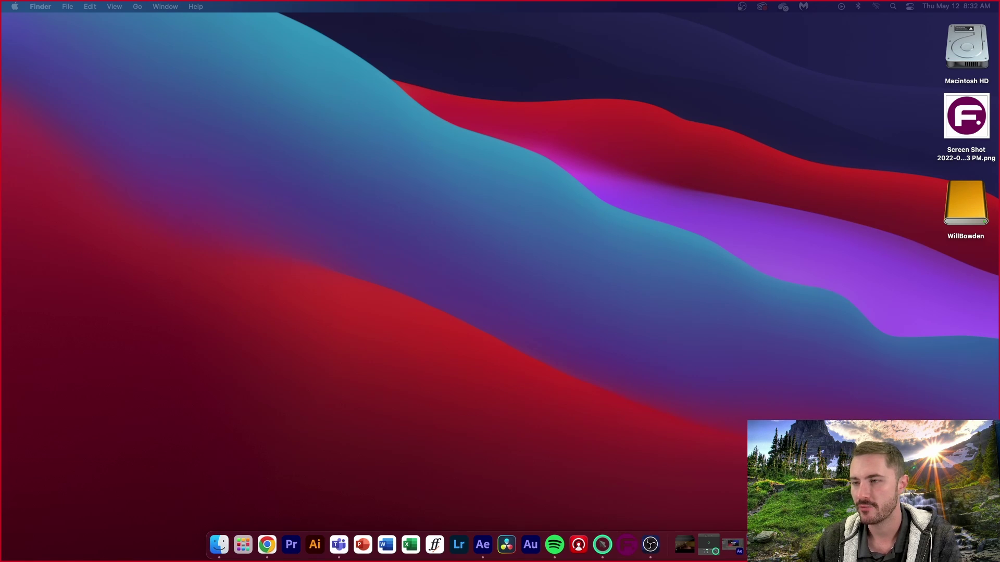
drag(999, 116, 444, 69)
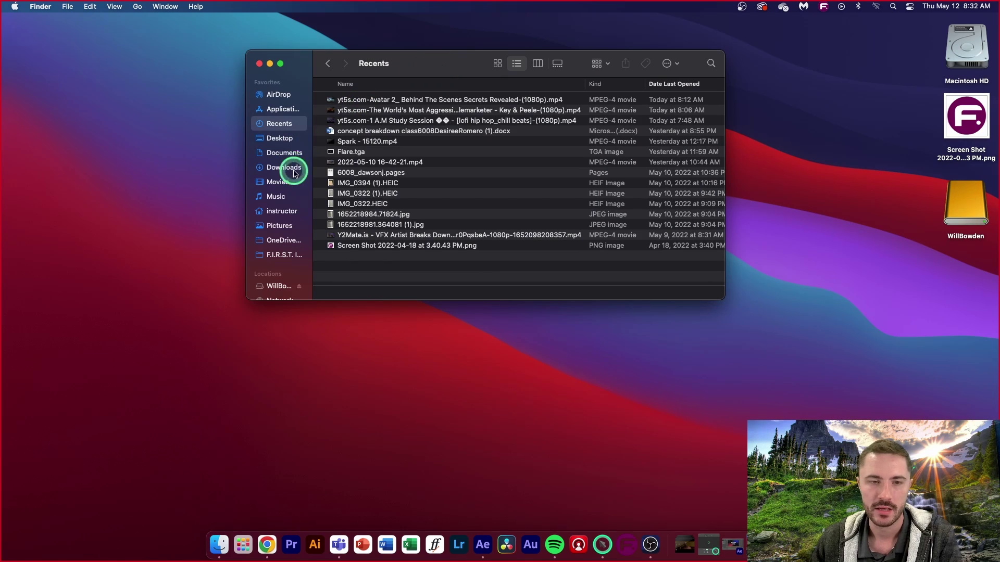
drag(443, 67, 459, 103)
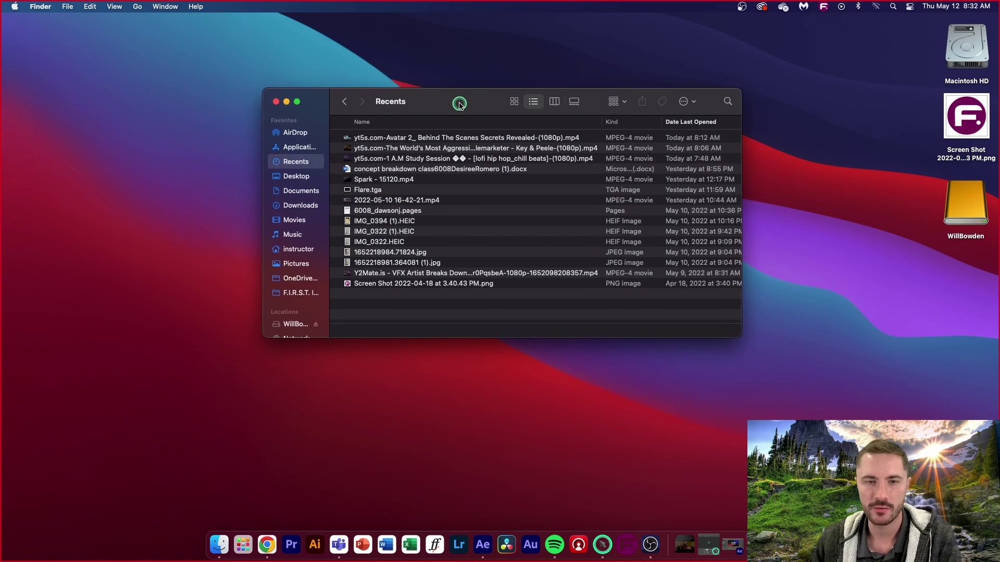
Show the Recents files as icons and back as a list, and enlarge the window to fill most of the desktop
click(514, 101)
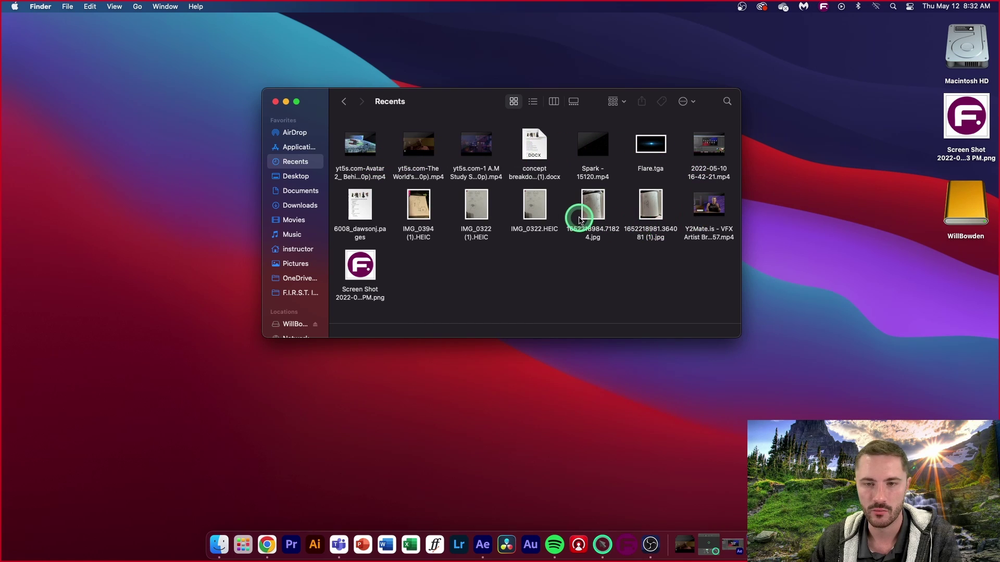
click(533, 102)
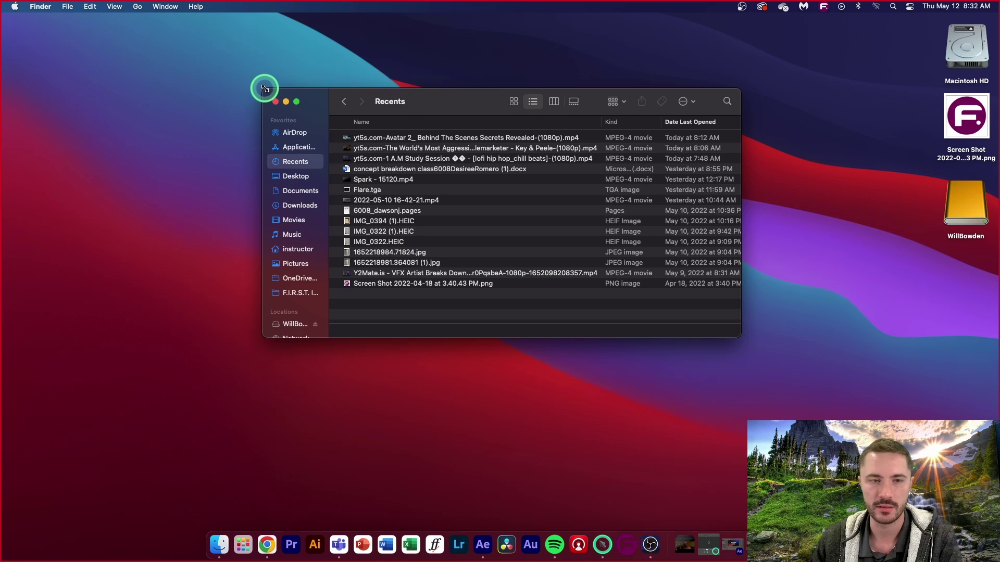
drag(264, 89, 33, 25)
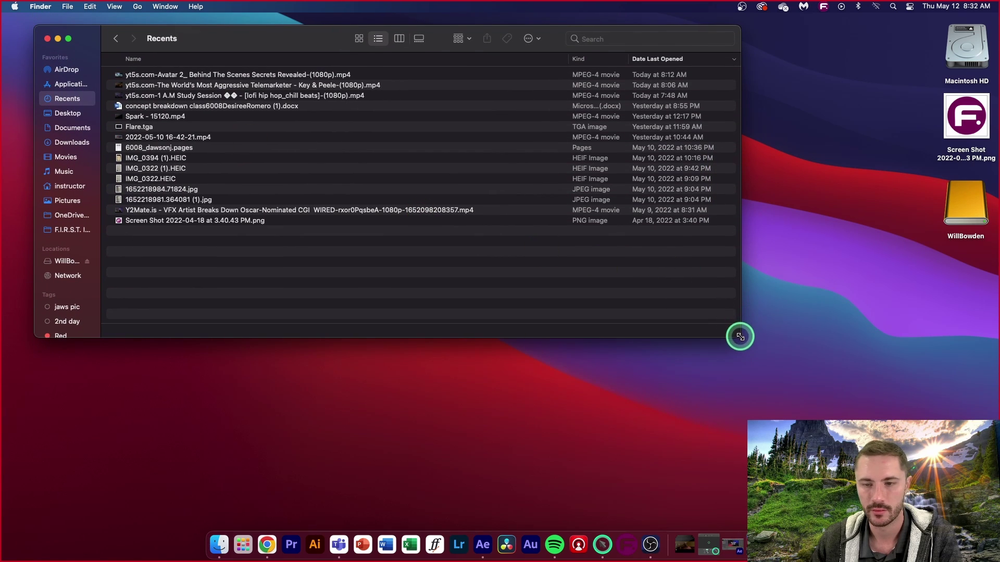
drag(739, 336, 947, 488)
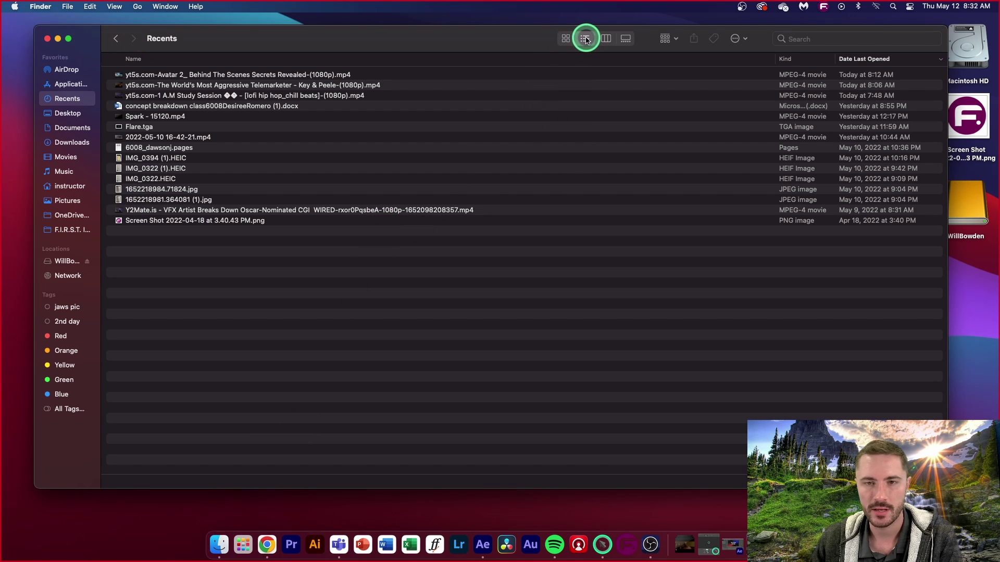
Compare the Recents files in icon, list, column and gallery views, checking the grouping options, and return to list view
click(566, 38)
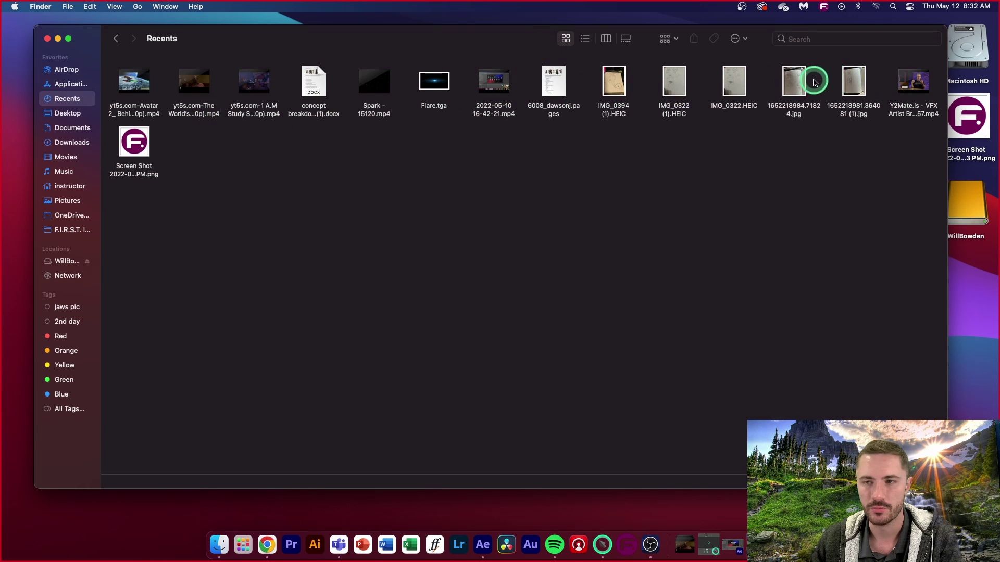
click(587, 40)
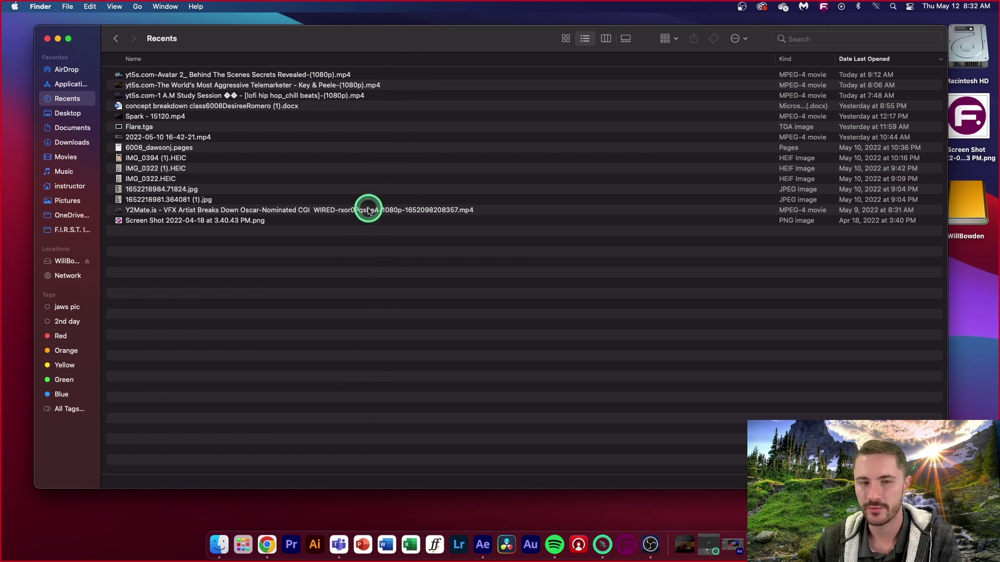
click(603, 40)
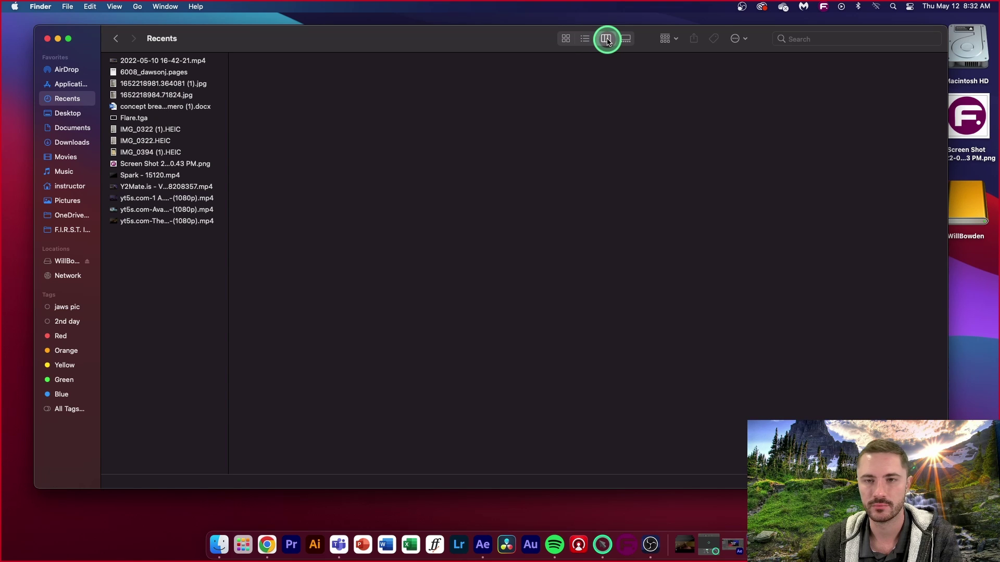
click(673, 40)
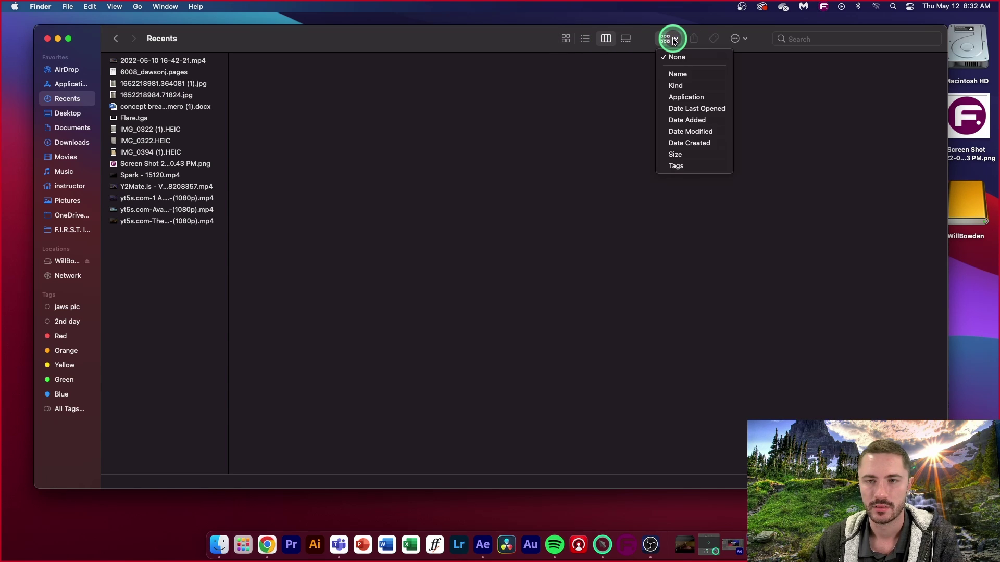
click(672, 41)
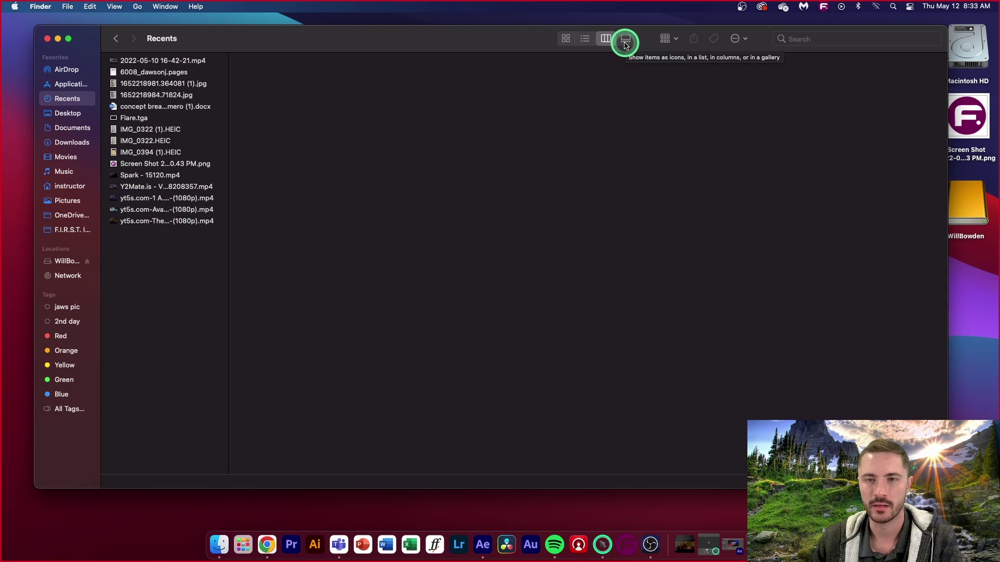
click(625, 39)
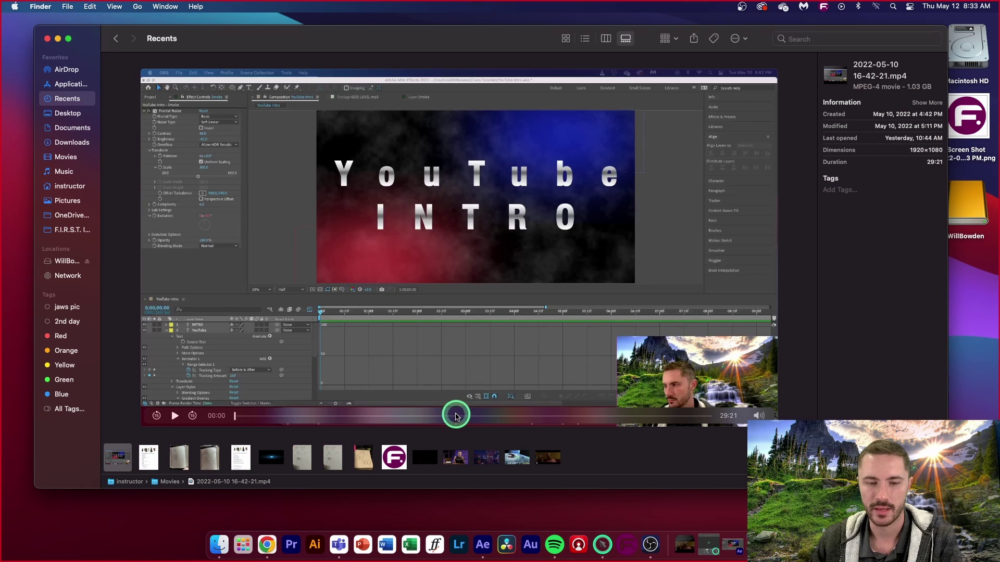
click(585, 39)
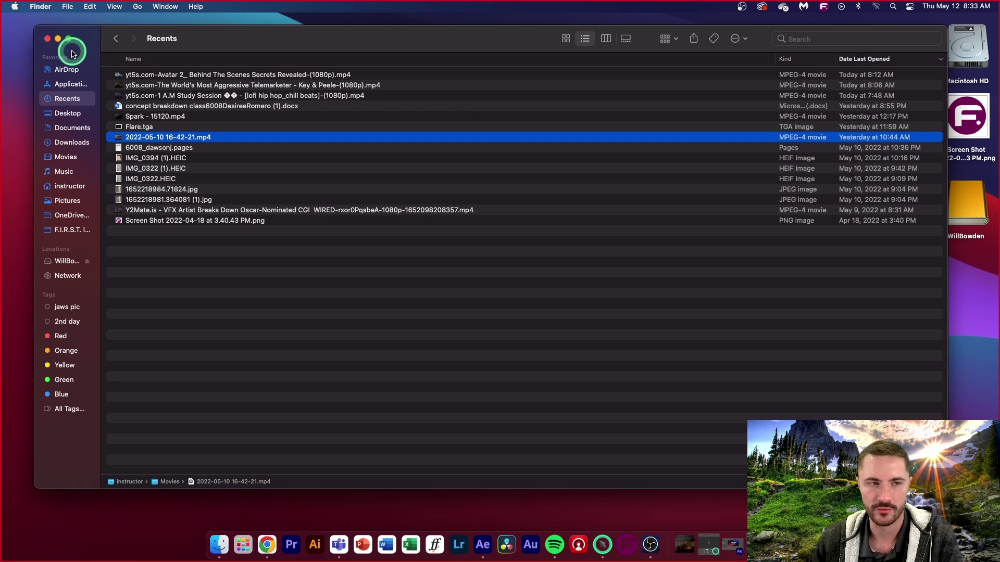
Collapse and re-expand the Favorites section of the sidebar twice
click(90, 58)
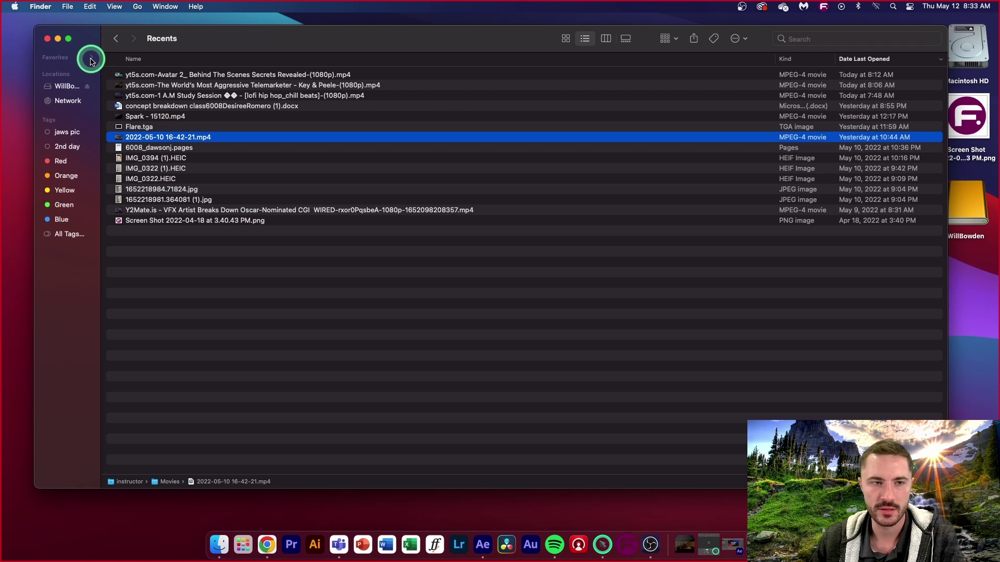
click(90, 59)
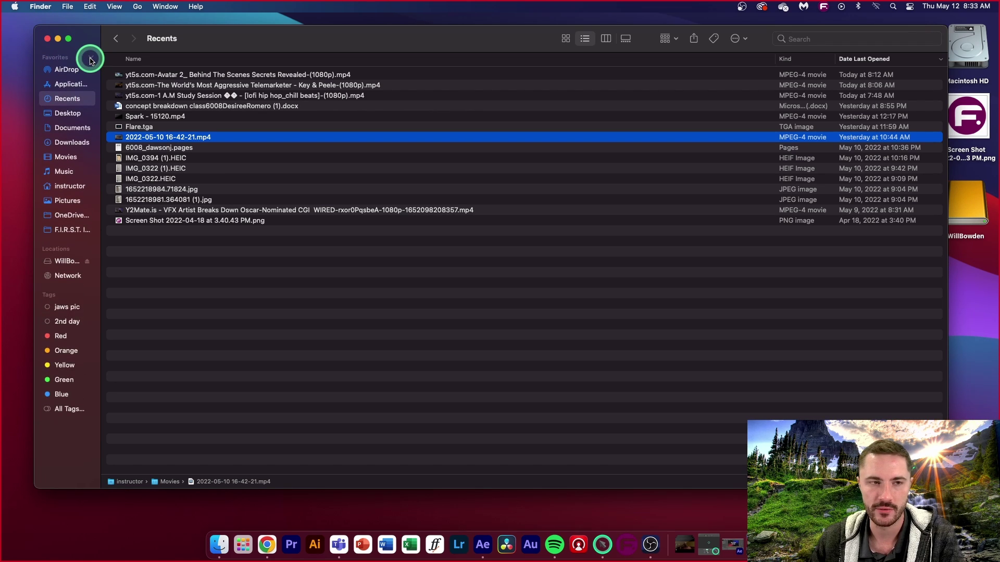
click(91, 59)
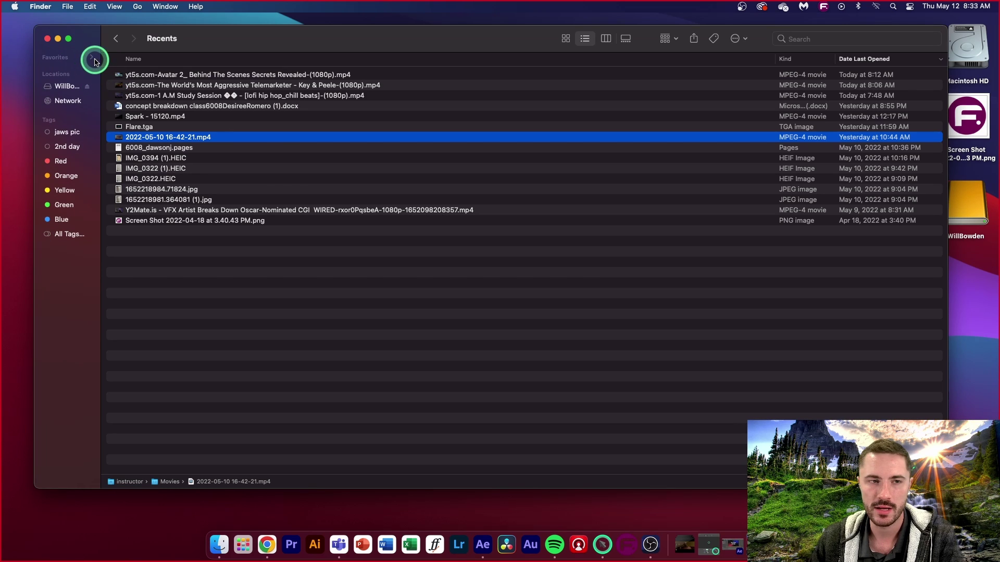
click(93, 60)
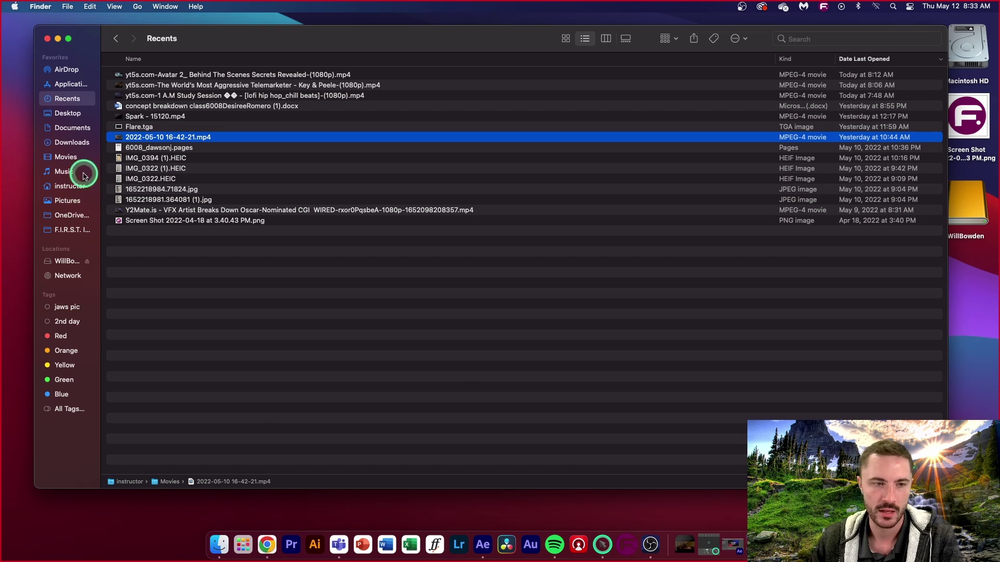
Open the Downloads folder and go through its files by selecting them down the list, finishing on MicrosoftTeams-image (1).png
click(72, 146)
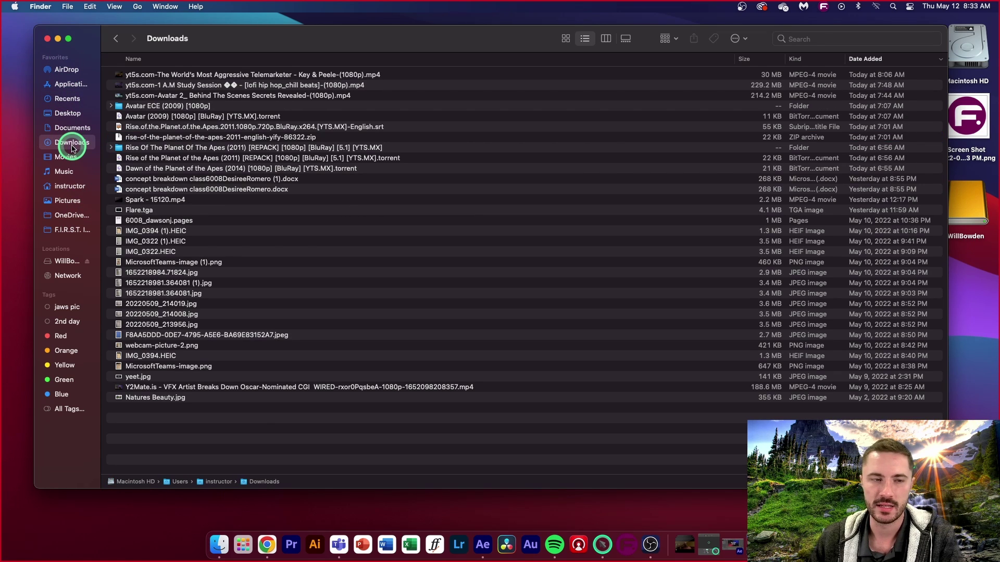
scroll(212, 151, down, 2)
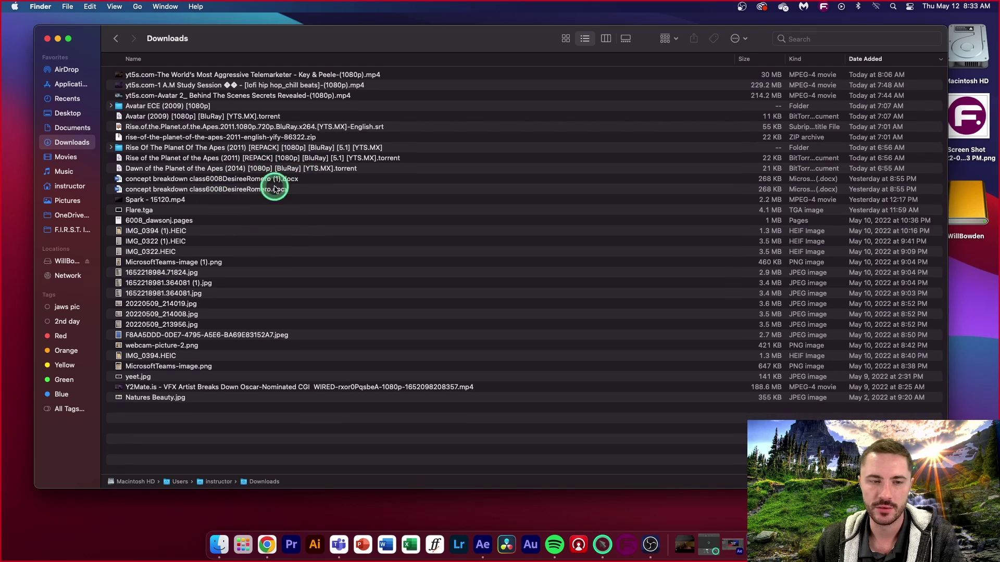
click(239, 75)
click(236, 94)
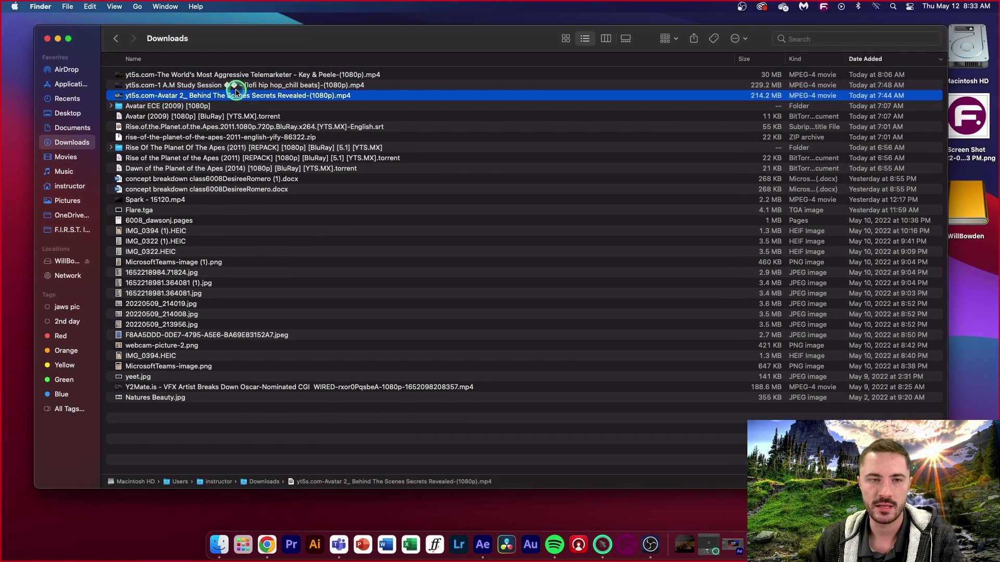
click(224, 105)
click(216, 126)
click(218, 147)
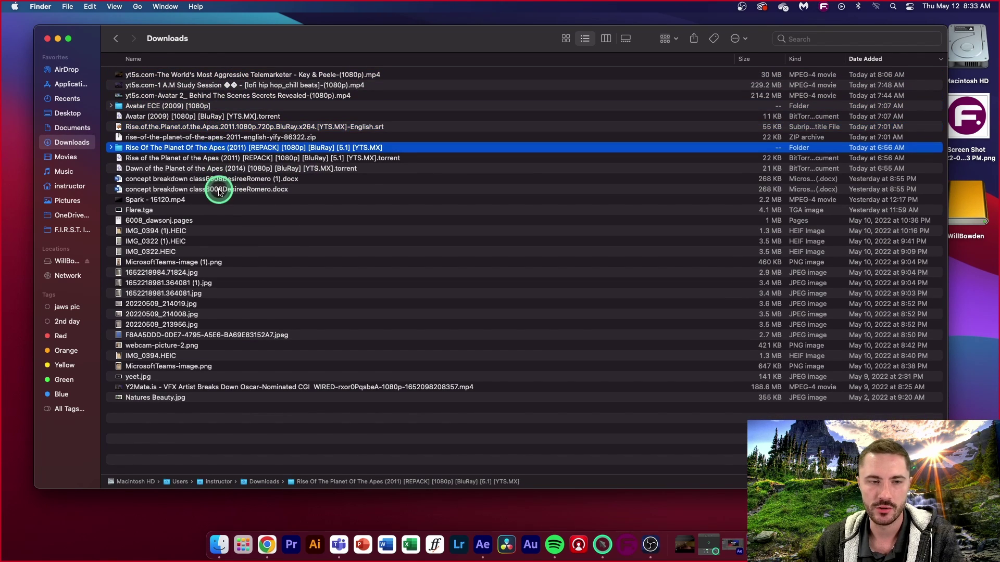
click(220, 197)
click(197, 221)
click(192, 231)
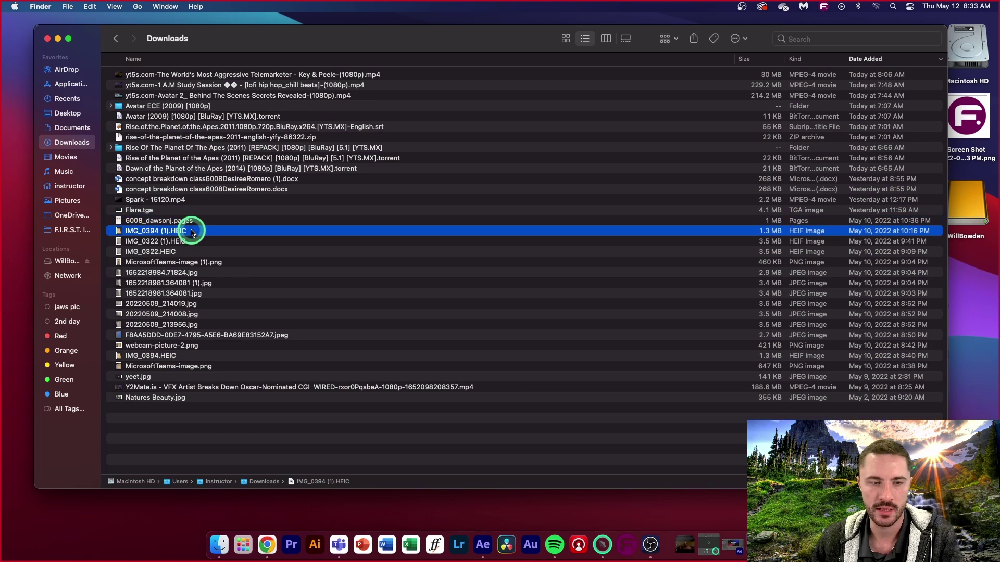
click(180, 242)
click(170, 252)
click(162, 264)
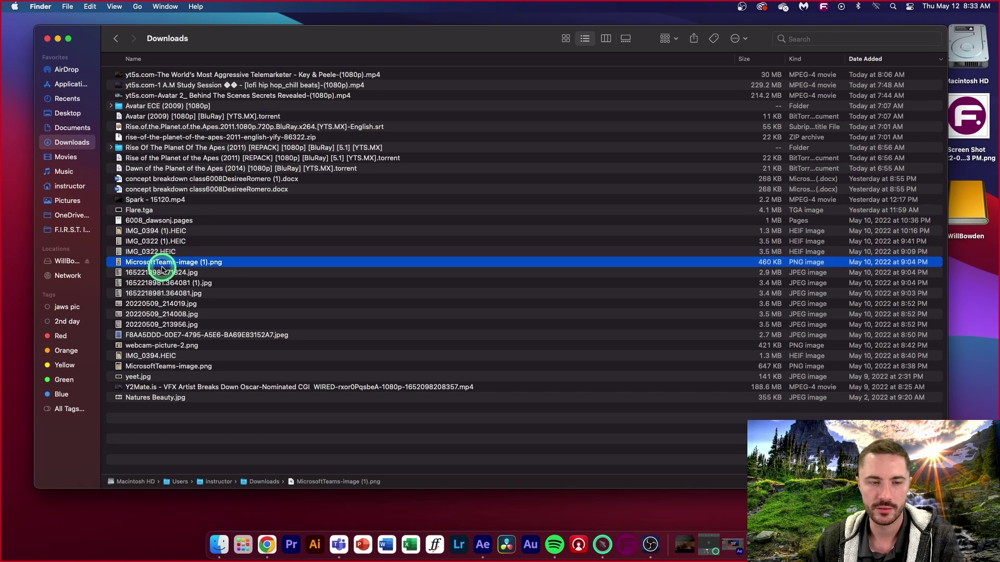
click(164, 275)
click(166, 295)
click(165, 307)
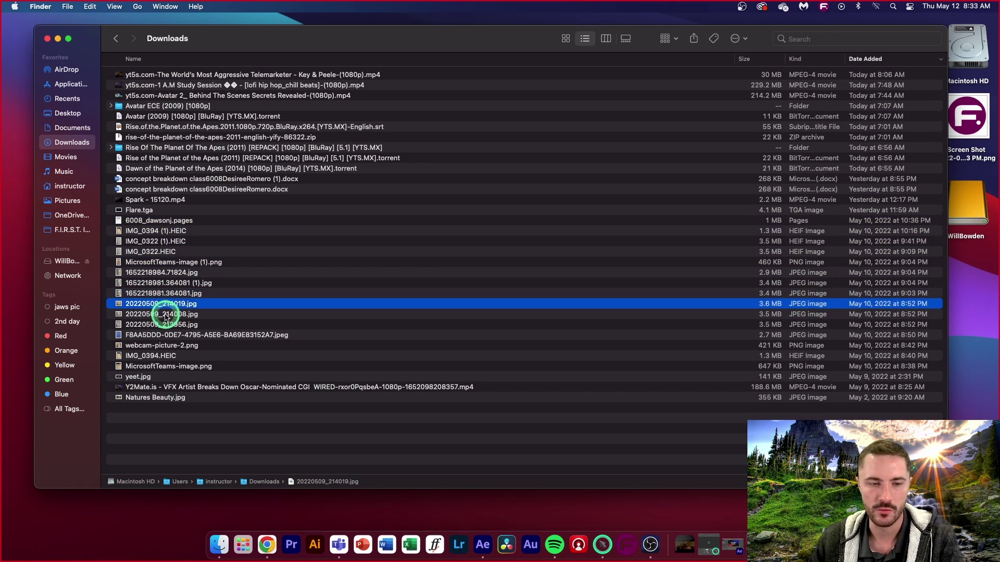
click(165, 316)
click(164, 327)
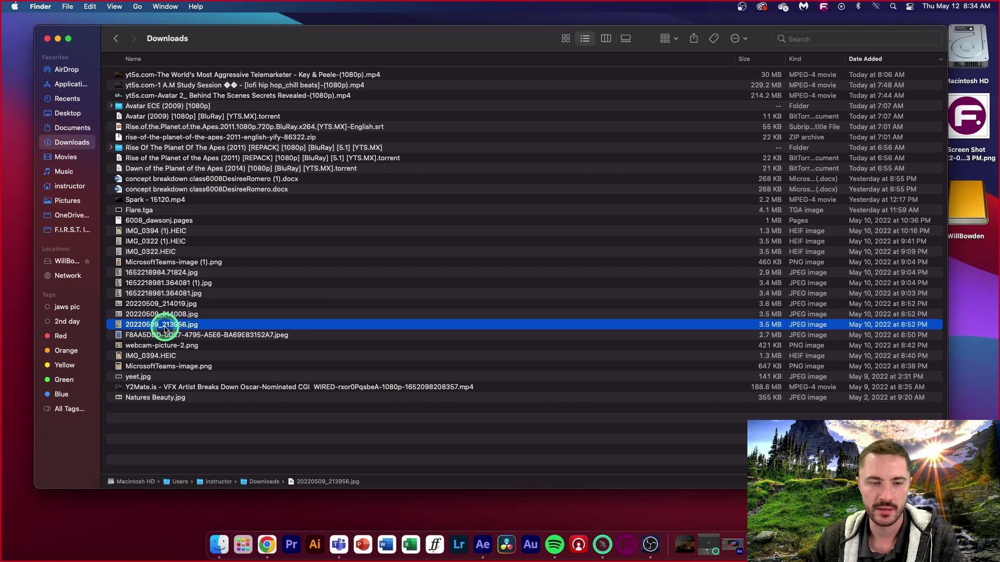
click(163, 337)
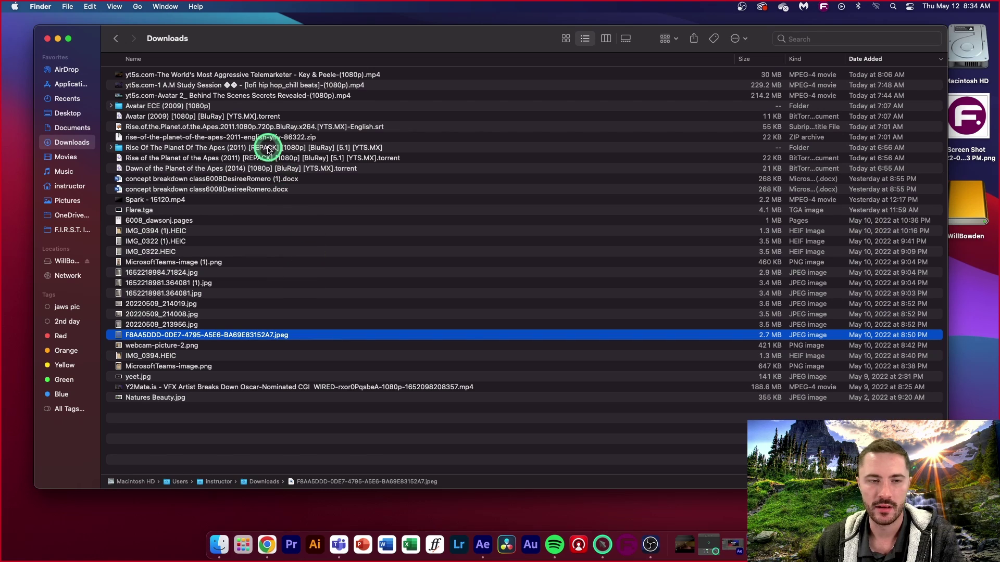
click(169, 346)
click(167, 356)
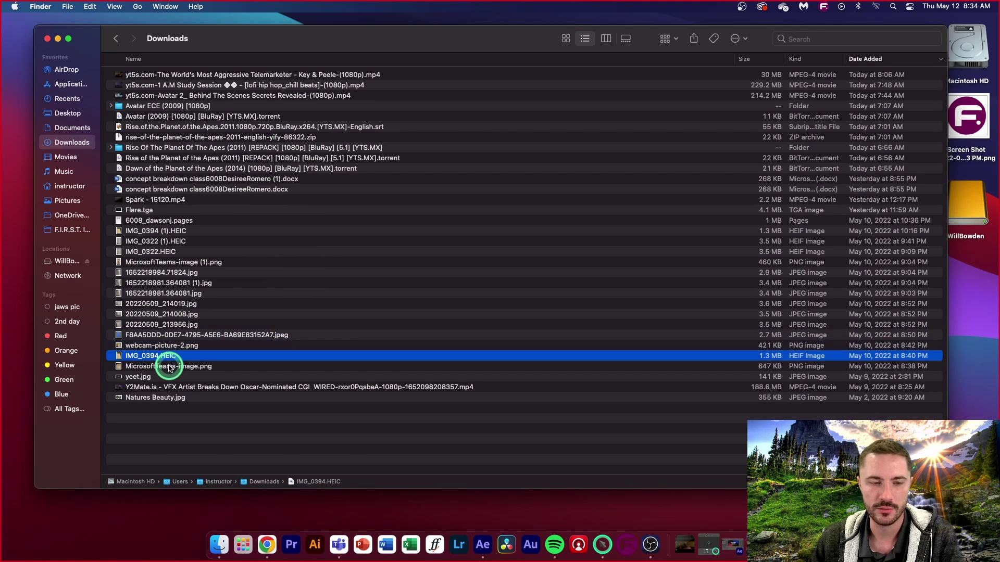
click(167, 367)
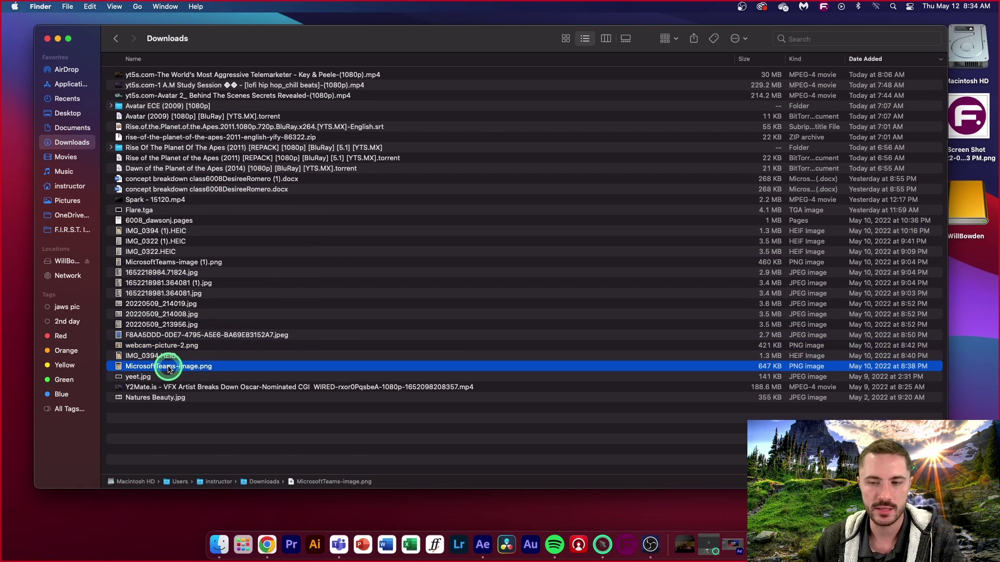
click(189, 263)
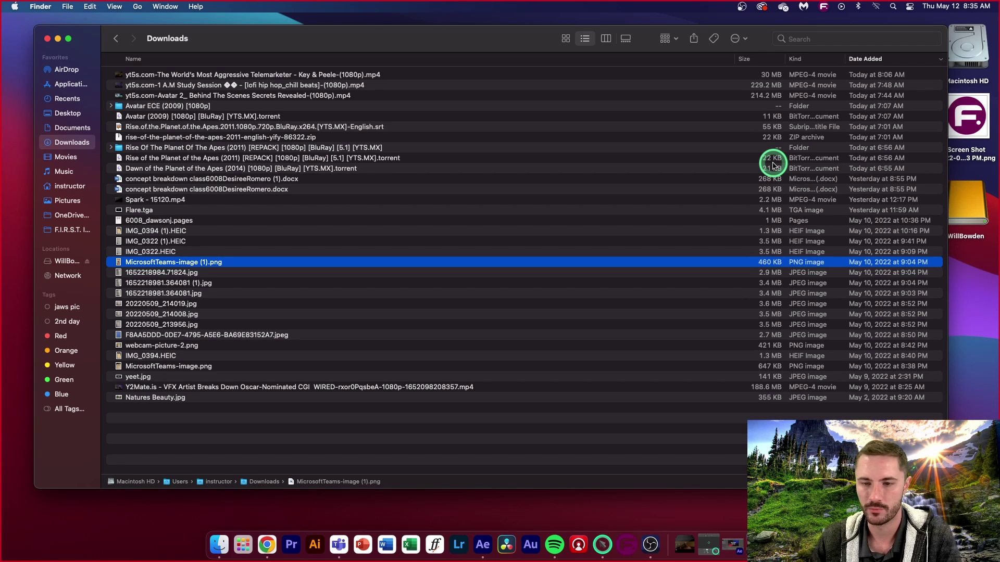
Sort the Downloads files by size in ascending order
click(755, 62)
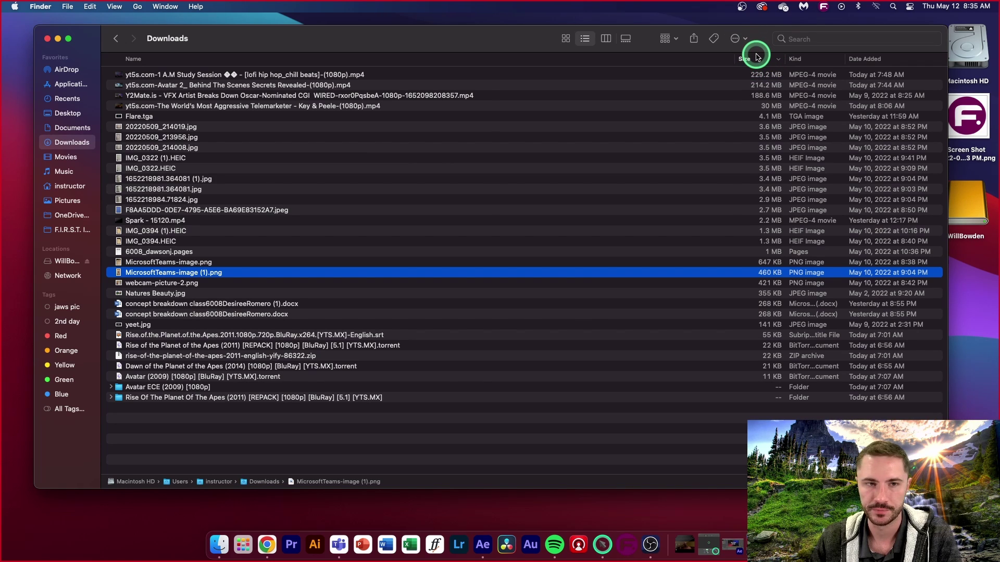
click(755, 62)
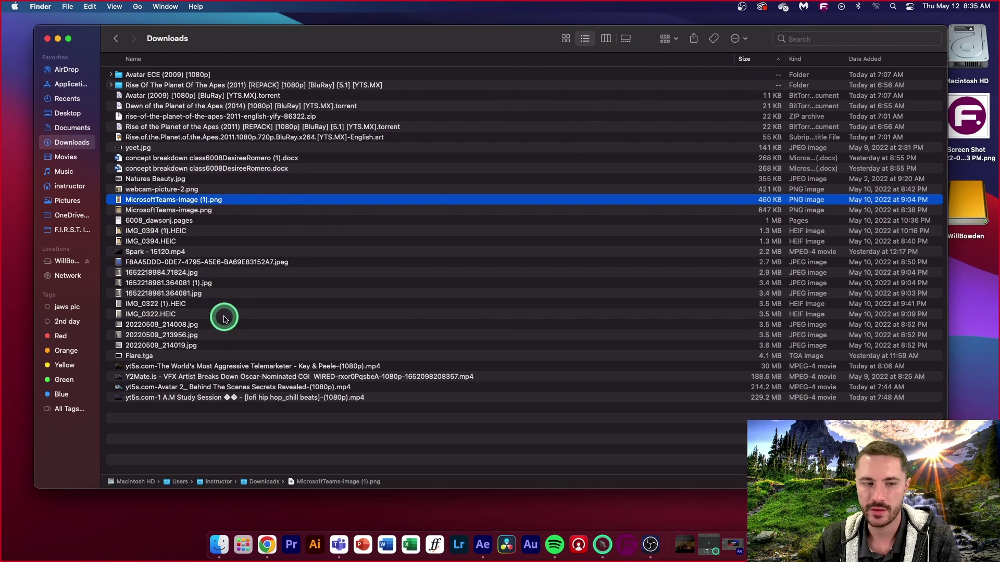
Sort the Downloads files by size in descending order and select the largest video, clearing the incoming message notification
click(765, 60)
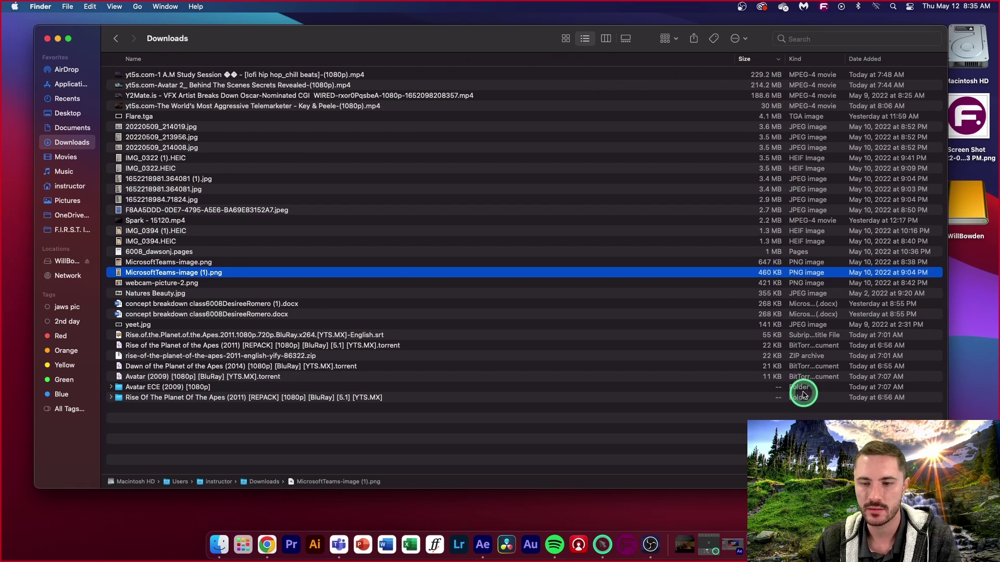
click(757, 61)
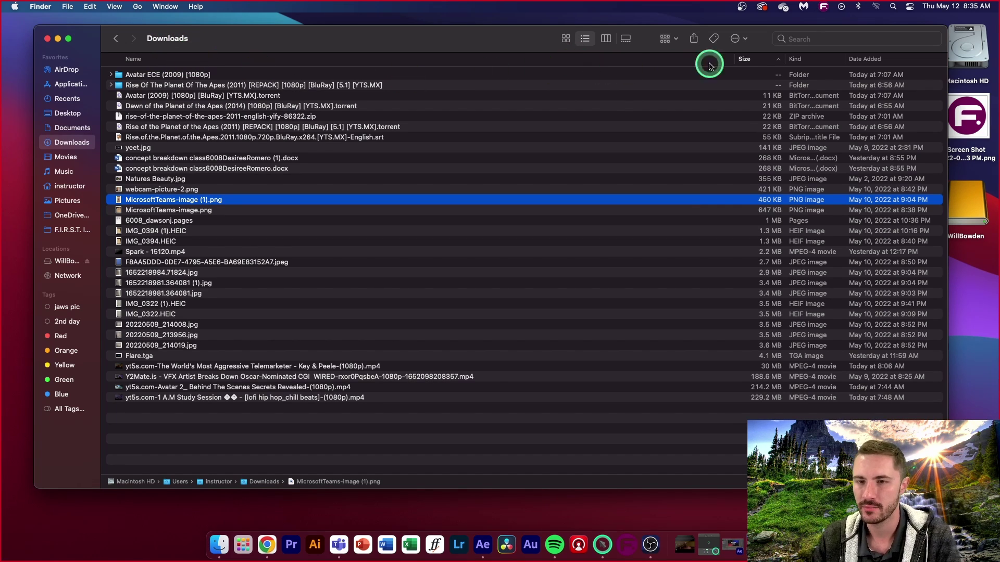
click(756, 62)
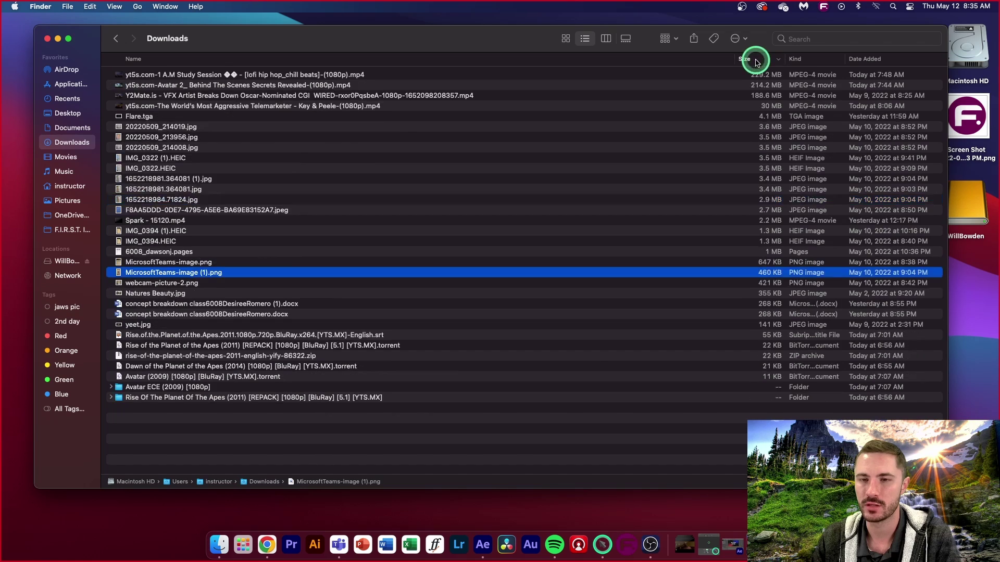
click(172, 76)
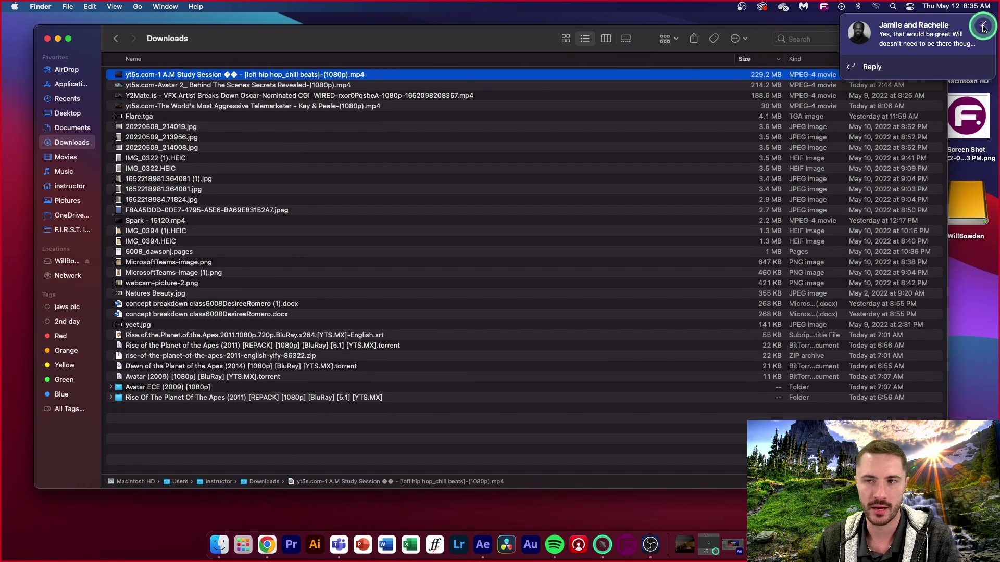
click(978, 26)
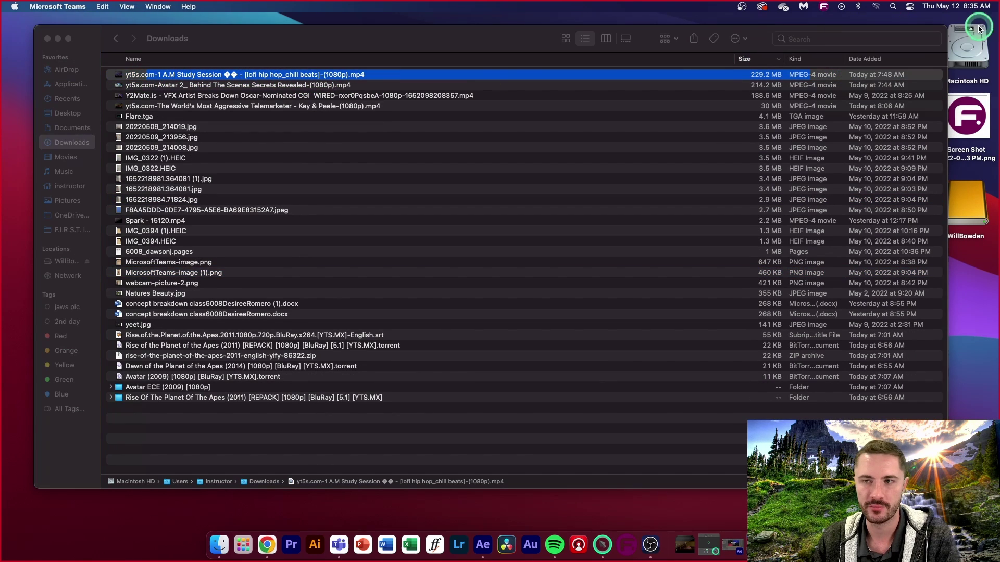
click(300, 40)
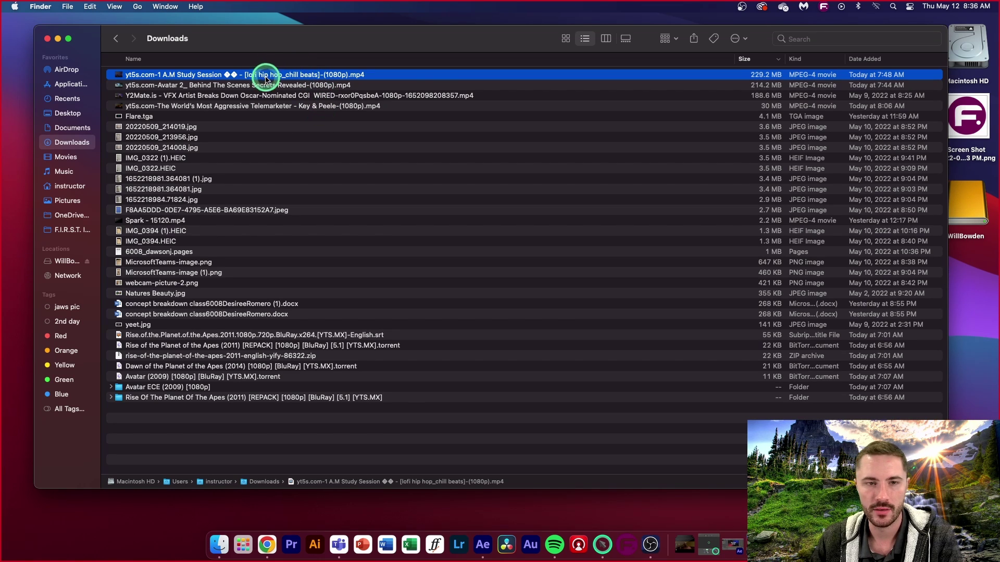
Rename the Y2Mate video file as VFX Artist Breaks Down Oscar-Nominated CGI.mp4
click(264, 95)
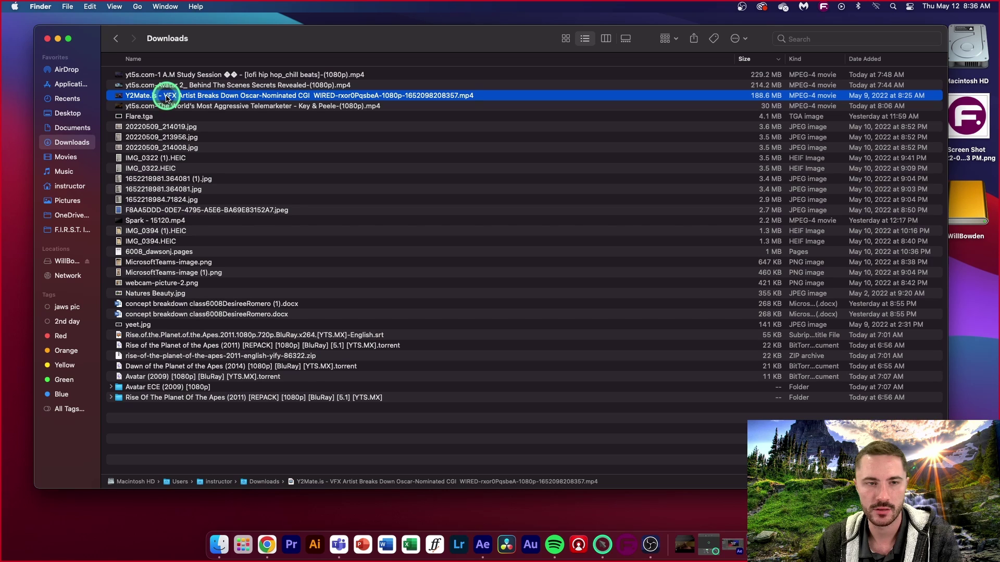
key(Return)
drag(166, 96, 120, 99)
click(162, 96)
key(BackSpace)
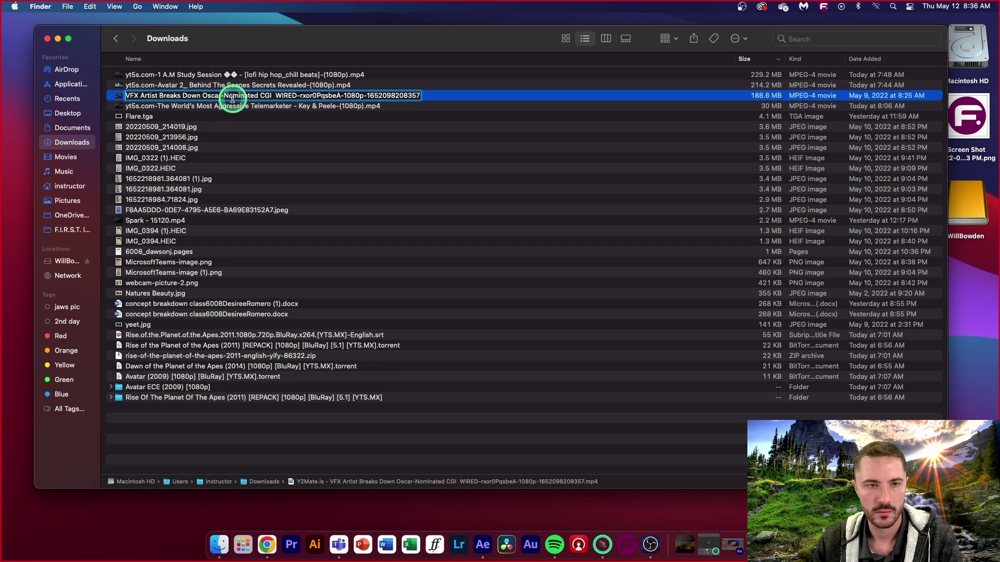
drag(274, 96, 431, 100)
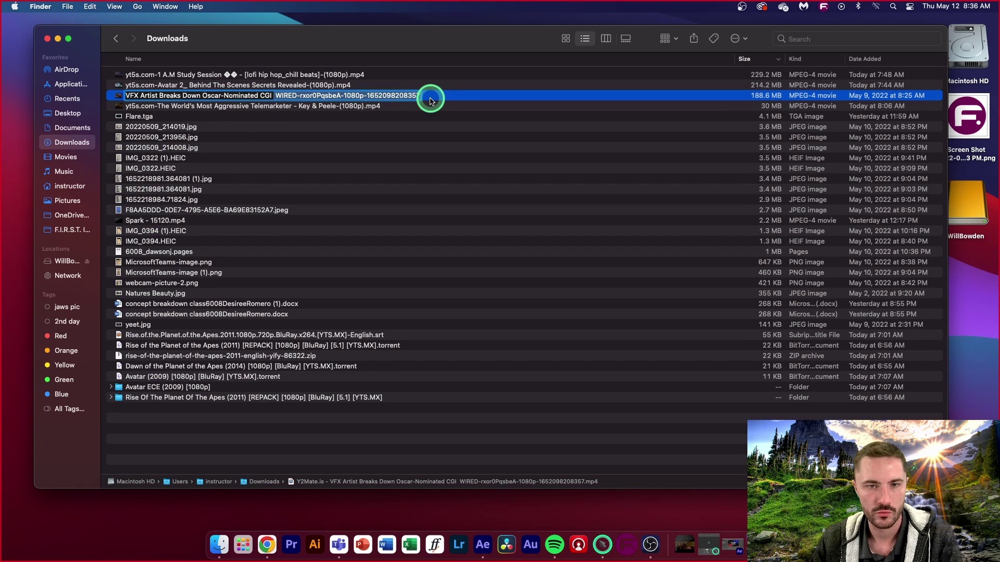
key(BackSpace)
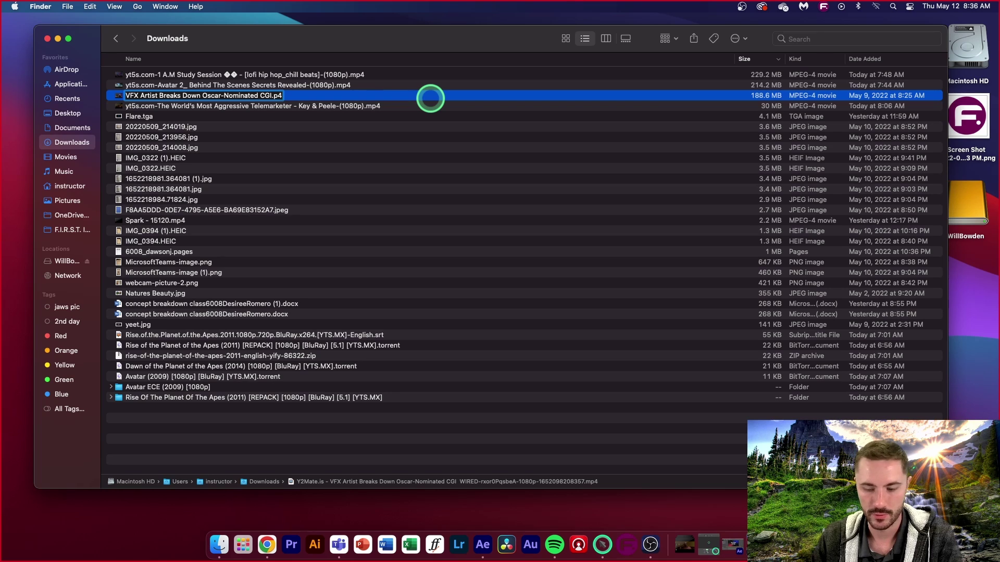
key(Return)
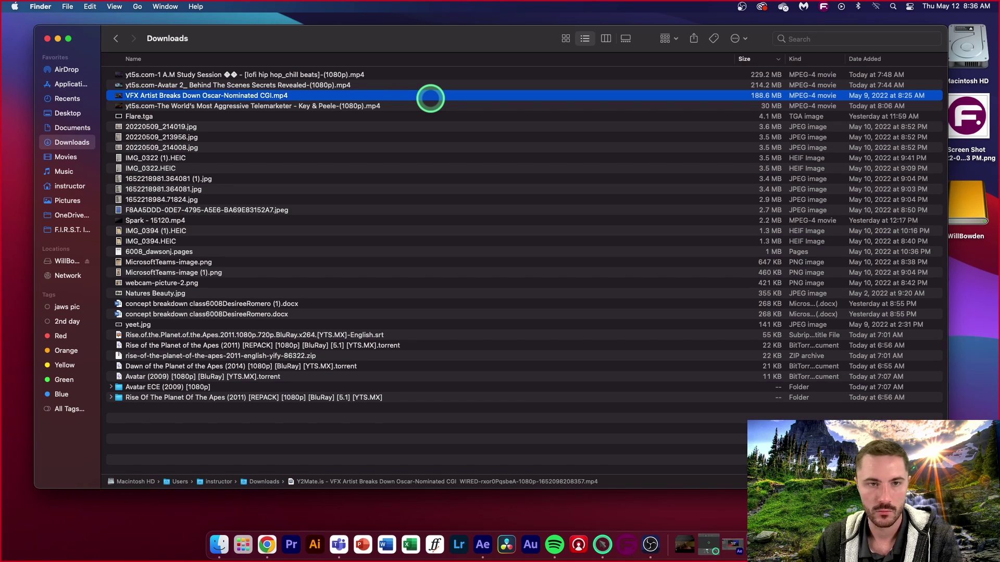
Try to copy the renamed VFX video into the Lecture Examples folder on the external drive, and return to the Downloads folder
drag(212, 98, 263, 172)
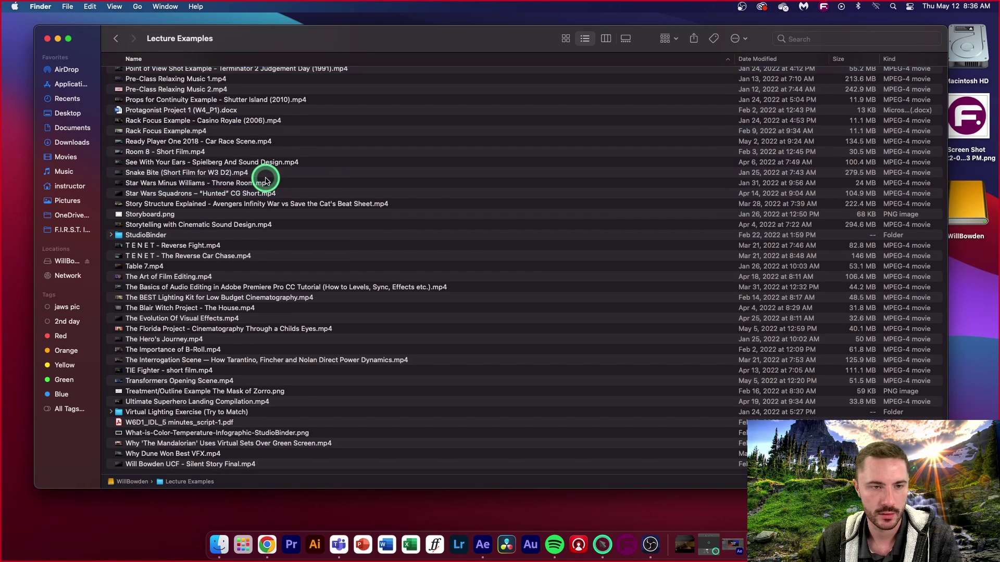
click(116, 41)
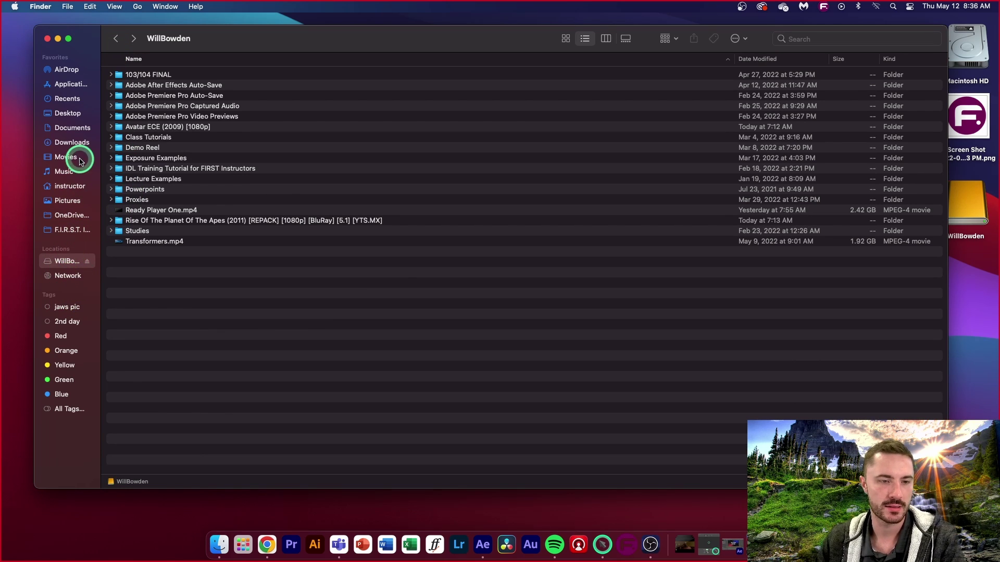
click(61, 127)
click(63, 113)
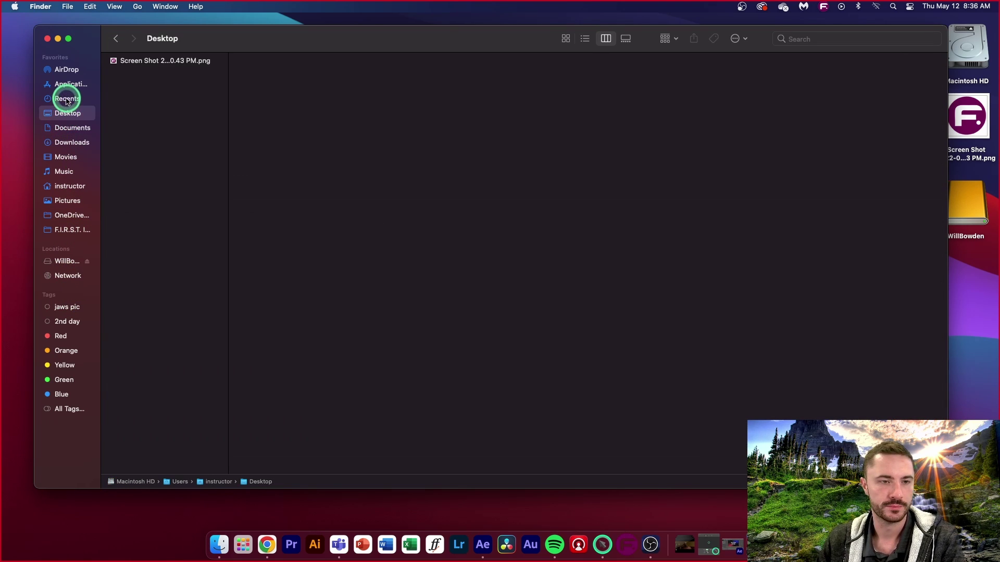
click(67, 141)
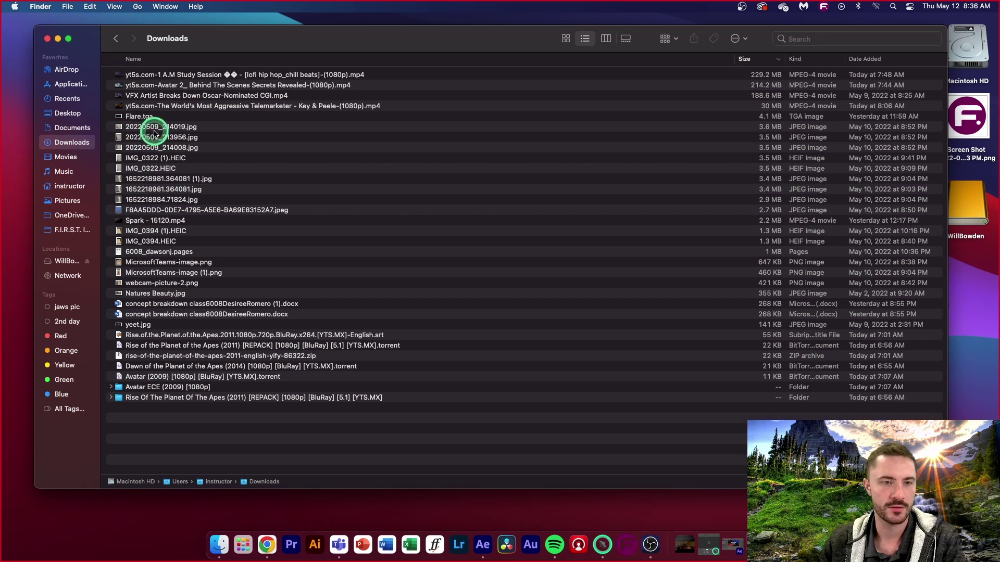
Go through the large MP4 videos by selecting them individually, finishing on the World's Most Aggressive Telemarketer video
click(240, 105)
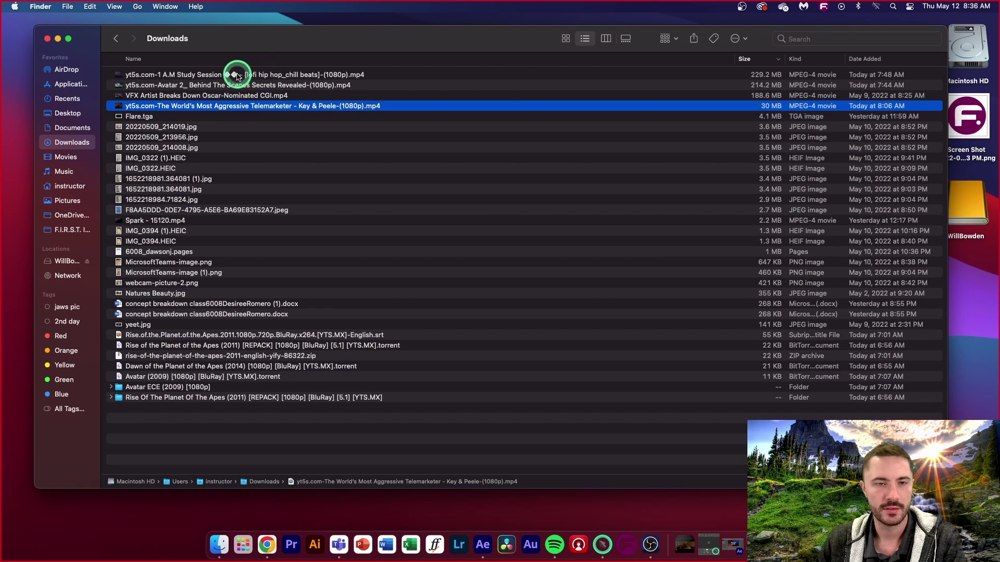
click(231, 76)
click(224, 86)
click(225, 103)
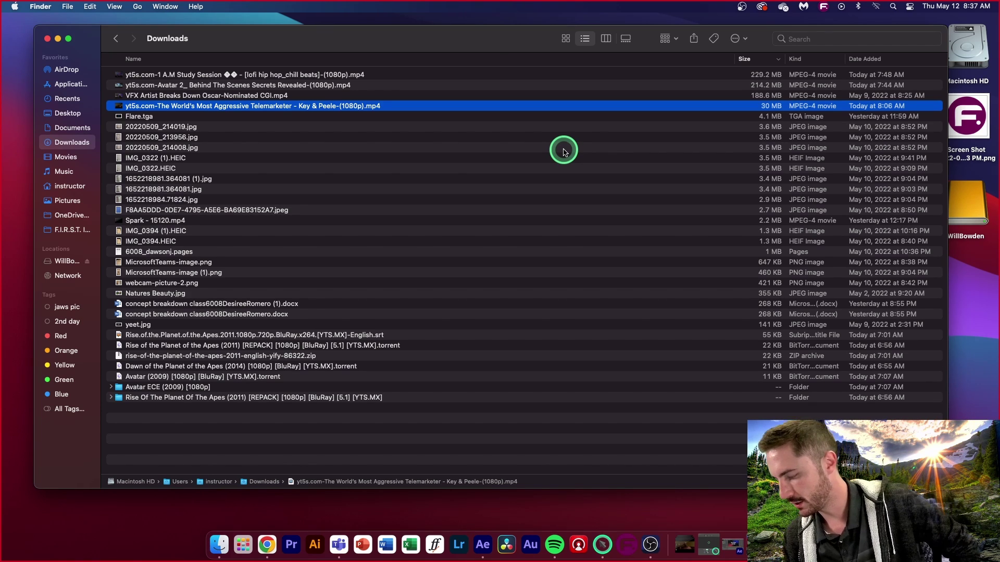
Extend a range selection from the largest video down through both concept breakdown documents, and reduce it to the four largest MP4 videos
click(236, 75)
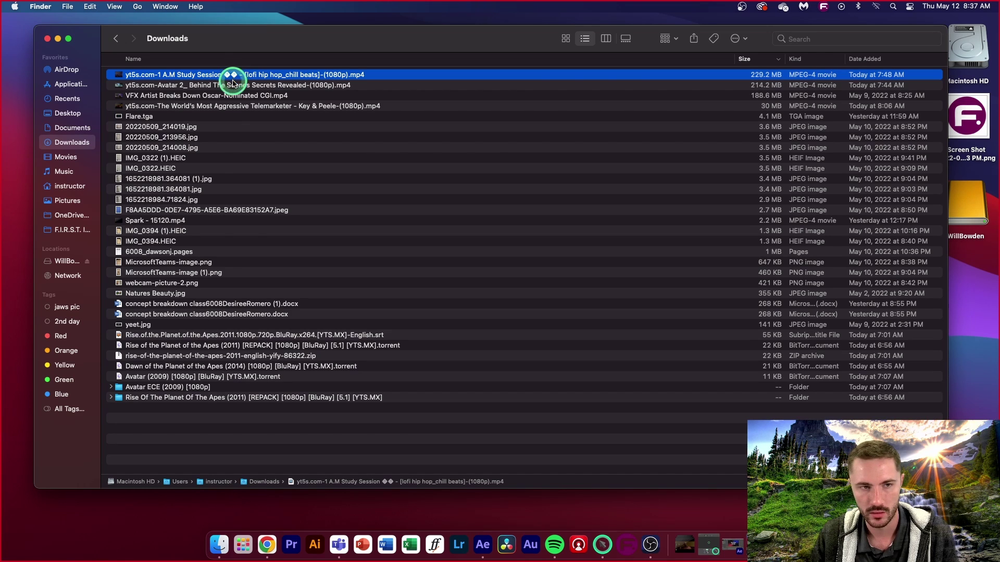
shift+click(229, 117)
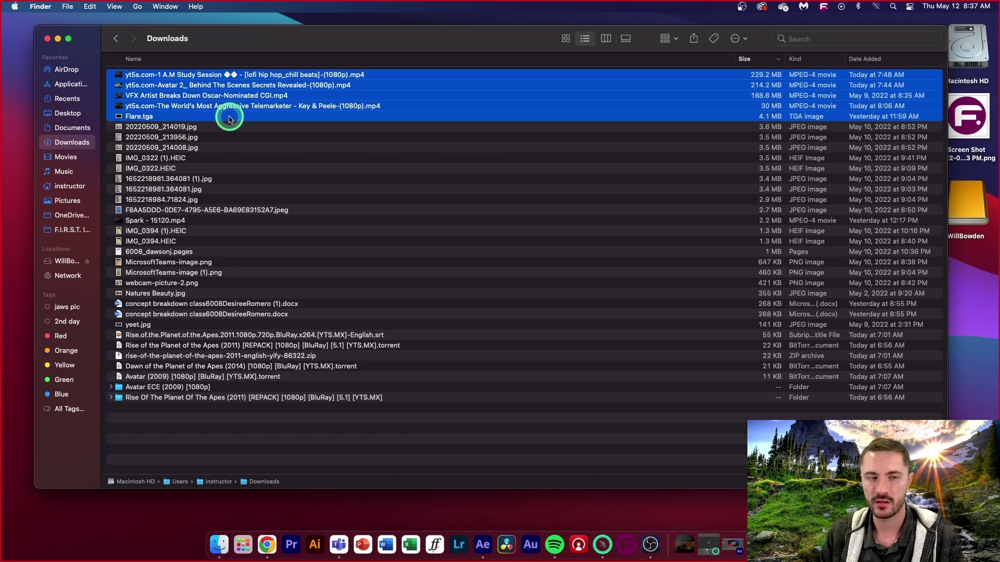
shift+click(222, 189)
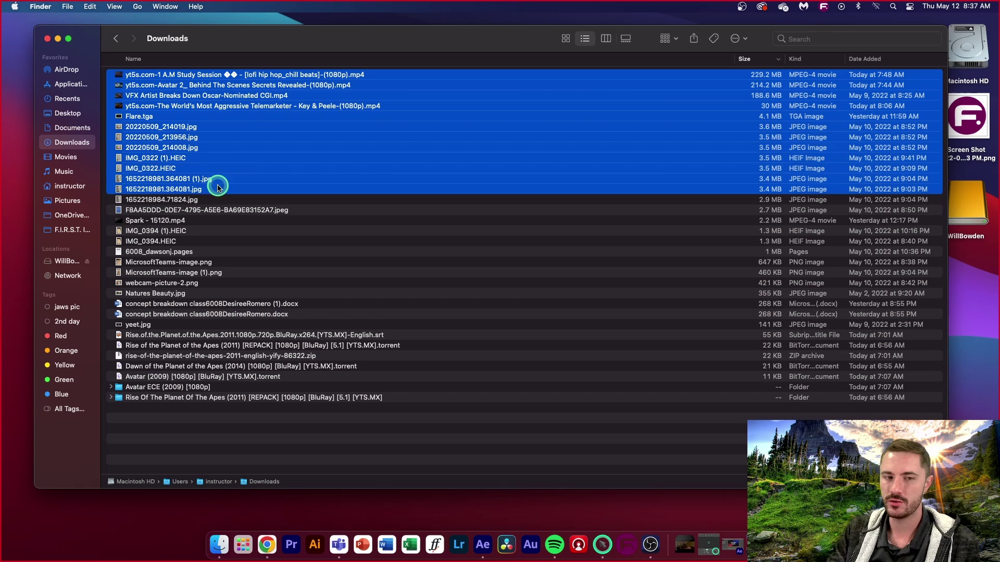
shift+click(221, 219)
shift+click(218, 242)
shift+click(221, 262)
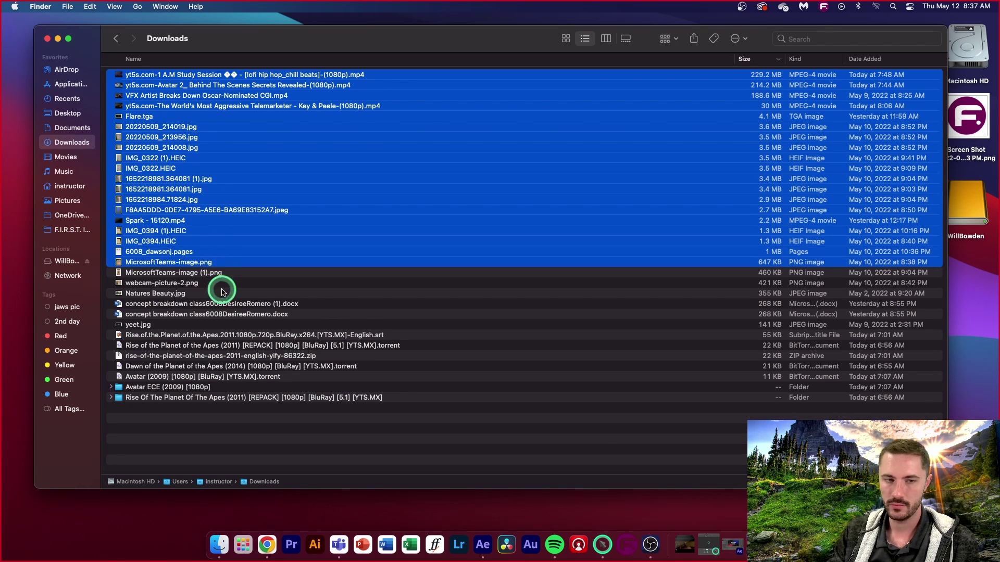
shift+click(222, 293)
shift+click(230, 314)
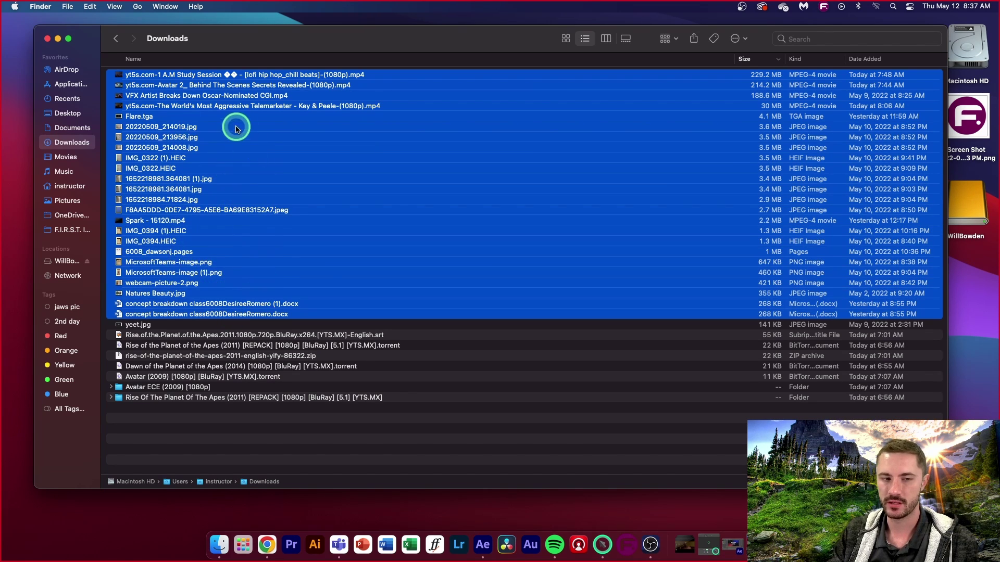
shift+click(221, 106)
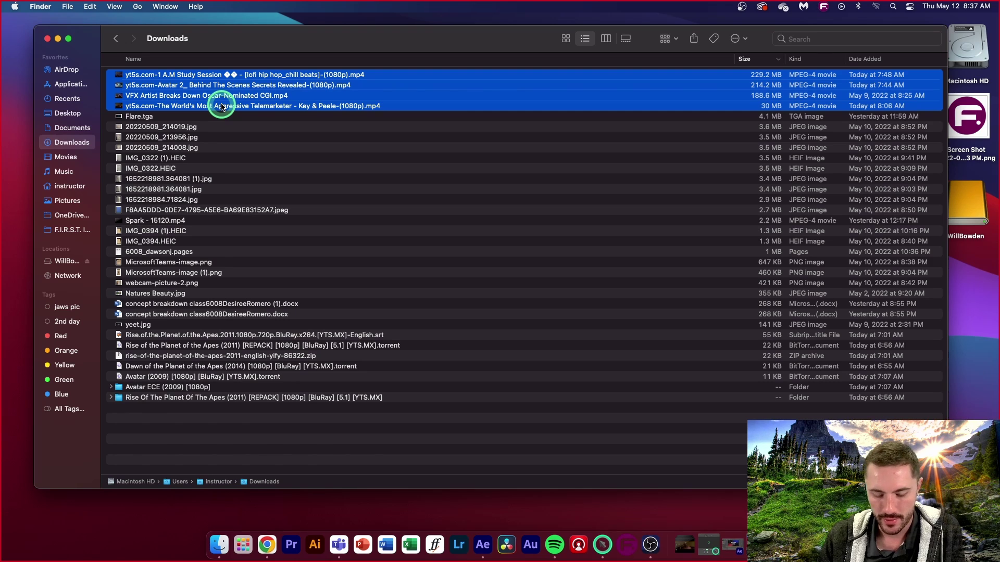
Add the three 20220509 JPEGs, both IMG_0322 HEIC images and both 1652218981.364081 JPEGs to the current selection
super+click(204, 148)
super+click(196, 137)
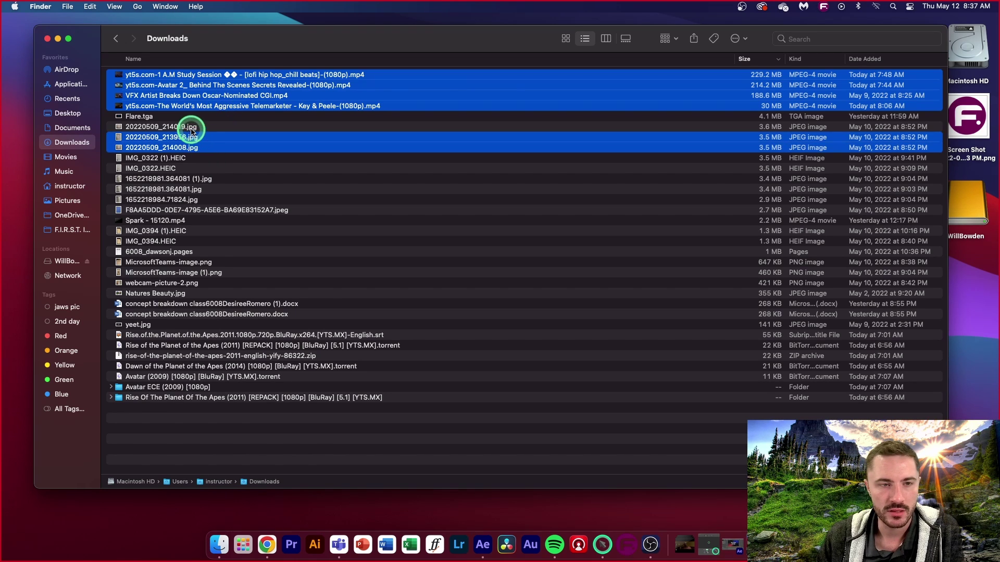
super+click(190, 127)
super+click(192, 166)
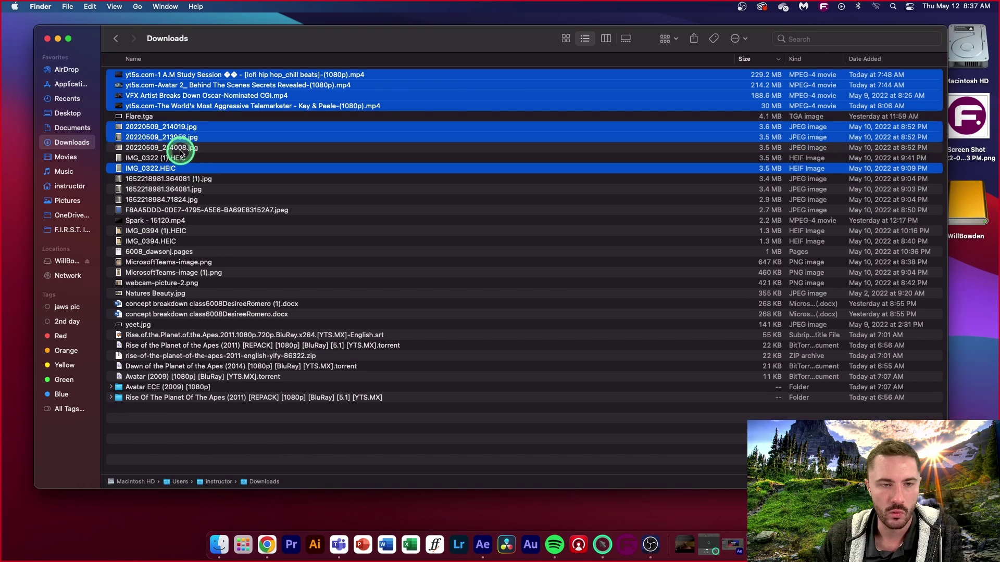
super+click(180, 158)
super+click(181, 177)
super+click(180, 189)
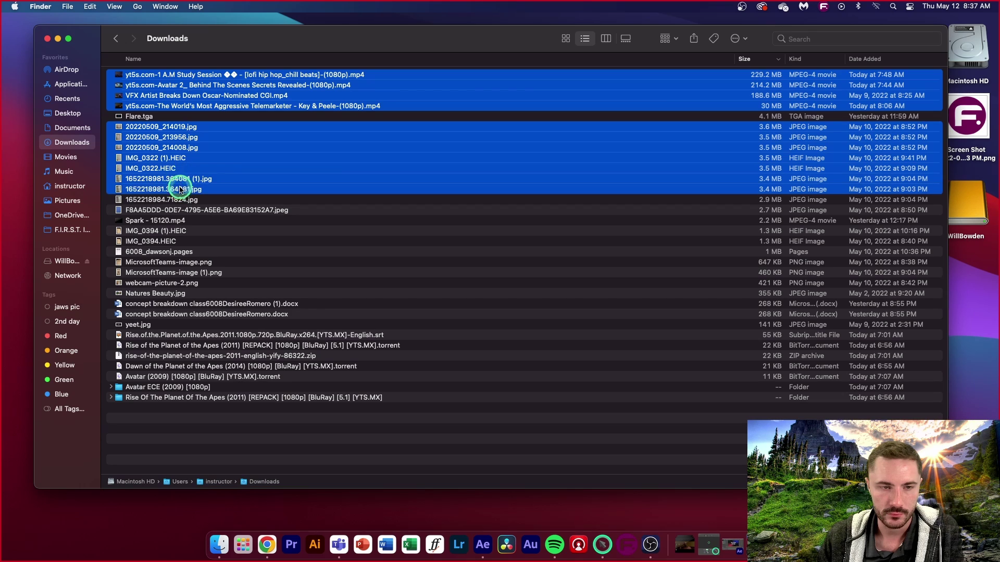
Add the Pages document, IMG_0394 (1).HEIC, webcam-picture-2.png, MicrosoftTeams-image (1).png and both concept breakdown documents to the selection
super+click(170, 252)
super+click(157, 232)
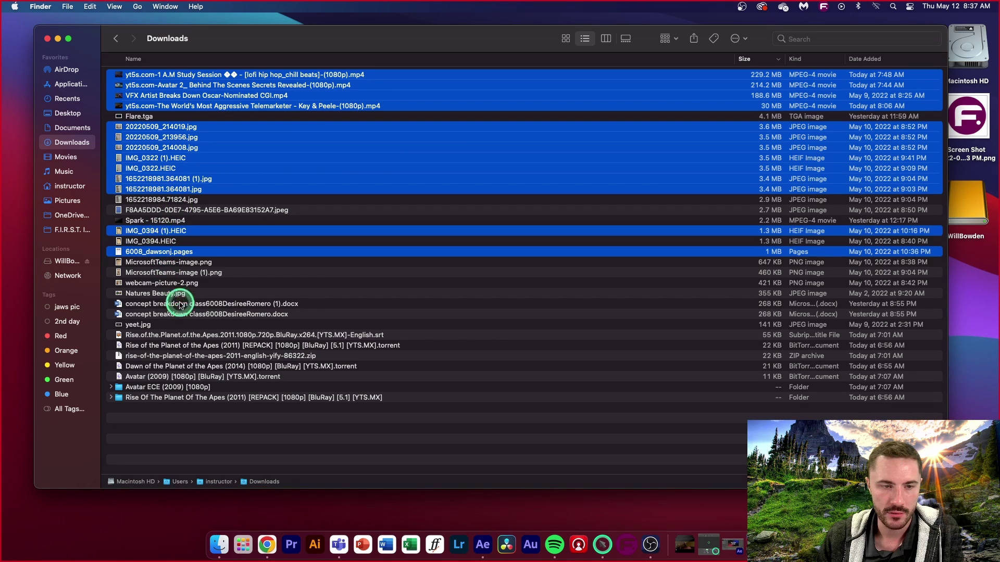
super+click(174, 283)
super+click(177, 272)
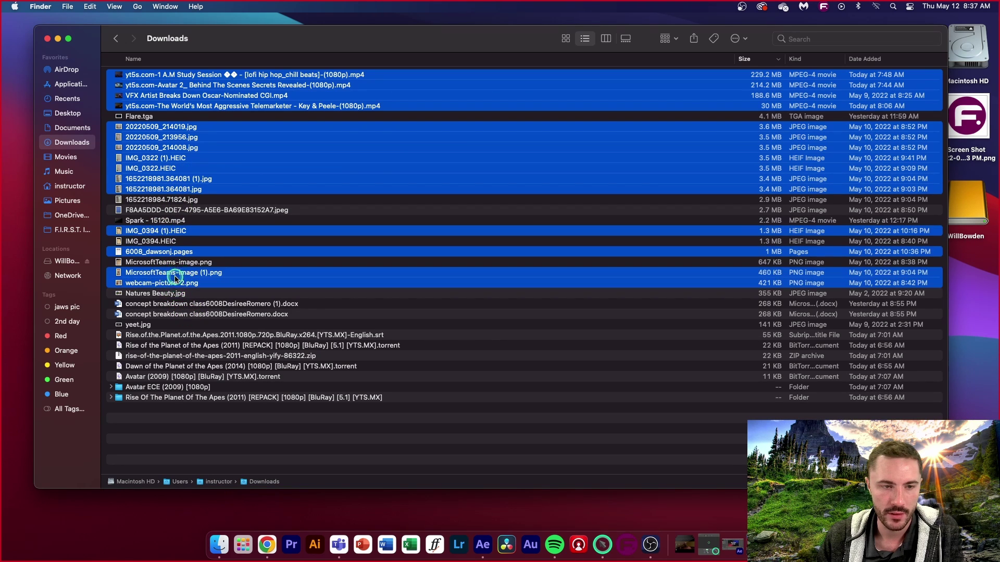
super+click(233, 315)
super+click(229, 305)
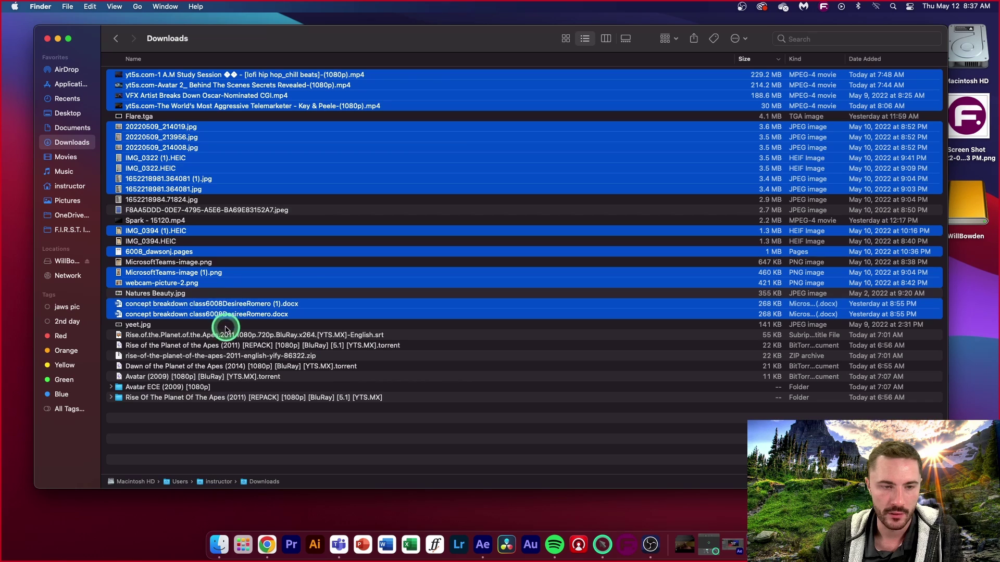
Add the subtitle file, the ZIP archive, the three torrent files and both movie folders to the selection
super+click(225, 335)
super+click(221, 344)
super+click(218, 356)
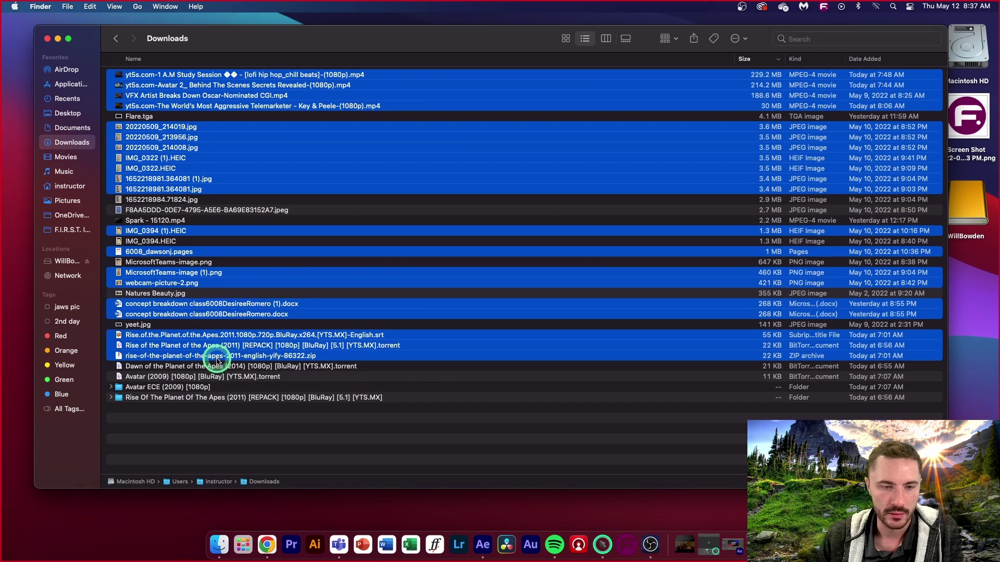
super+click(217, 366)
super+click(217, 377)
super+click(218, 388)
super+click(220, 398)
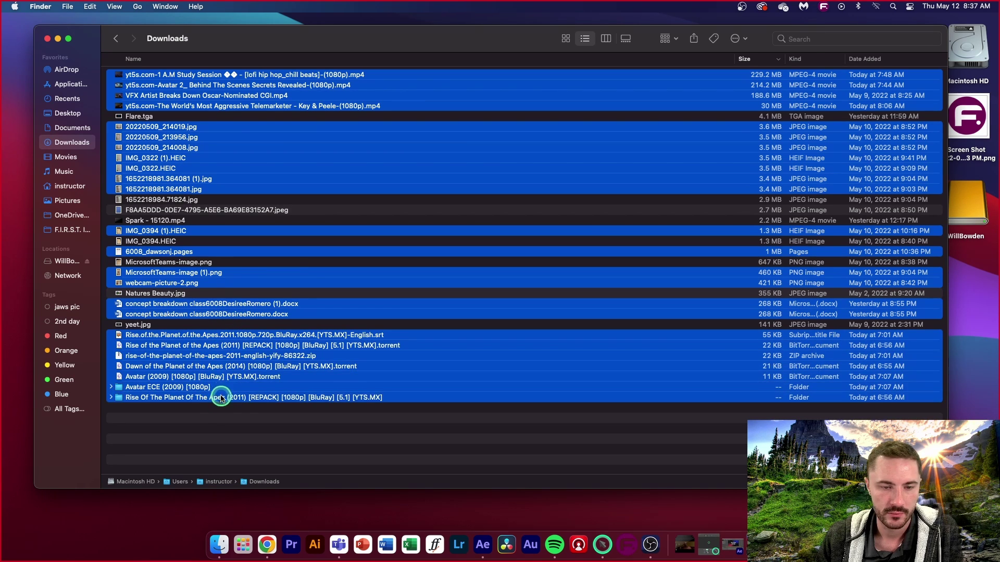
Deselect both movie folders, the three torrent files, the ZIP archive and the subtitle file
super+click(216, 387)
super+click(212, 397)
super+click(210, 377)
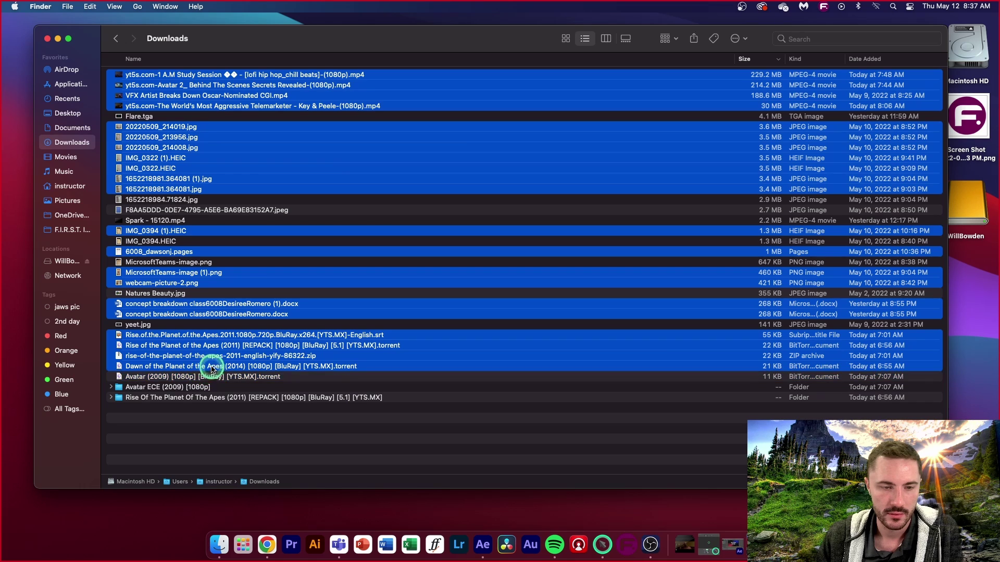
super+click(209, 366)
super+click(206, 355)
super+click(205, 346)
super+click(200, 335)
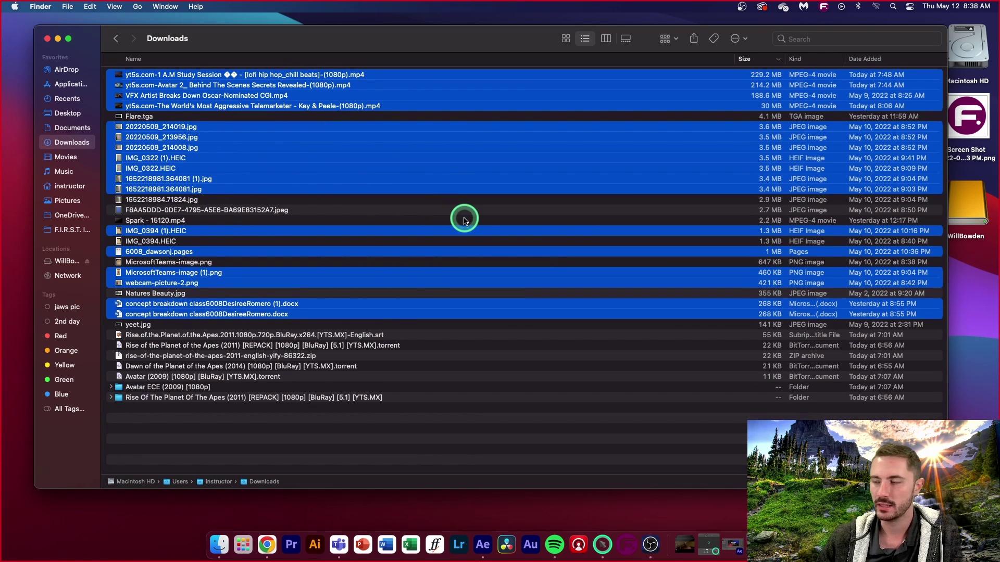
Move all the selected Downloads files to the Trash
right_click(278, 98)
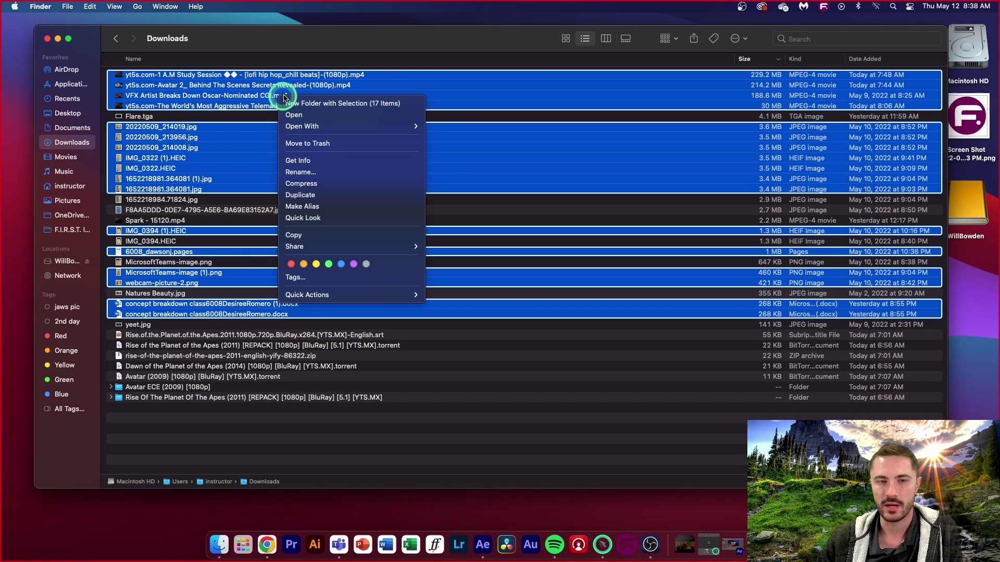
click(310, 143)
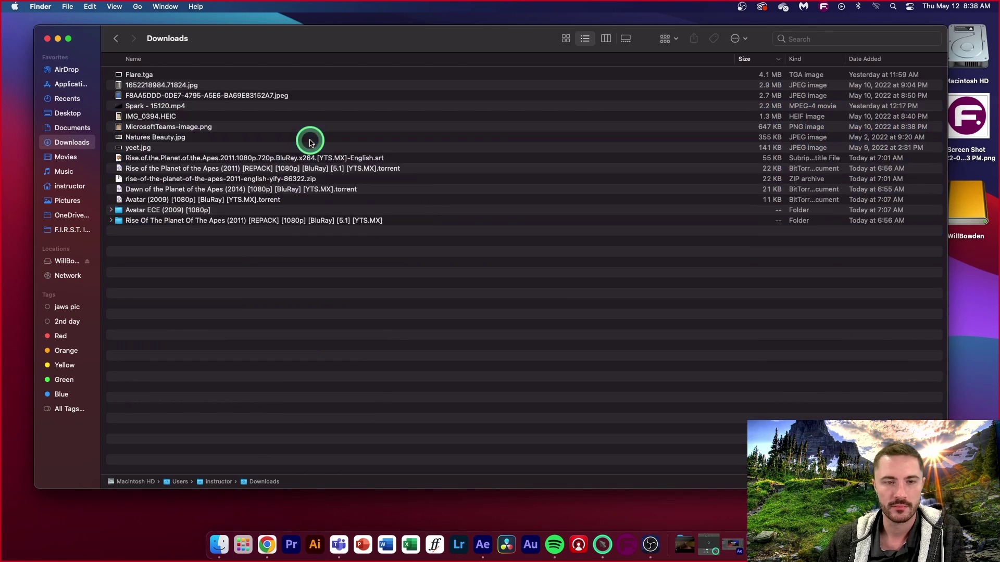
Move all loose Downloads files except Natures Beauty.jpg and yeet.jpg to the Trash, keeping the two movie folders
click(168, 76)
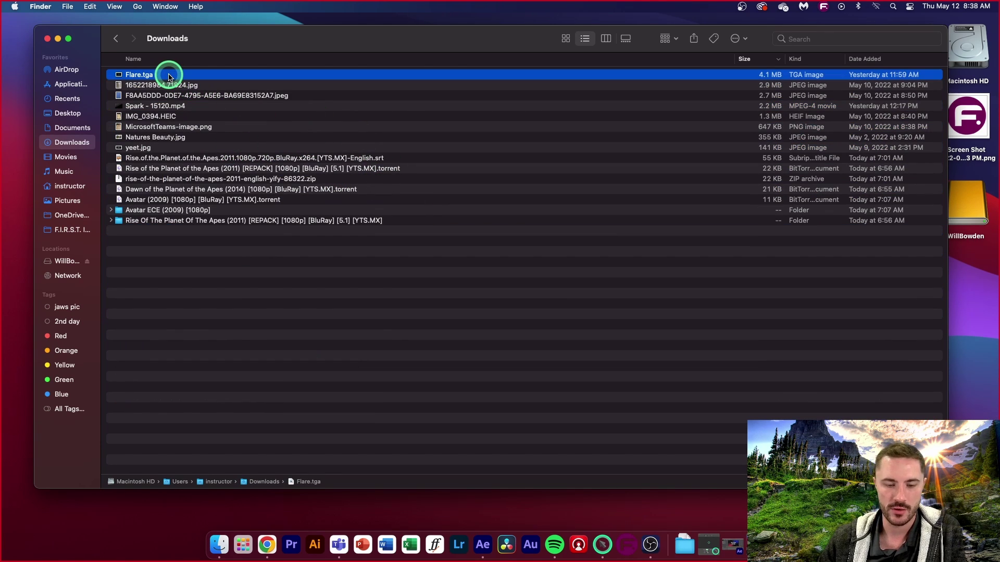
drag(168, 77, 169, 151)
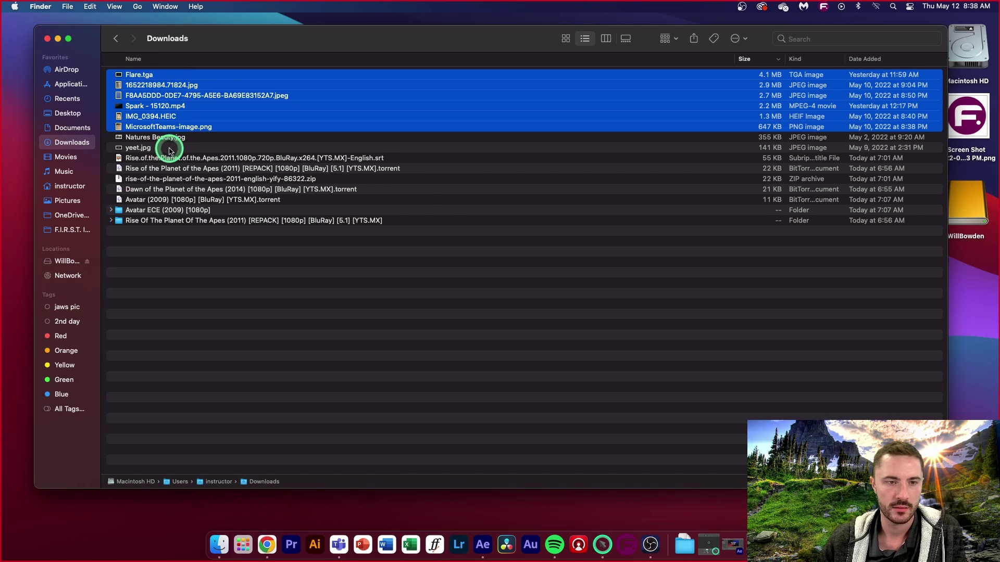
super+click(152, 160)
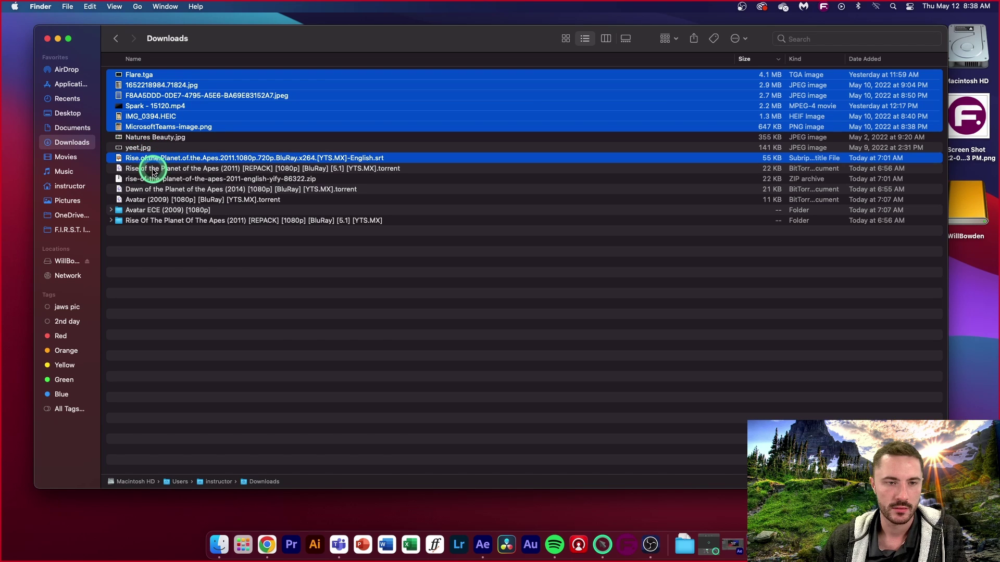
super+click(153, 171)
super+click(154, 179)
super+click(155, 190)
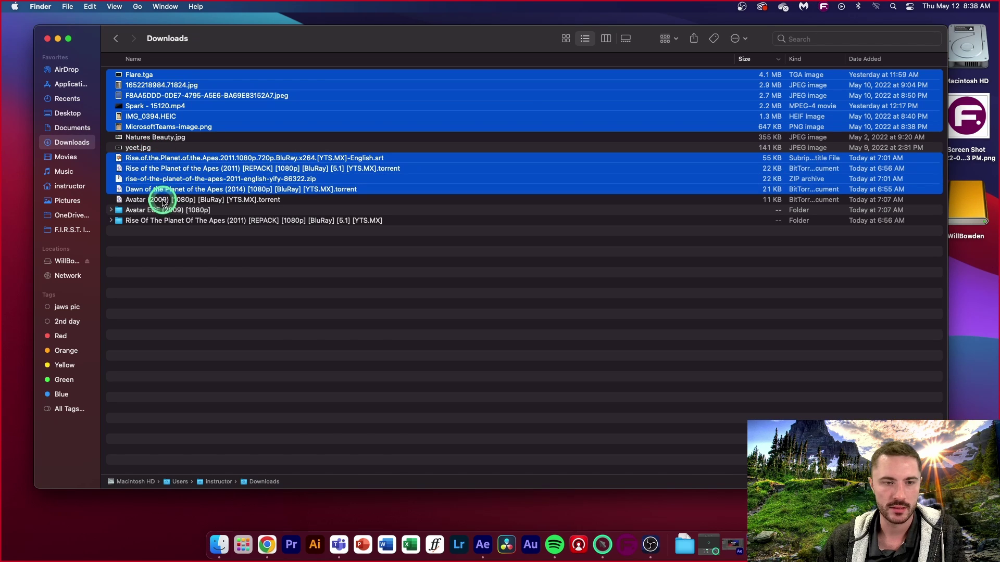
super+click(163, 201)
right_click(193, 100)
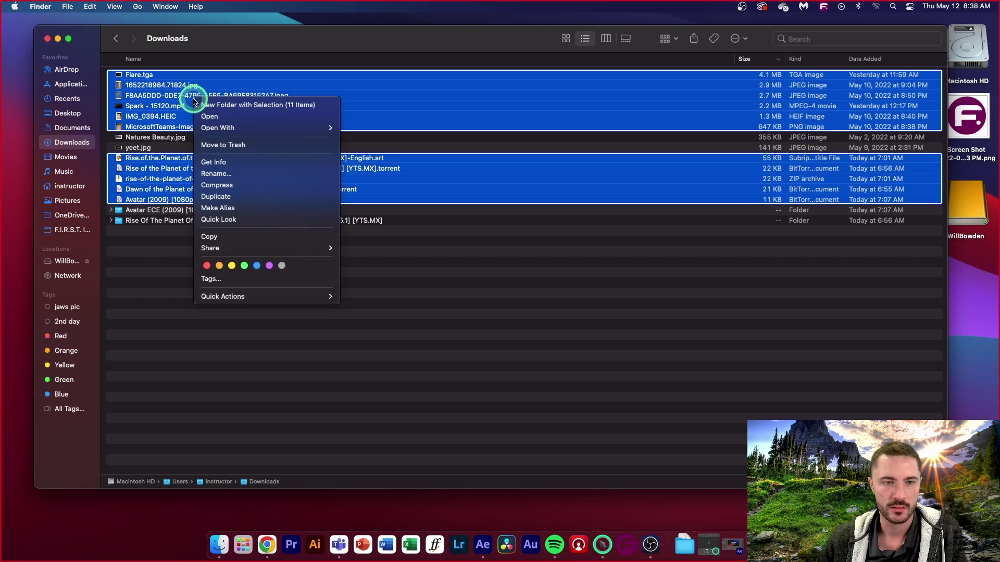
click(234, 145)
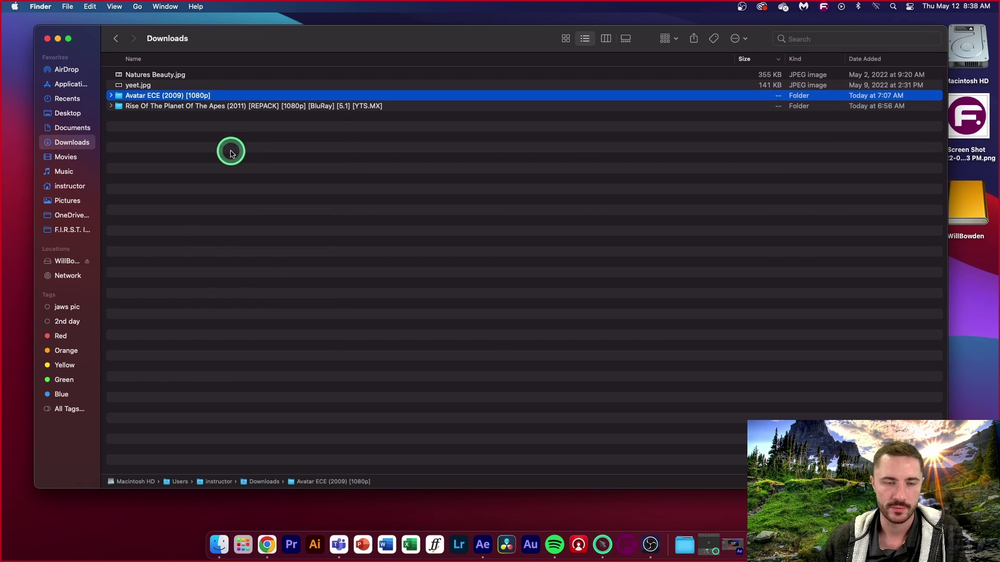
click(253, 165)
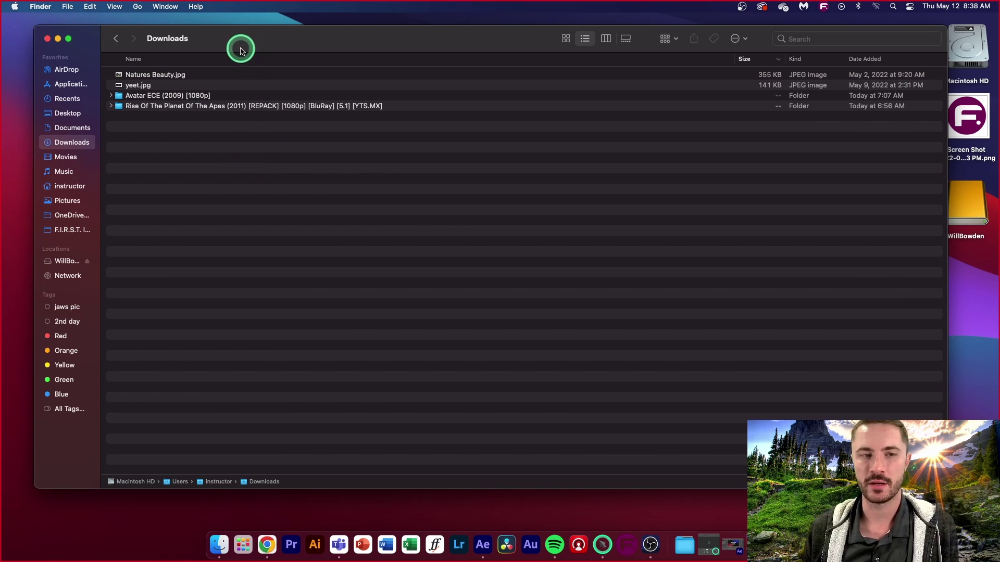
Expand the Avatar ECE (2009) [1080p] folder, check the size of Avatar.mp4 inside it, and collapse the folder
click(167, 97)
right_click(184, 97)
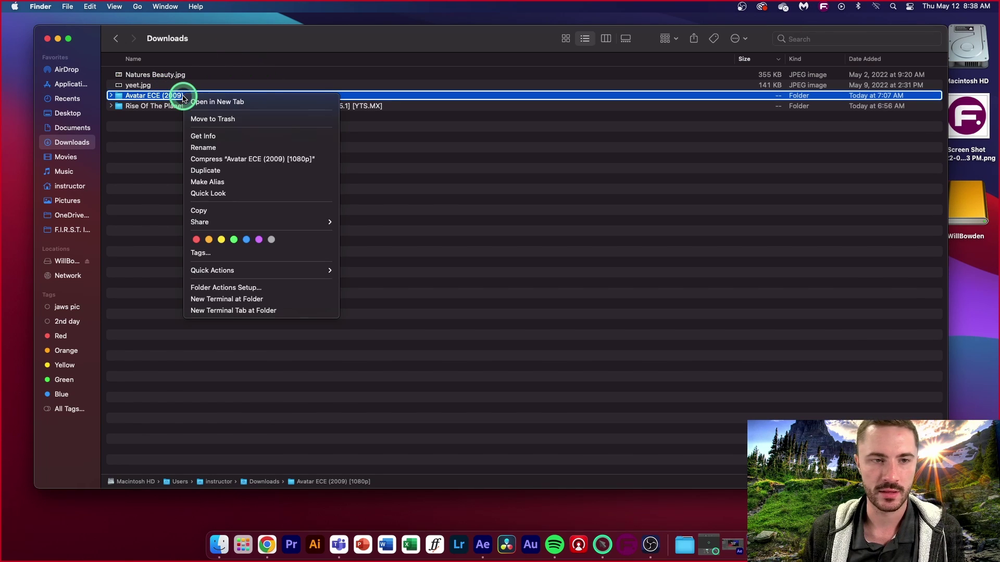
click(161, 120)
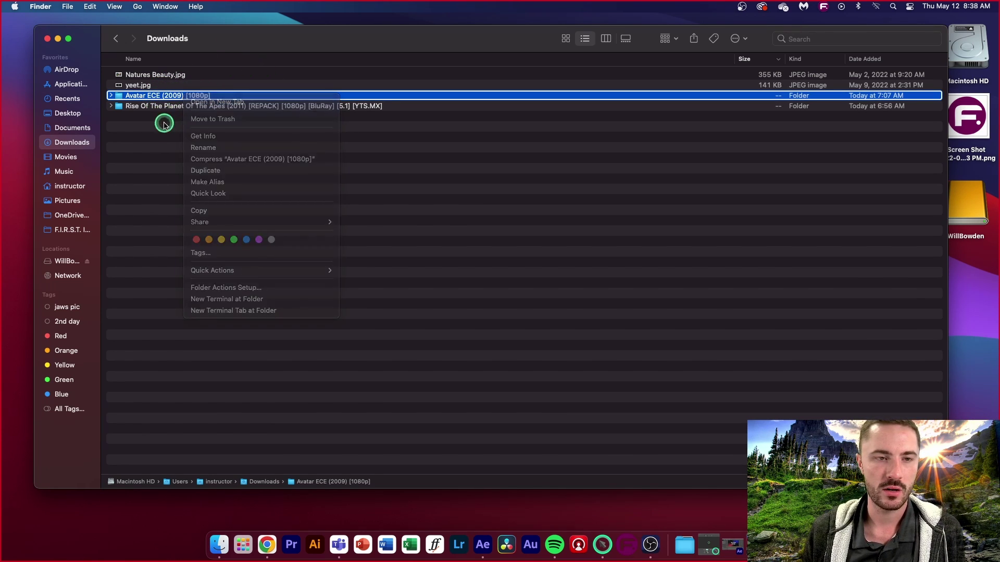
click(112, 95)
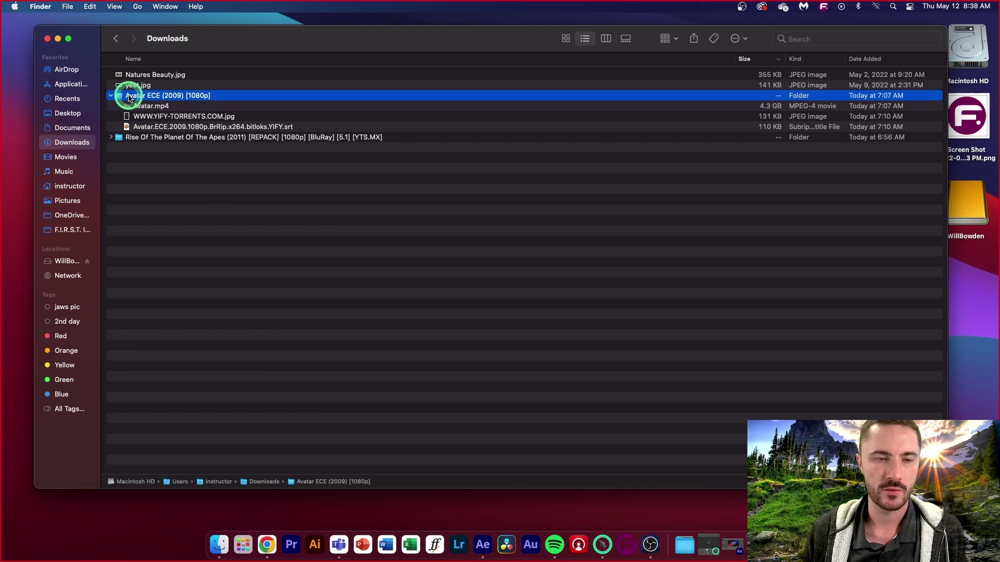
click(286, 107)
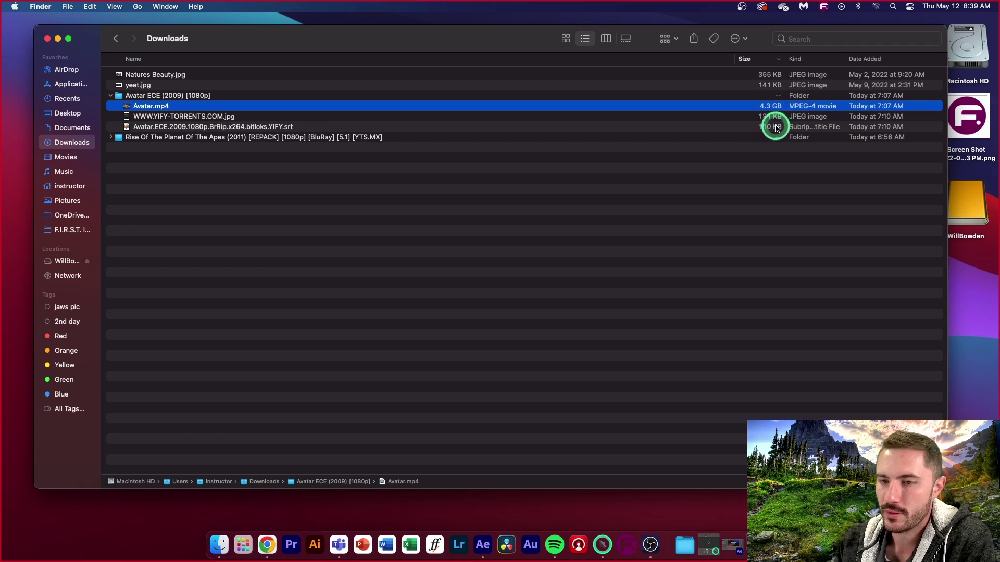
click(112, 96)
View the info of the Avatar ECE (2009) [1080p] folder to check its total size, and close the info window
click(140, 95)
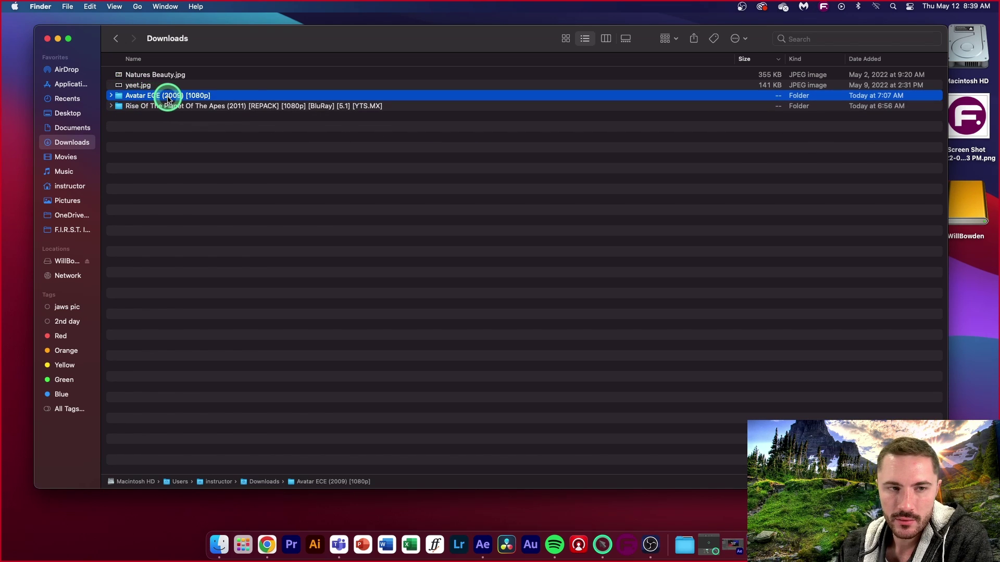
right_click(130, 99)
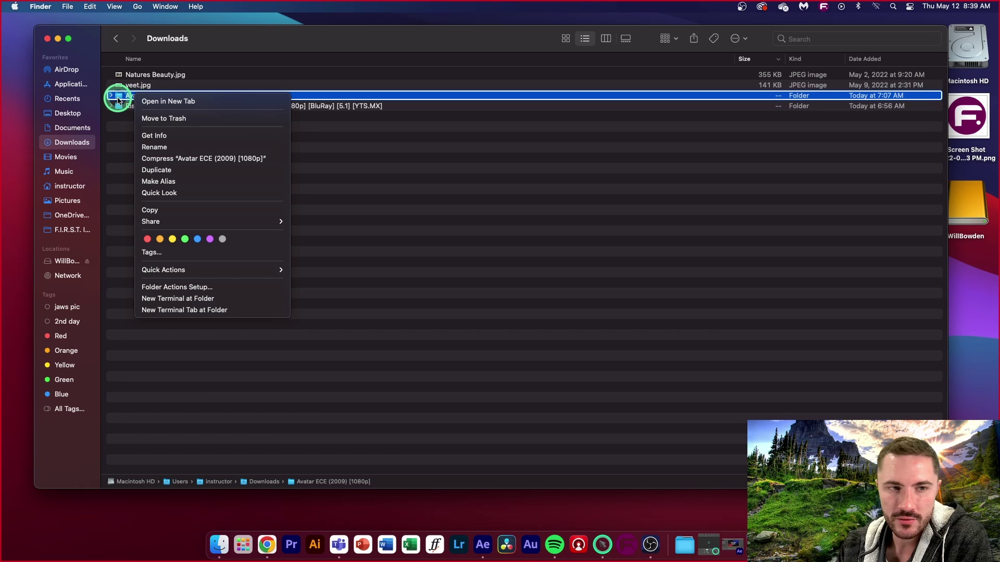
click(153, 137)
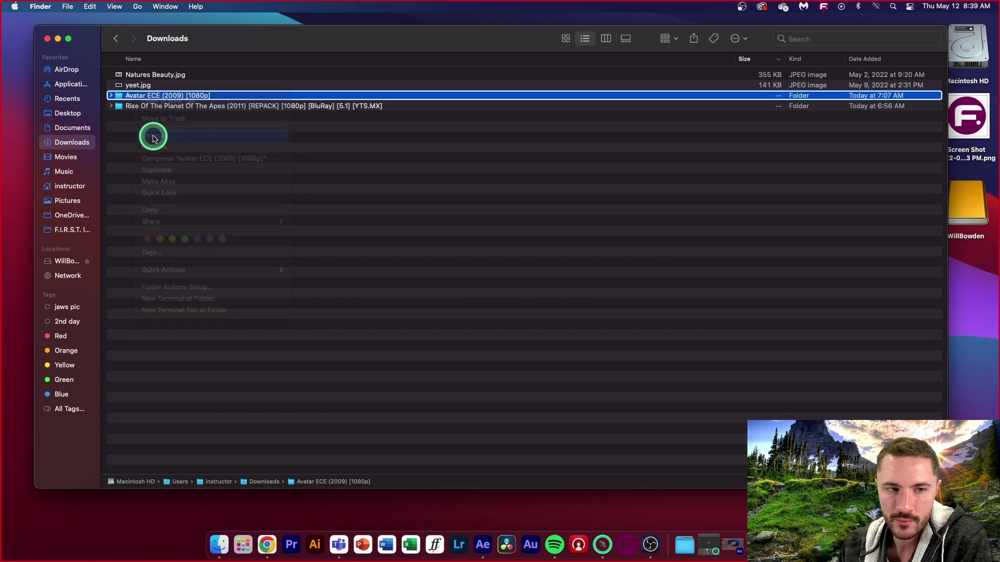
drag(86, 27, 379, 33)
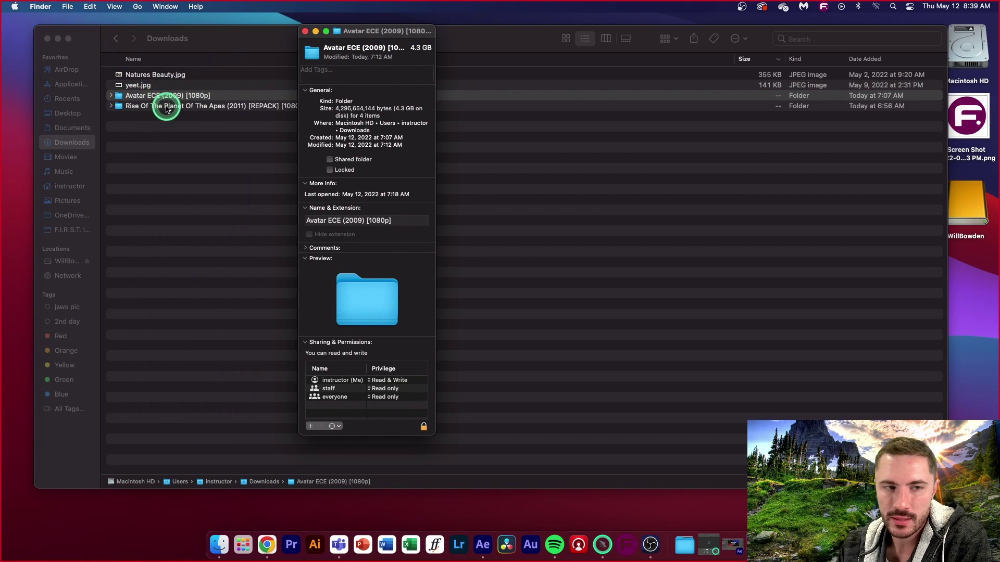
click(421, 55)
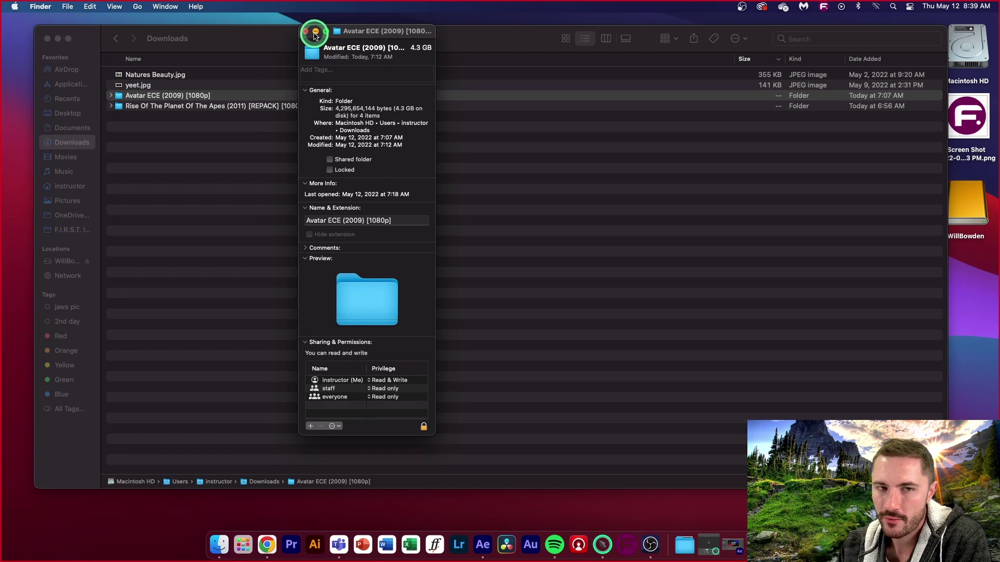
click(304, 32)
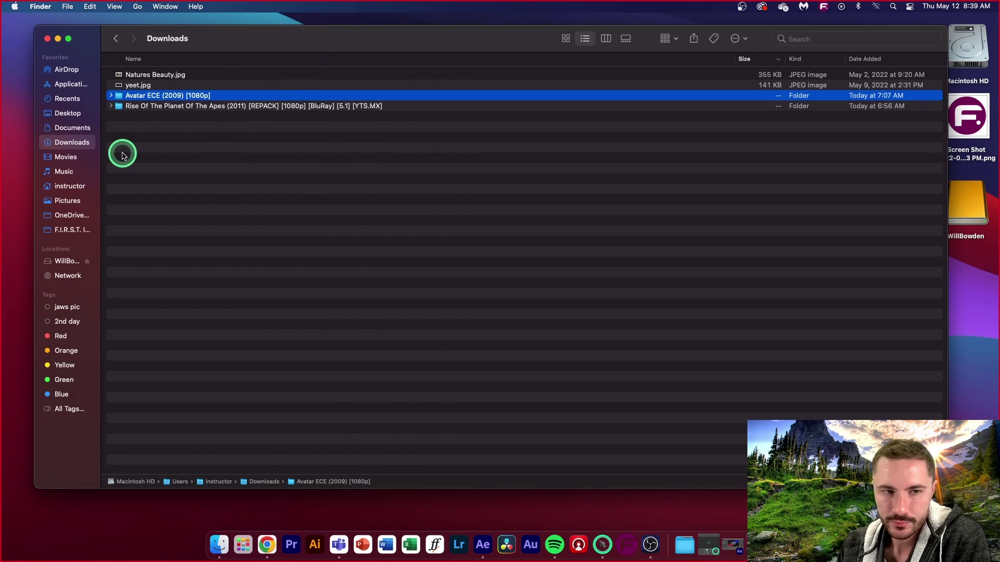
Move the Avatar and Rise Of The Planet Of The Apes folders together to the Trash
shift+click(182, 107)
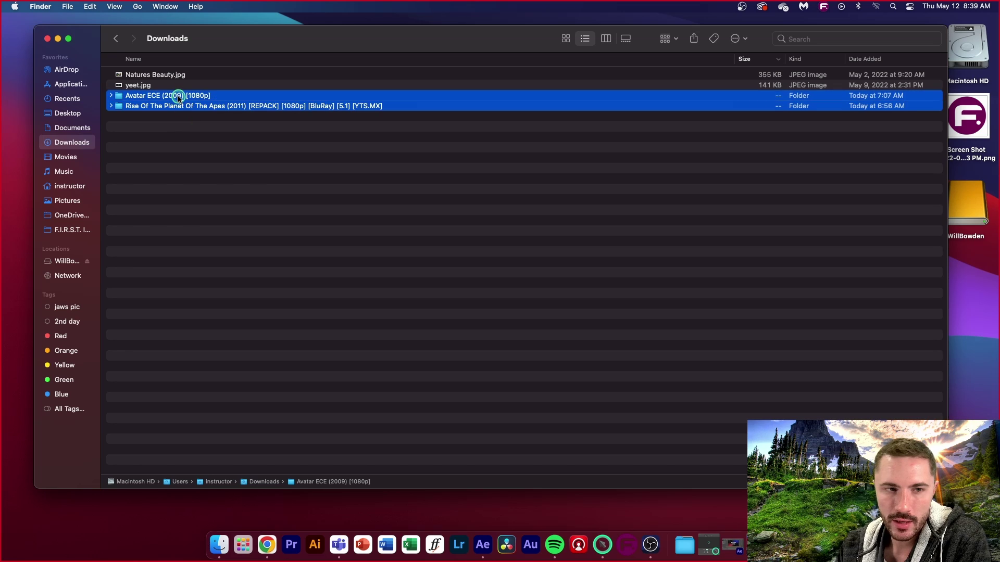
right_click(189, 98)
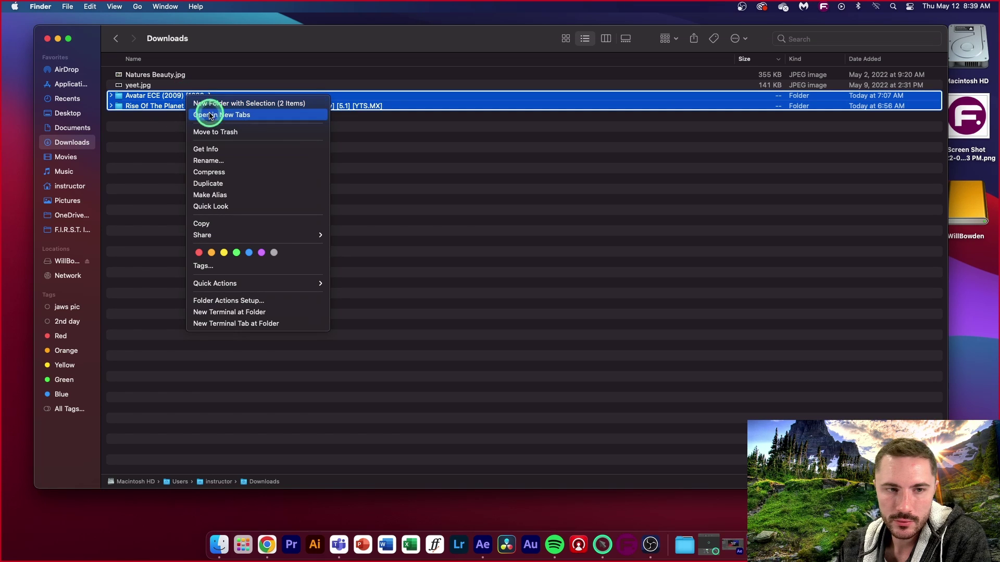
click(213, 132)
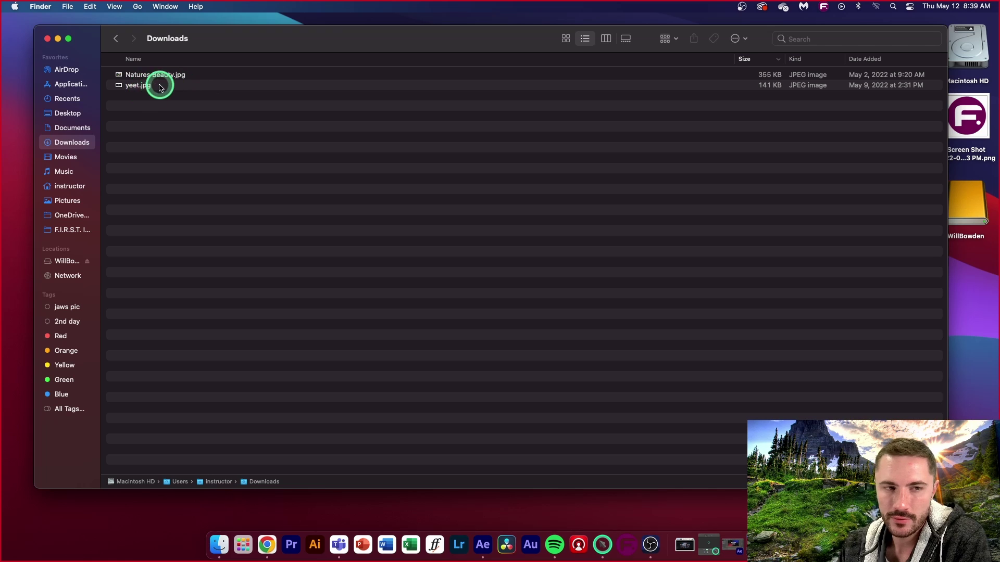
Open yeet.jpg in Preview to check the image, and close it
click(136, 89)
double_click(137, 88)
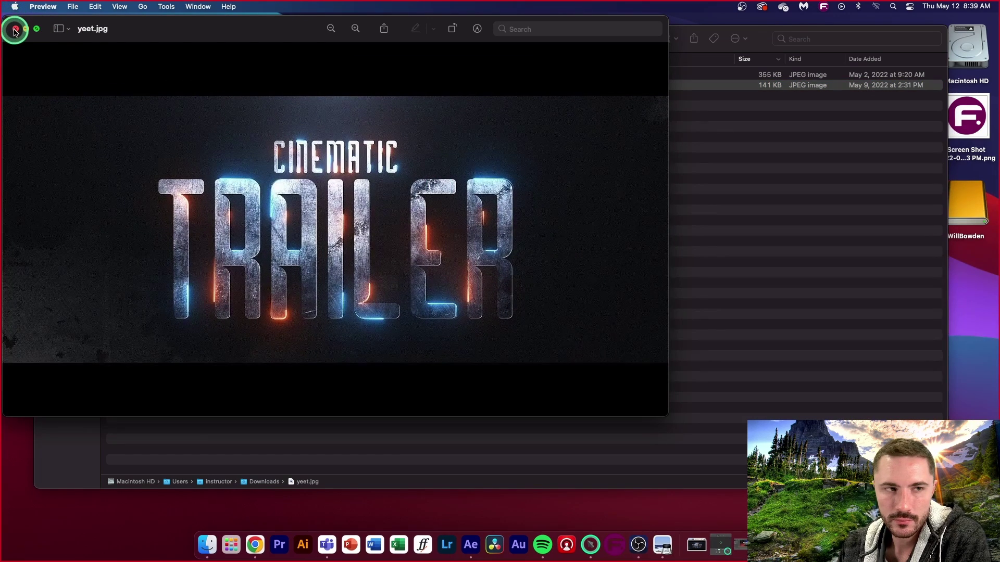
click(14, 30)
Move yeet.jpg to the Trash and dismiss the chat notification
right_click(161, 86)
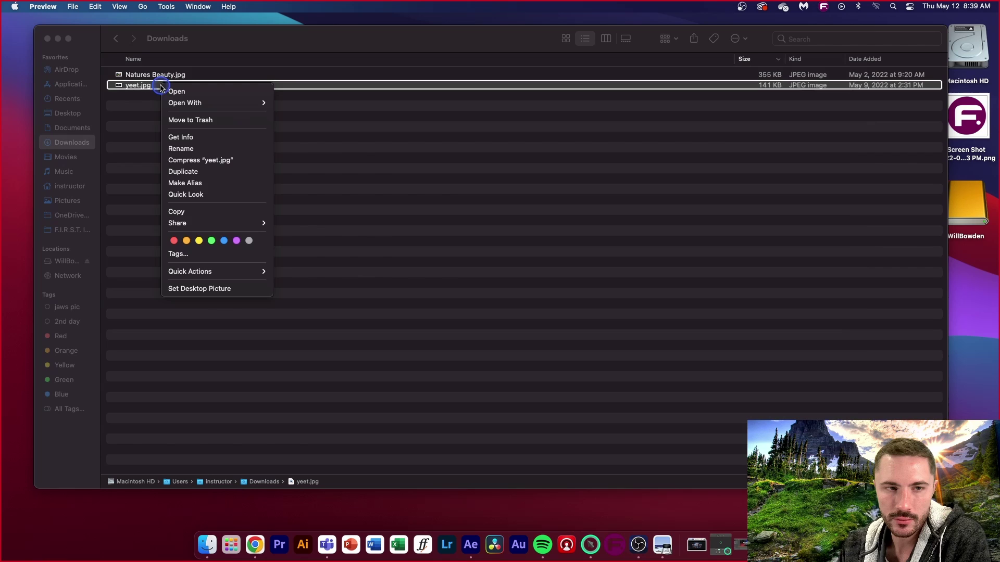
click(182, 120)
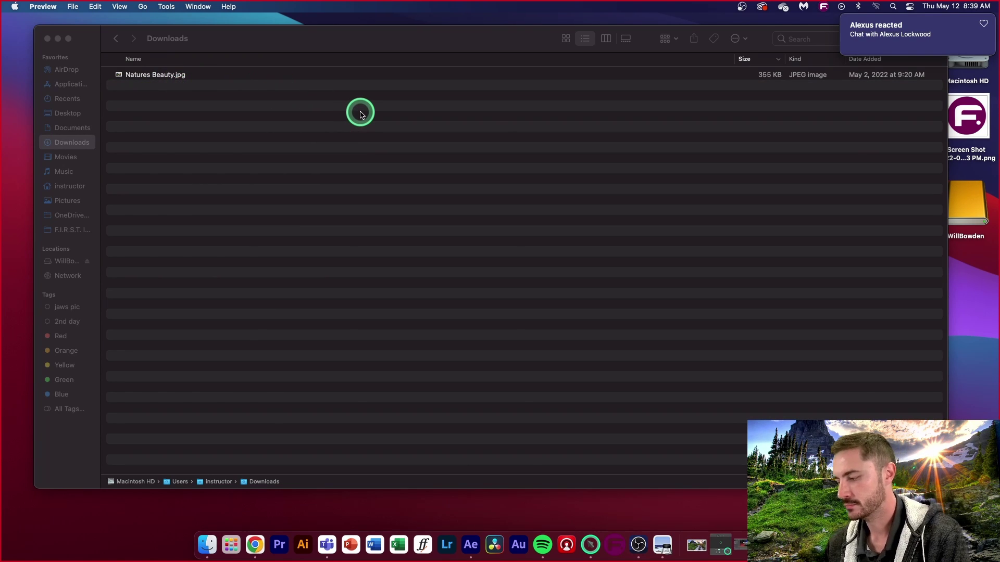
click(286, 54)
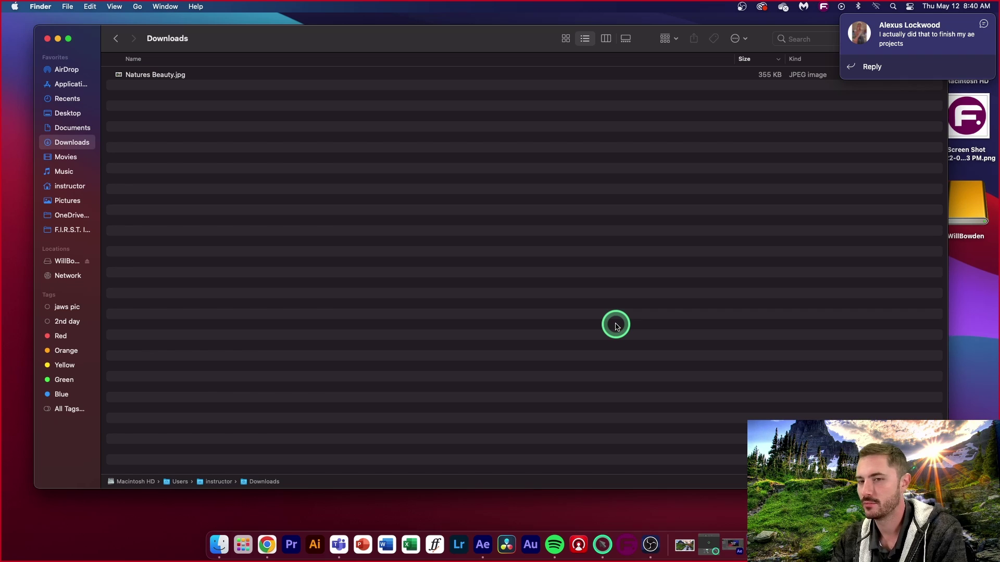
click(974, 19)
click(398, 40)
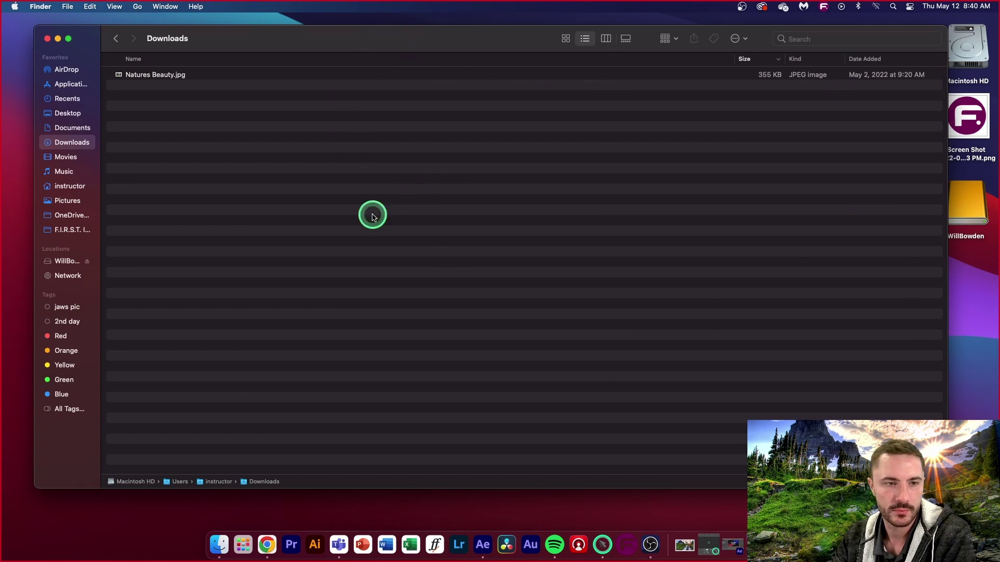
Browse the Movies, Downloads and Music folders, ending in the Documents folder
click(70, 157)
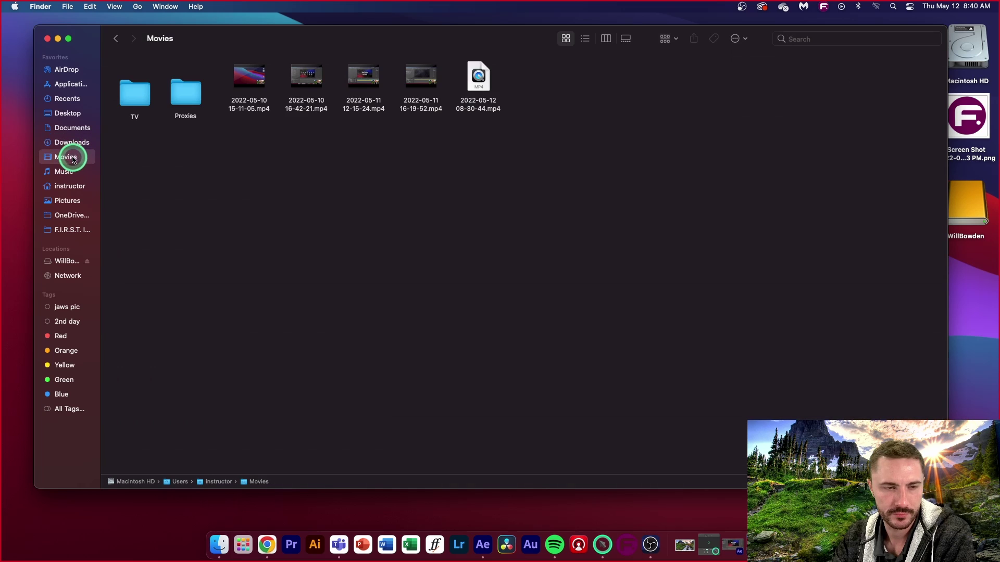
click(72, 142)
click(67, 156)
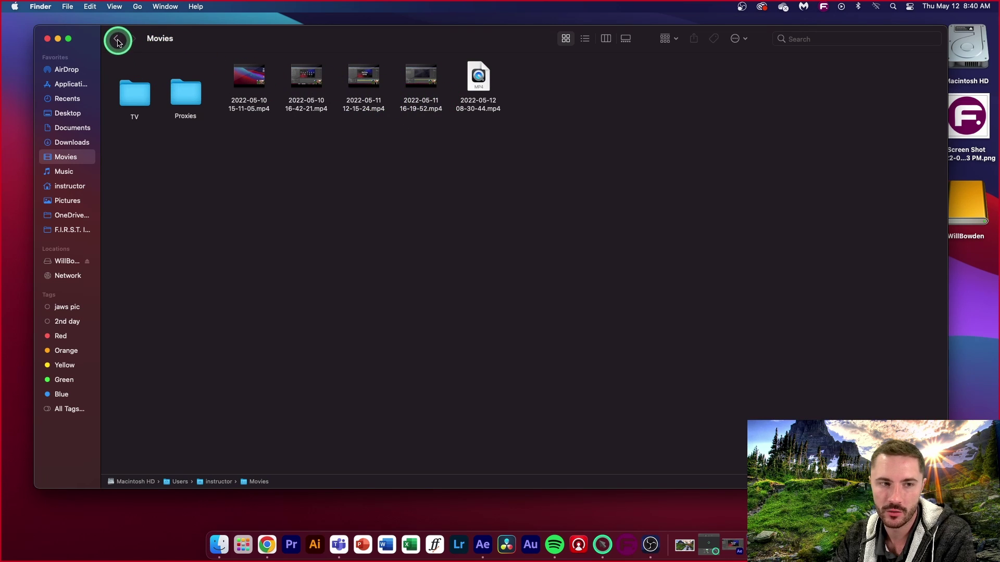
click(65, 173)
click(65, 158)
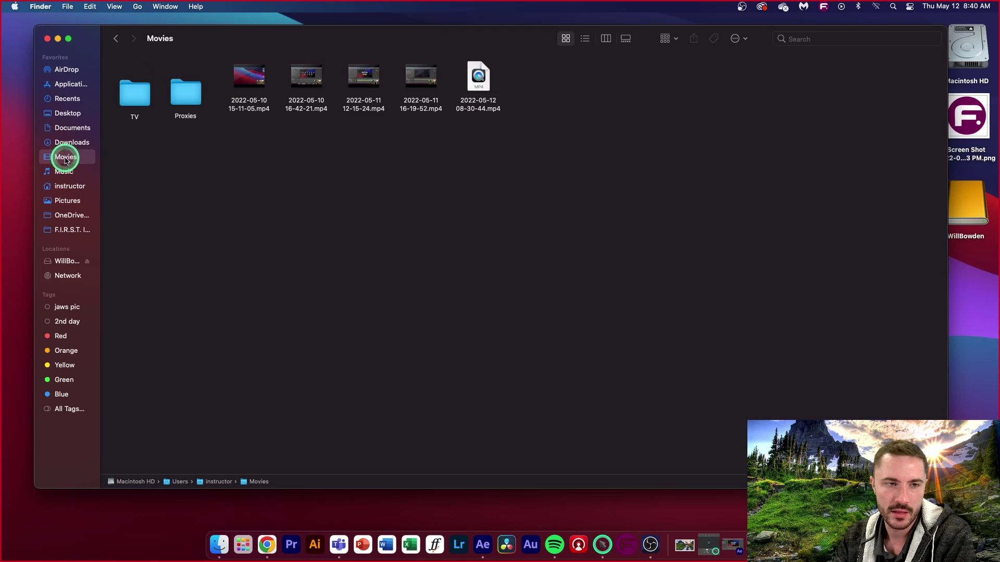
click(65, 131)
View the Desktop folder's info to check its size, and close the info window
right_click(61, 115)
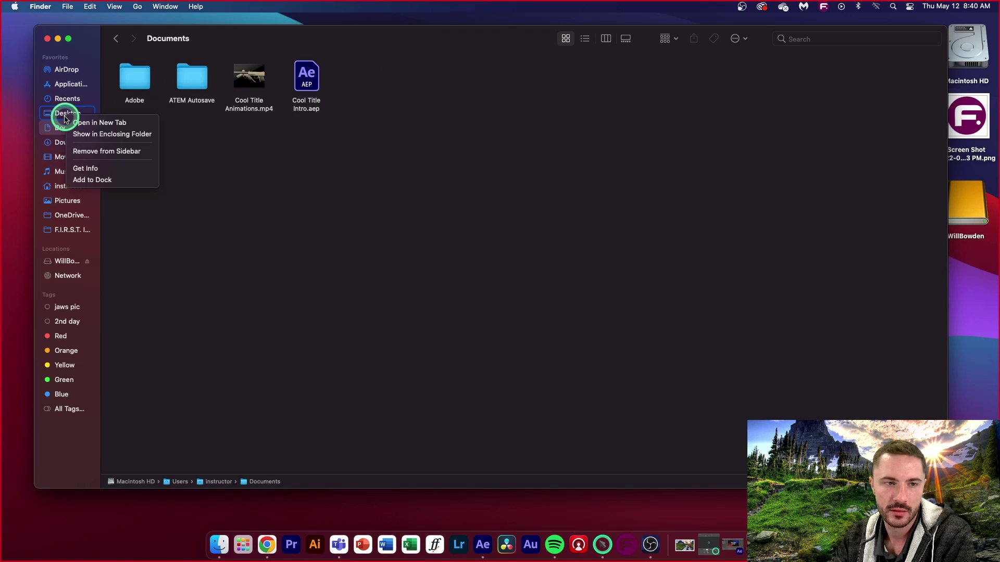
click(66, 116)
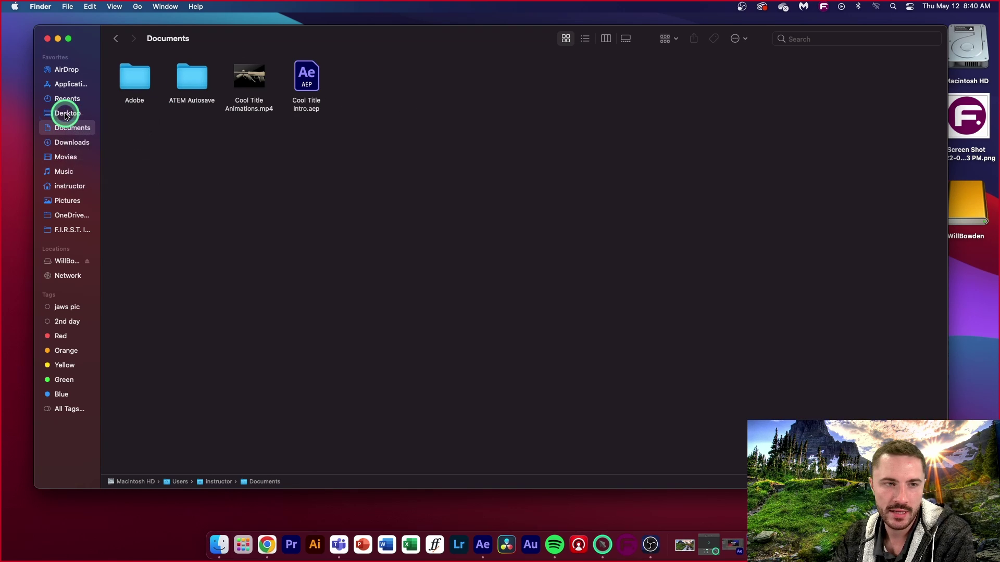
right_click(64, 118)
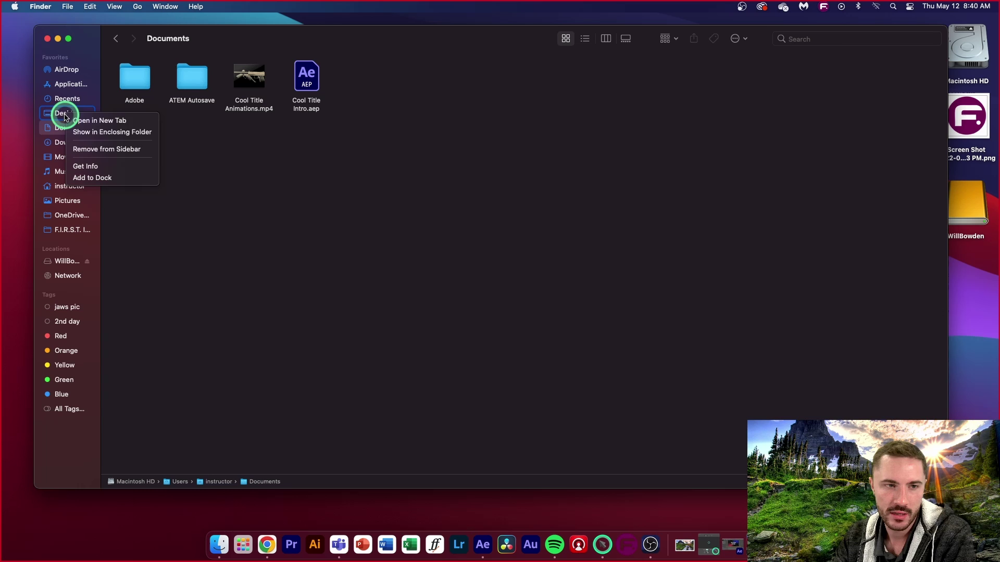
click(91, 167)
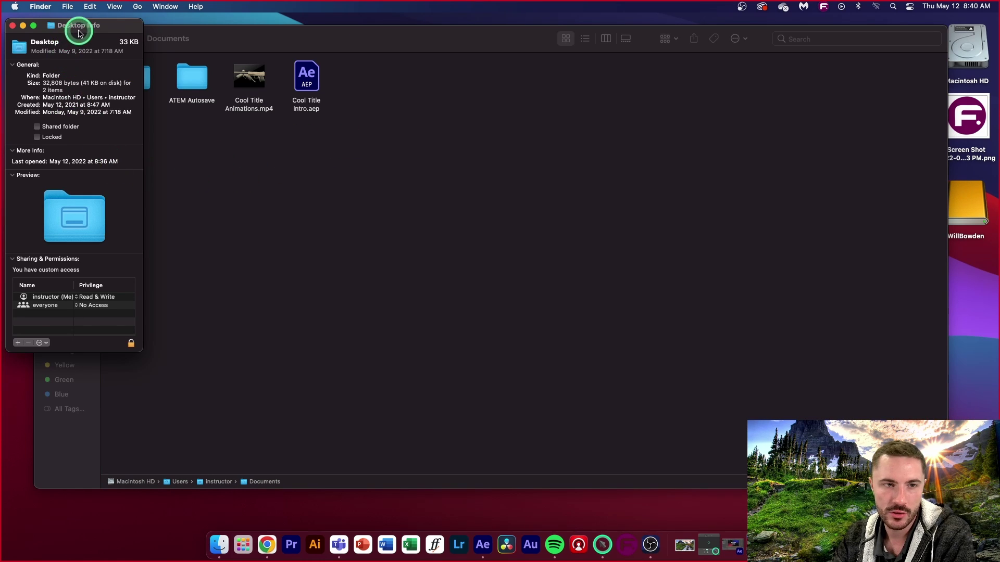
drag(78, 34, 435, 41)
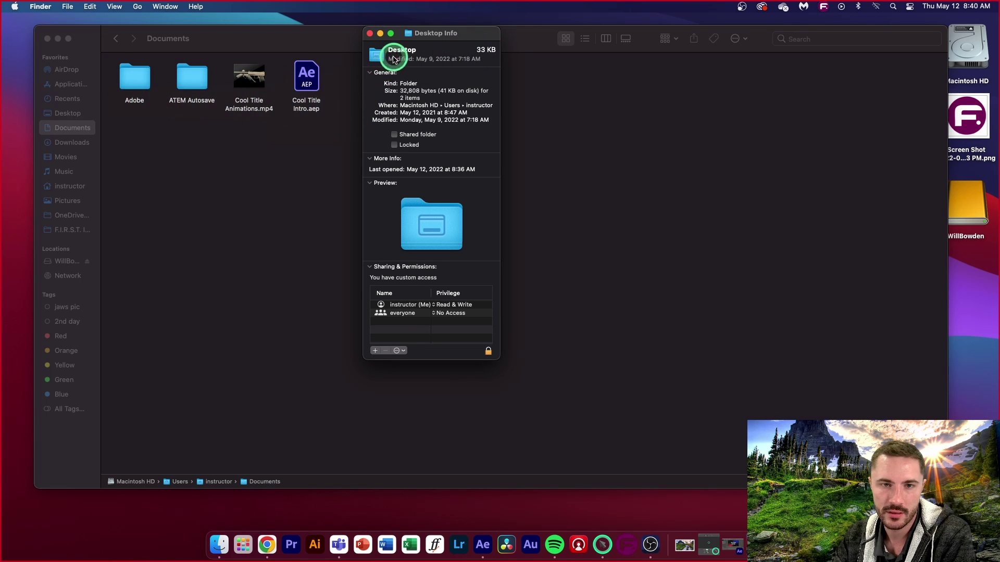
click(369, 35)
Show the info of Cool Title Animations.mp4 in the Documents folder
right_click(245, 78)
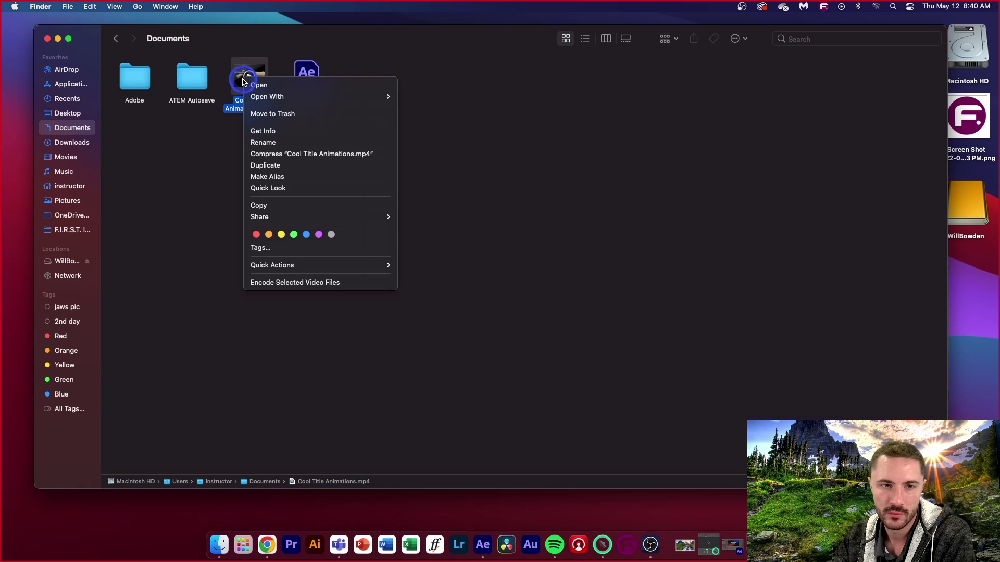
click(260, 131)
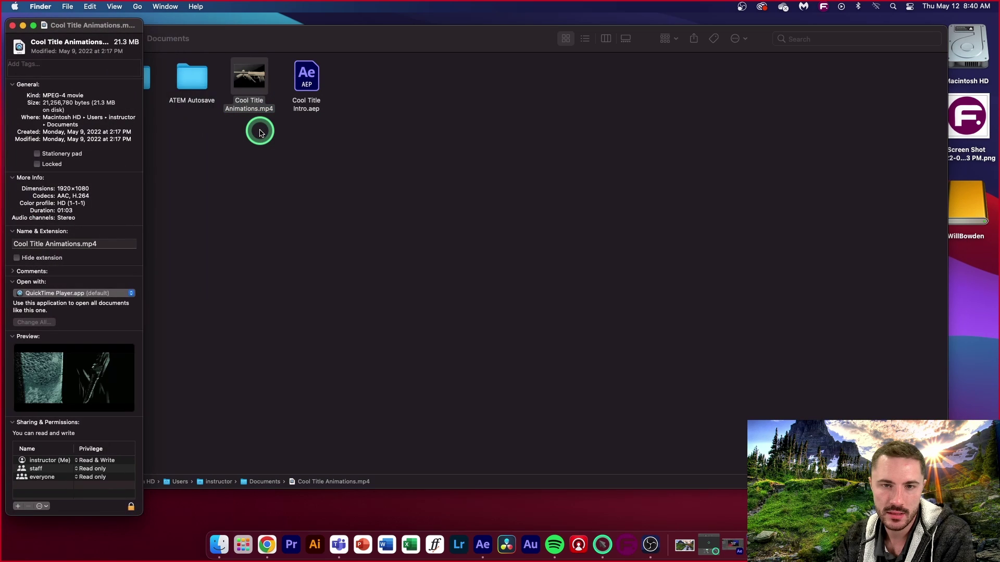
Close the video's info window, view the Documents folder's info to check its size, and close it
click(13, 26)
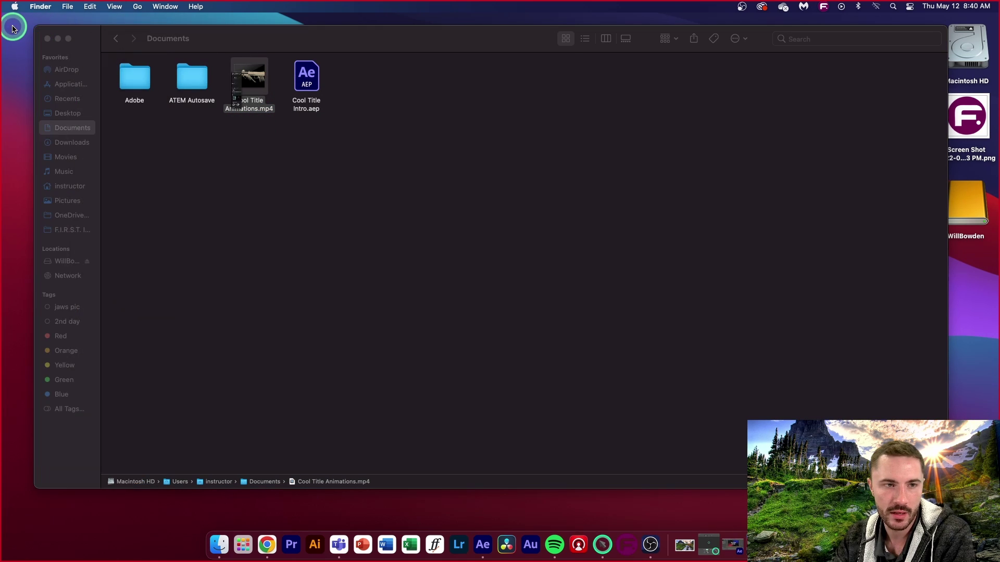
click(245, 140)
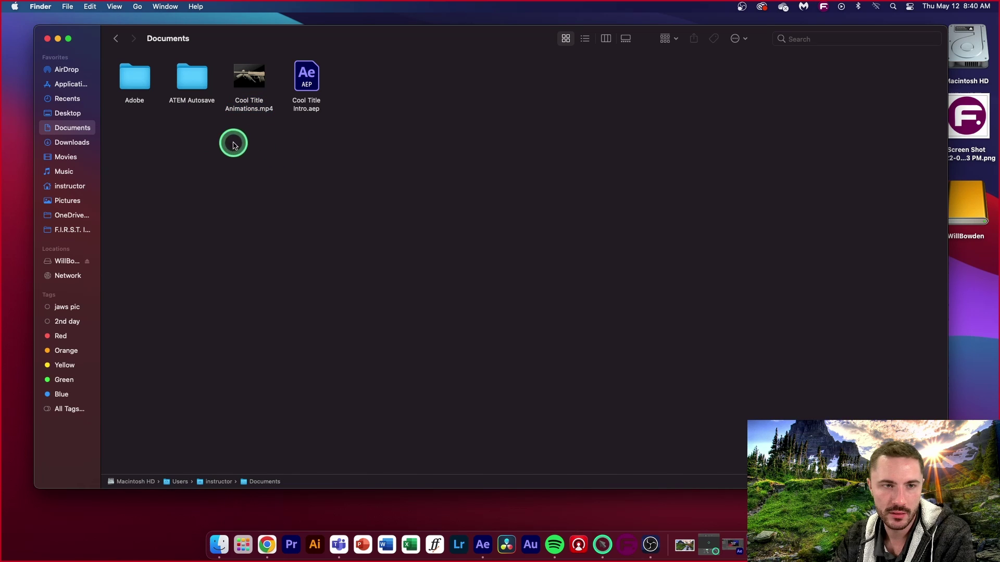
click(73, 114)
click(69, 128)
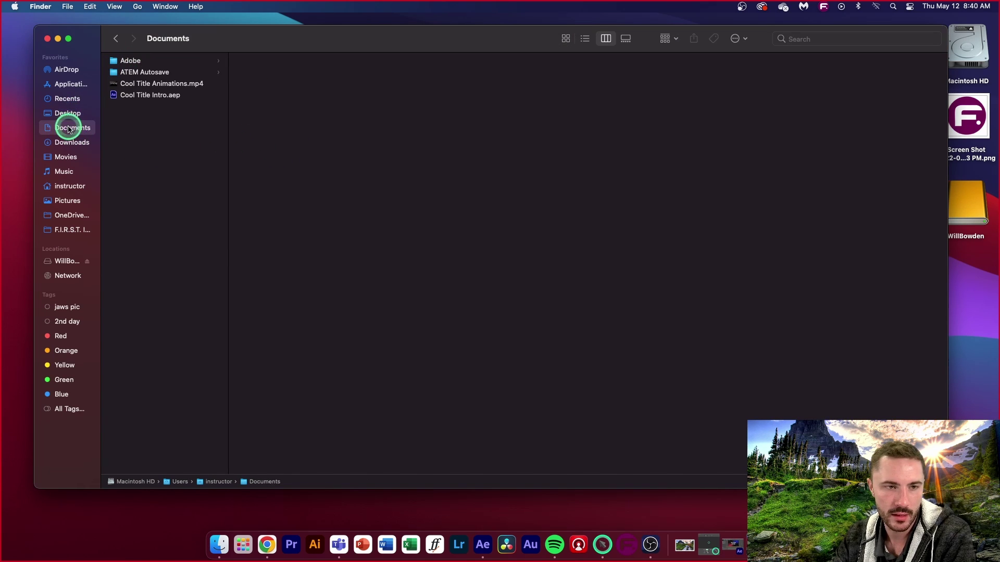
right_click(70, 129)
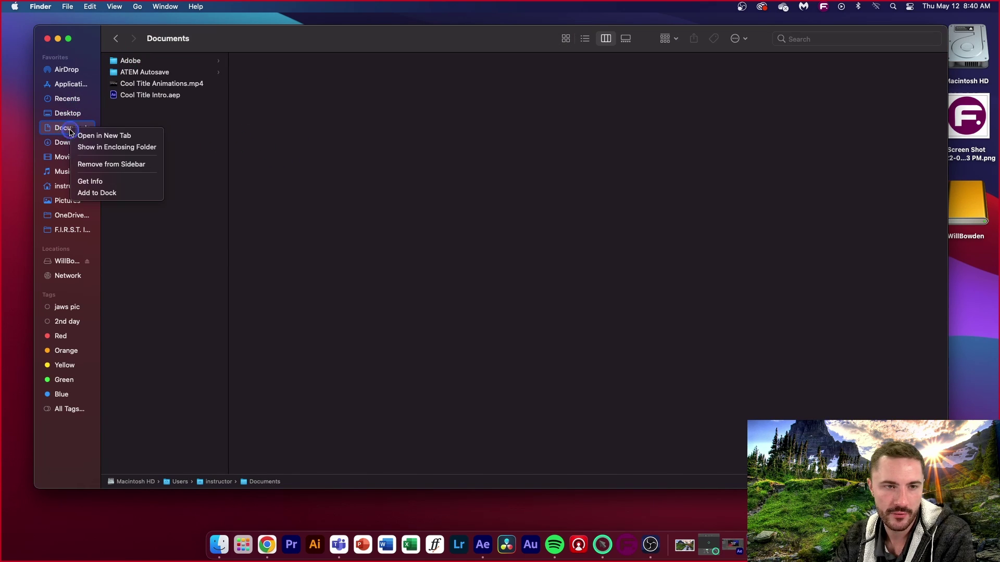
click(95, 182)
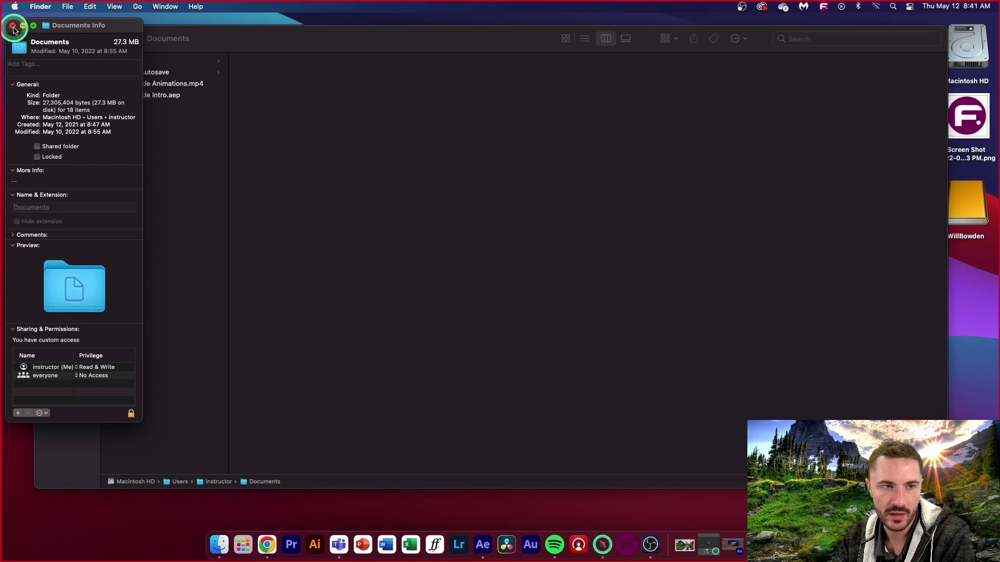
click(12, 26)
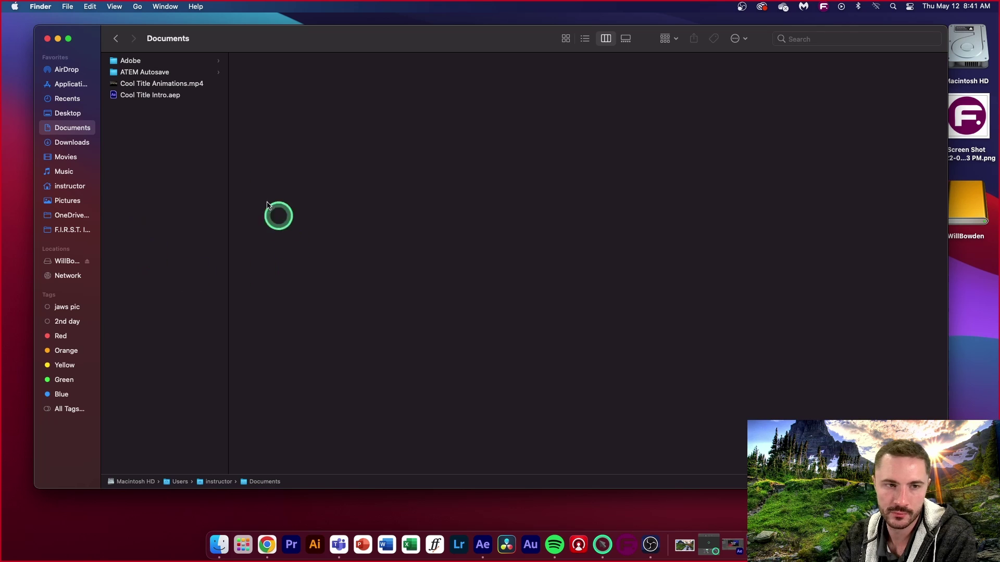
Go to the Movies folder, view its info to check the folder size, and close the info window
click(69, 85)
click(65, 93)
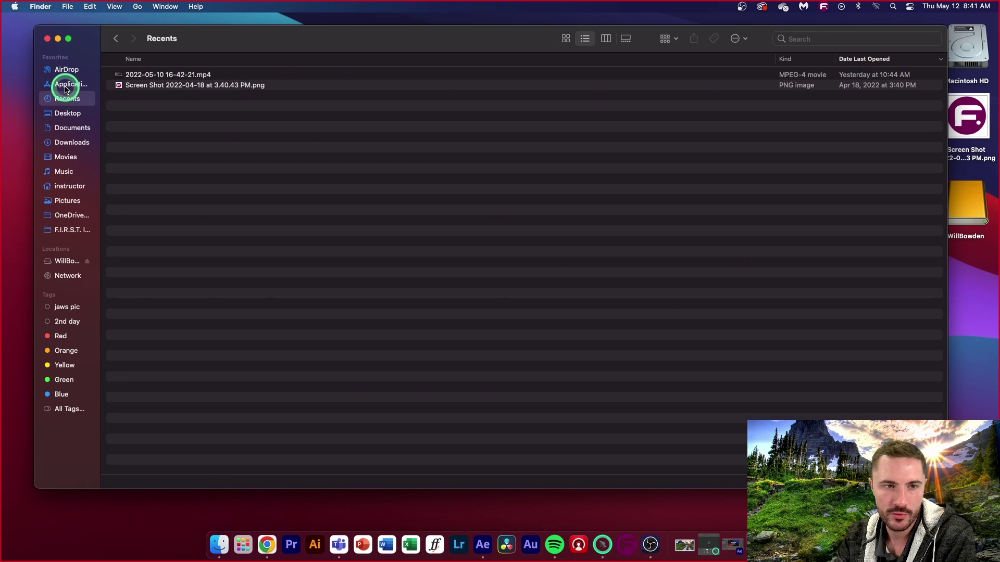
click(63, 157)
right_click(63, 160)
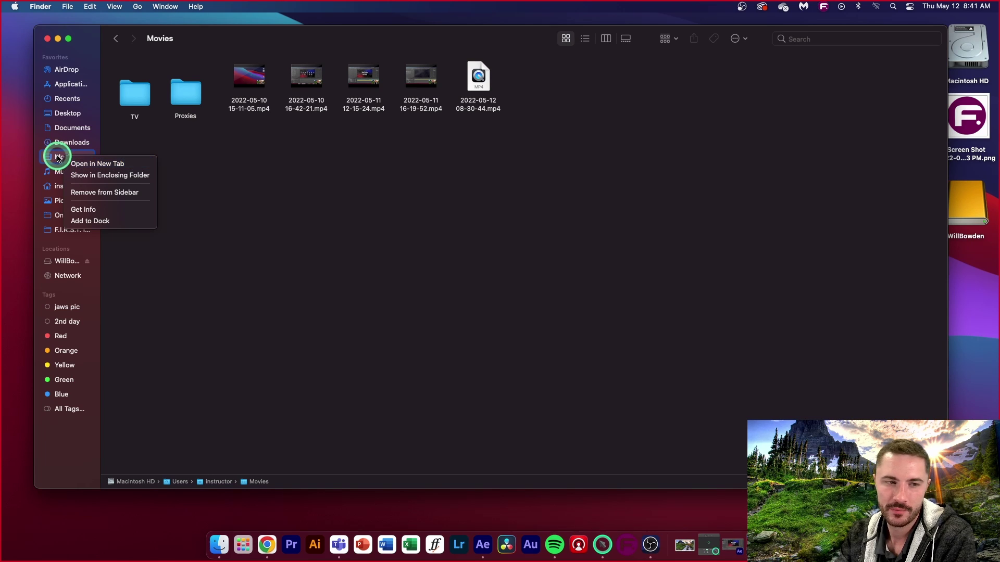
click(58, 158)
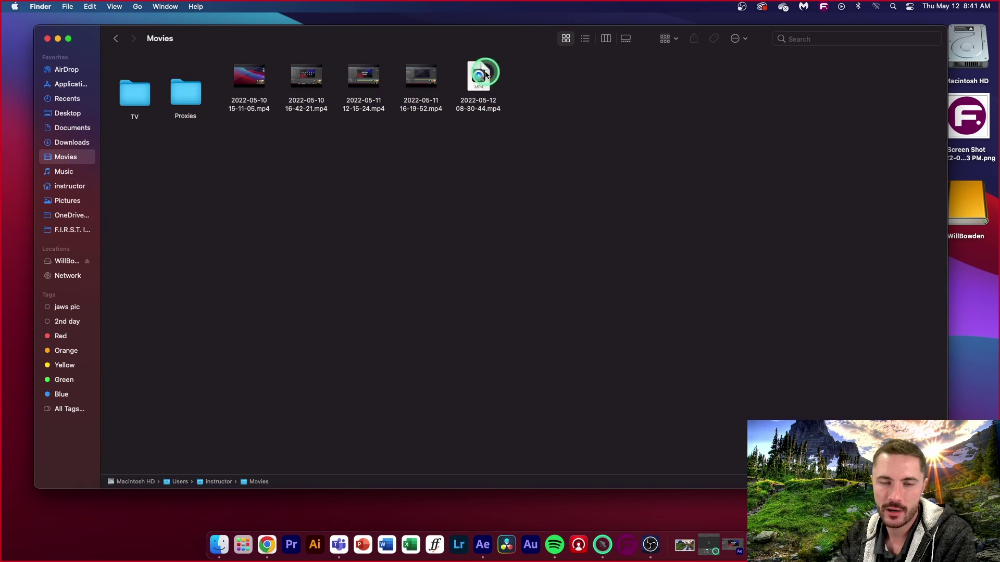
right_click(68, 162)
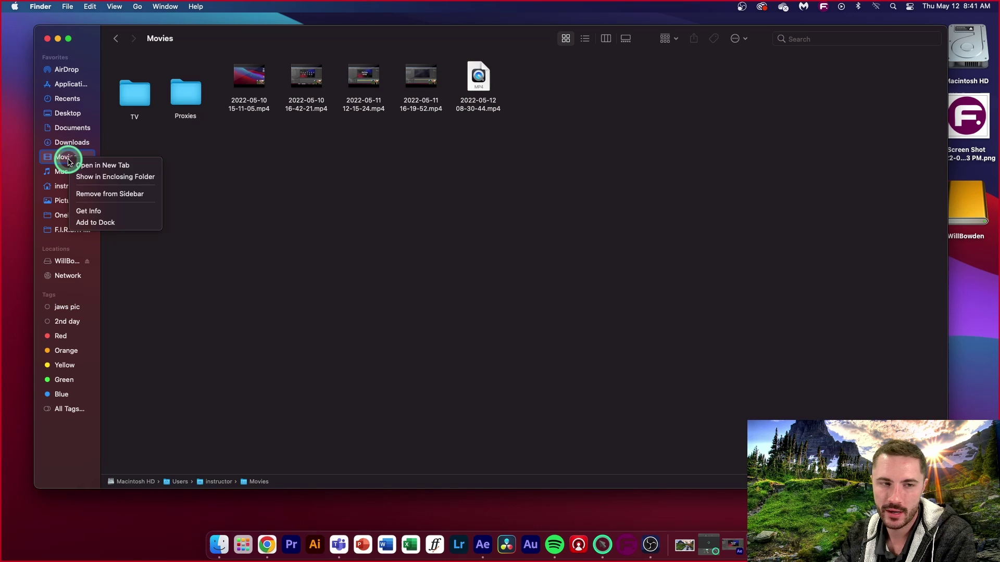
click(82, 211)
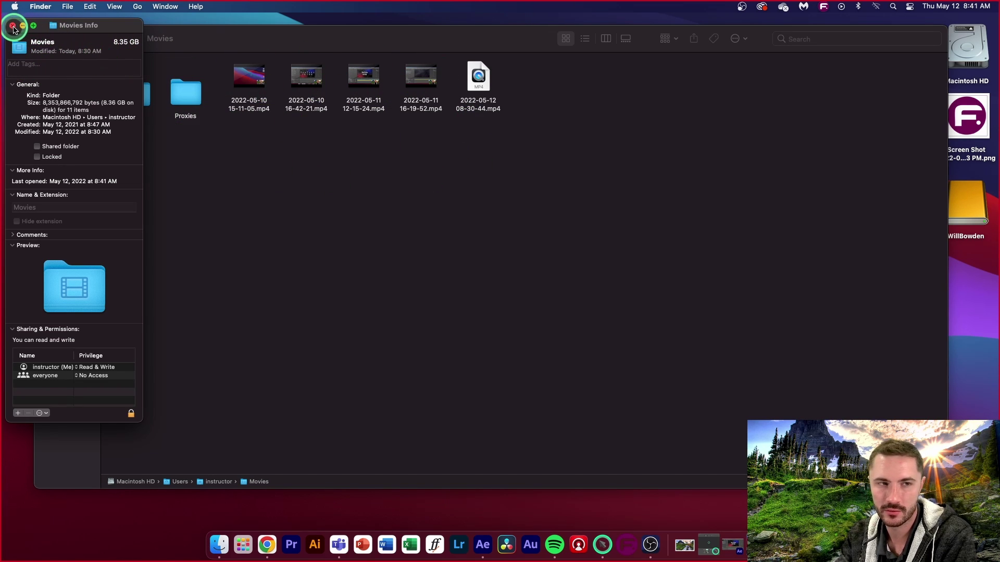
click(12, 25)
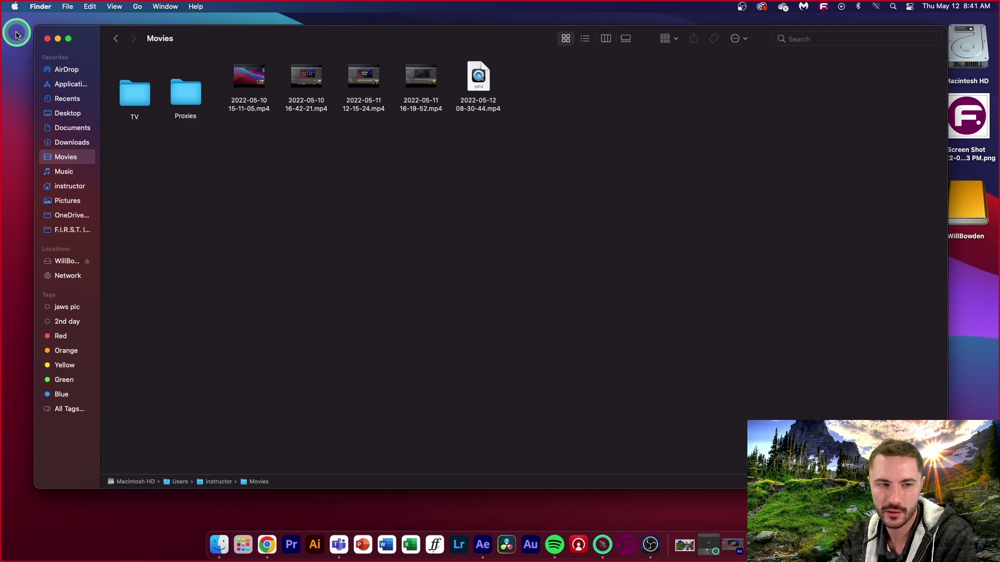
Open the instructor home folder, view its info to check the total size, and close the info window
click(69, 175)
click(65, 185)
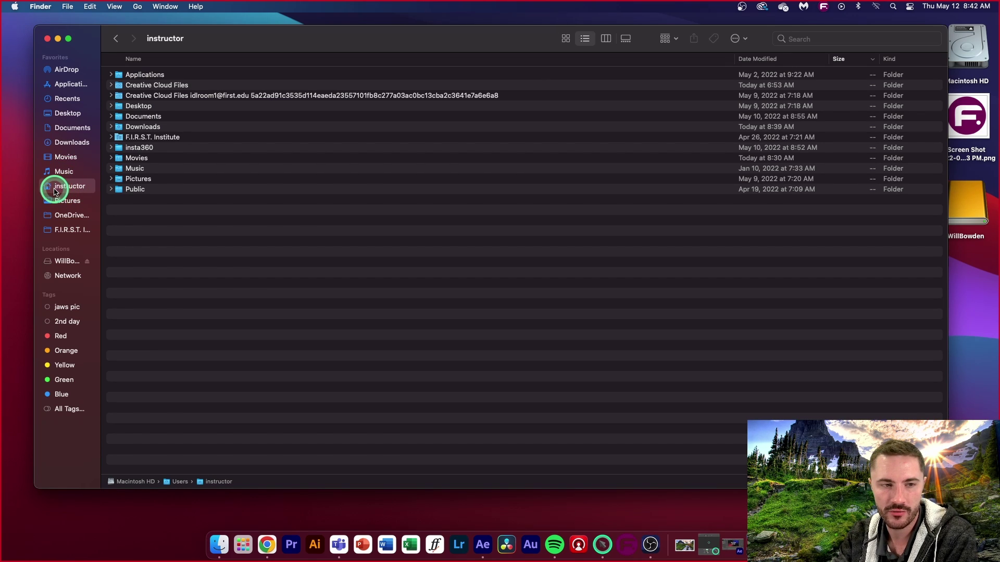
right_click(59, 191)
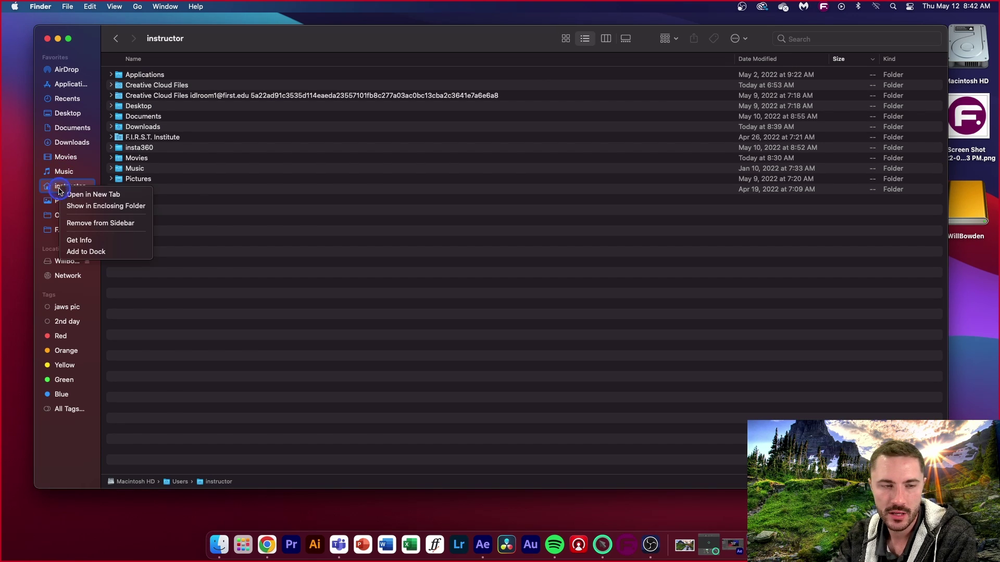
click(78, 238)
drag(99, 33, 467, 51)
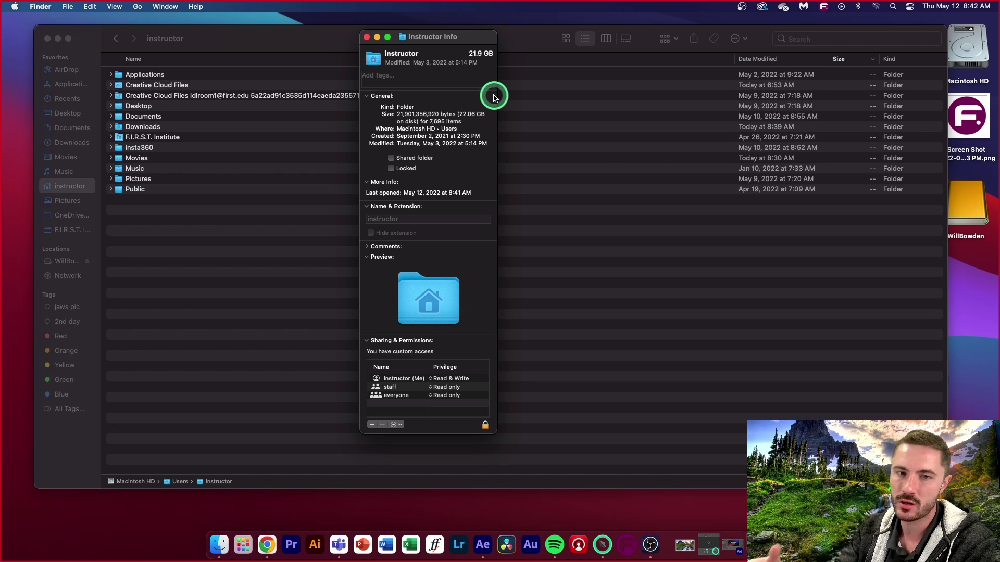
click(366, 37)
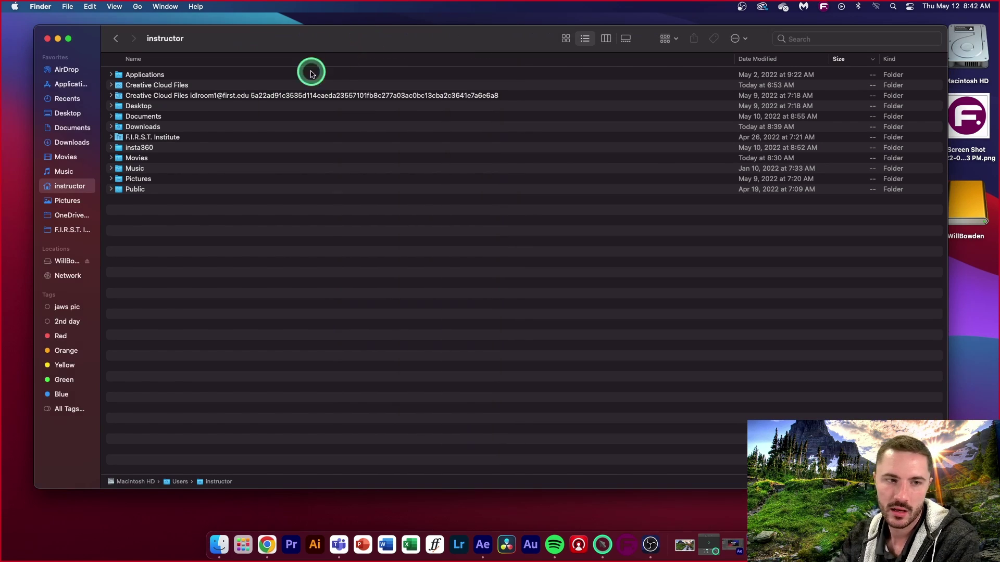
Bring up the instructor folder's info once more, move the window aside to view it, and close it
right_click(73, 182)
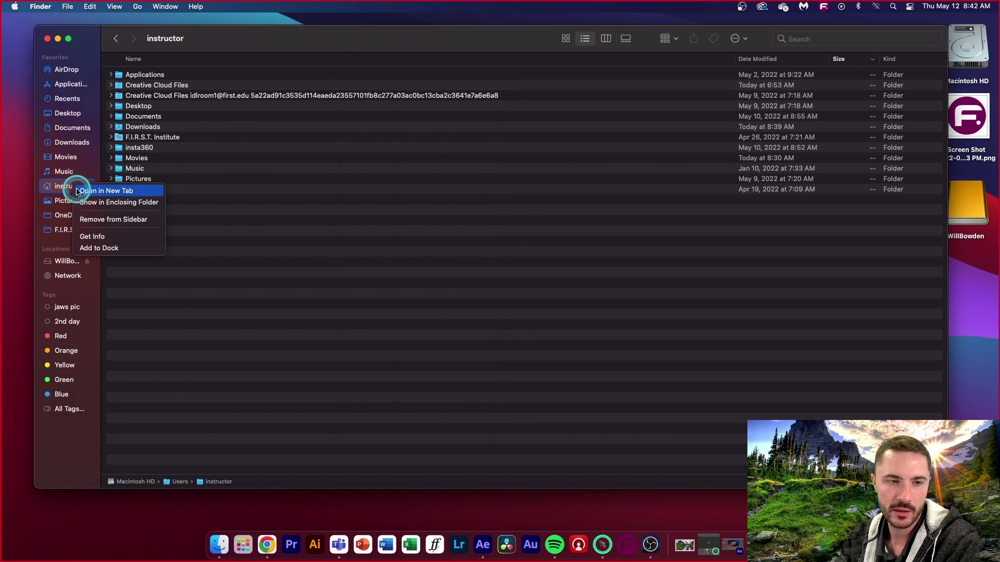
click(88, 233)
drag(99, 25, 379, 21)
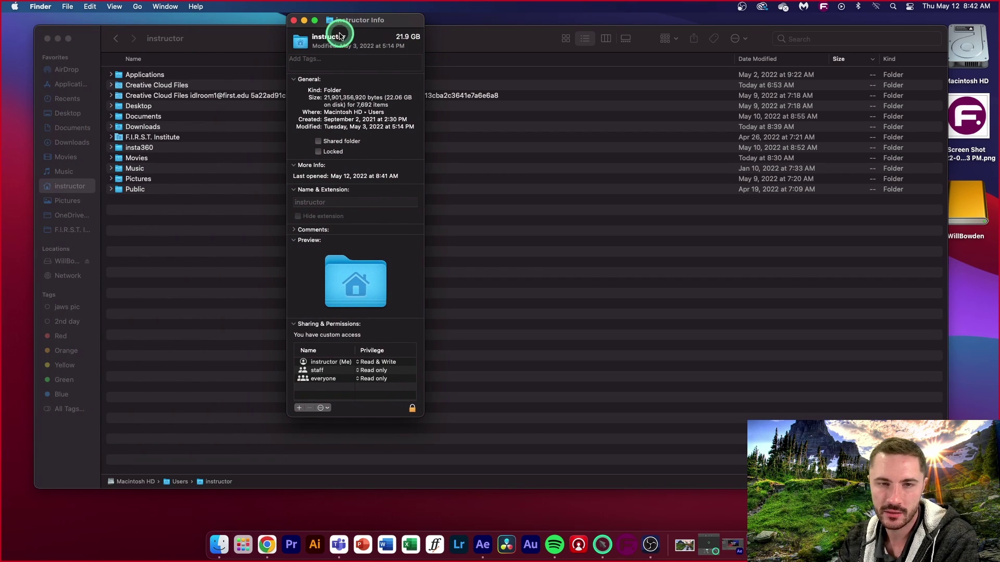
click(294, 20)
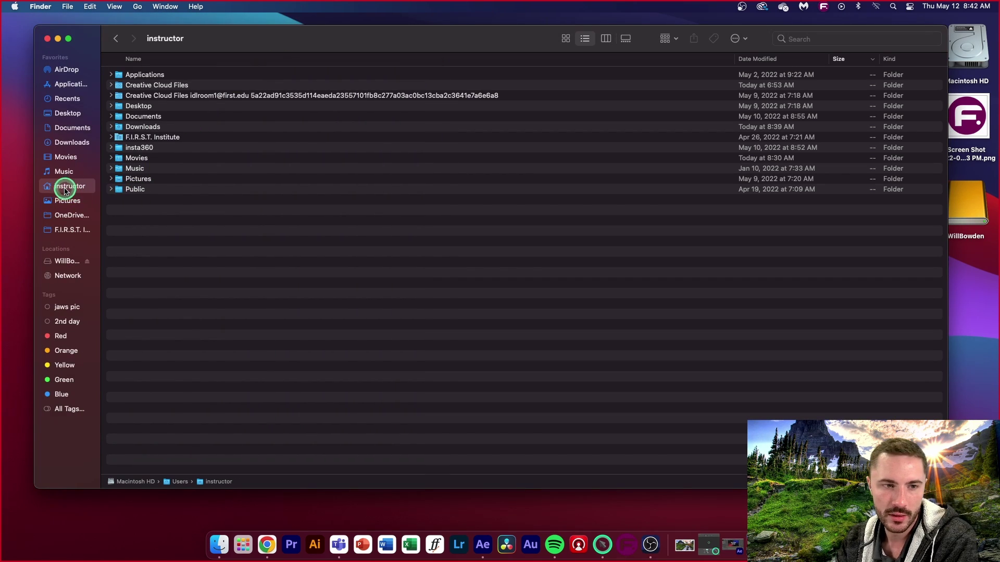
View the info of the Public folder inside the instructor folder to check its size, and close it
click(133, 192)
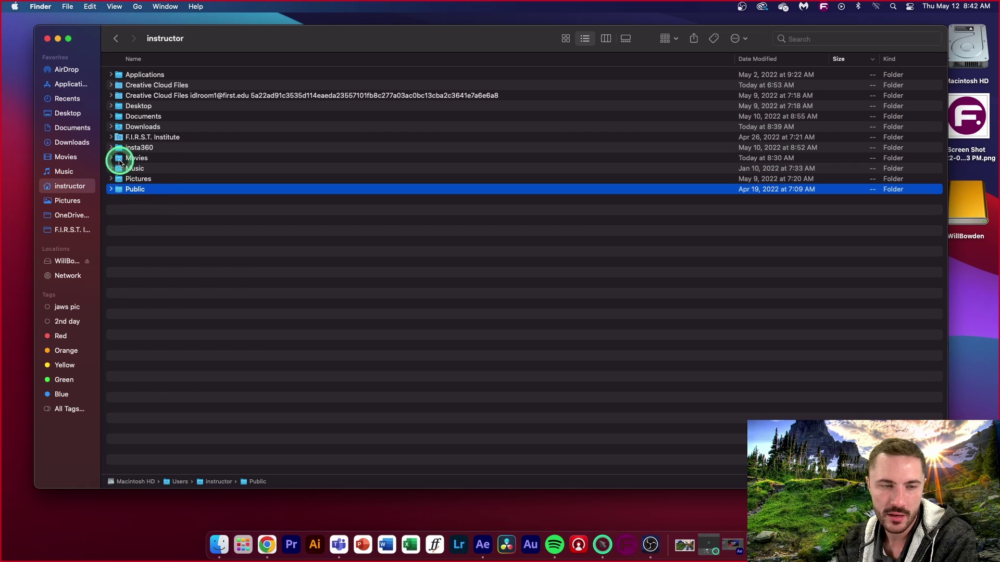
right_click(138, 187)
click(152, 212)
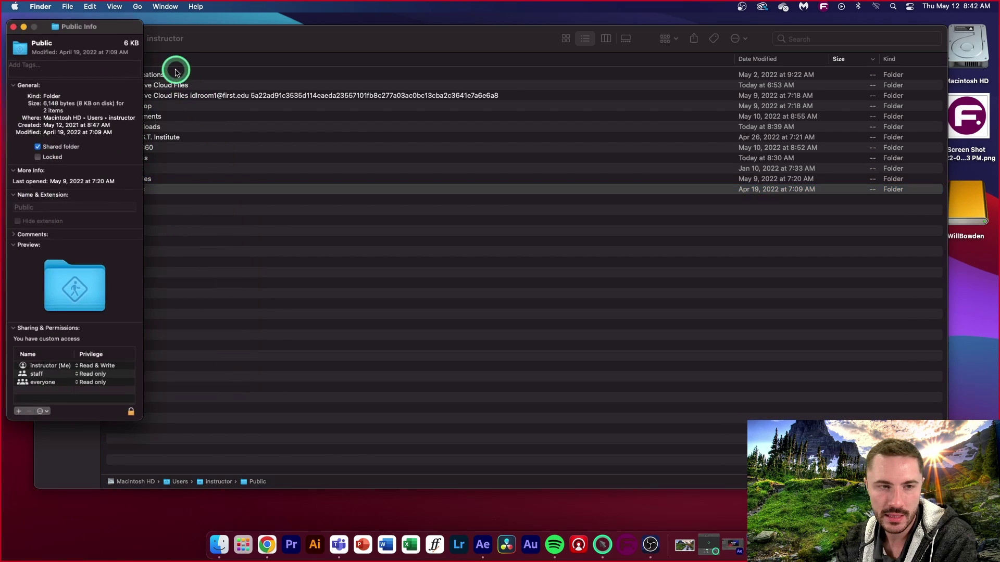
drag(111, 27, 447, 29)
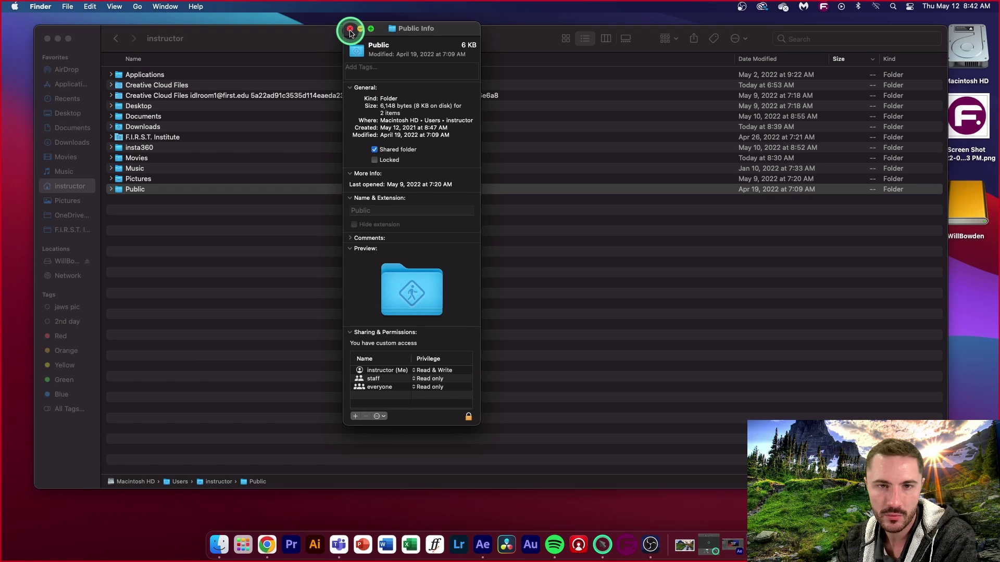
click(349, 30)
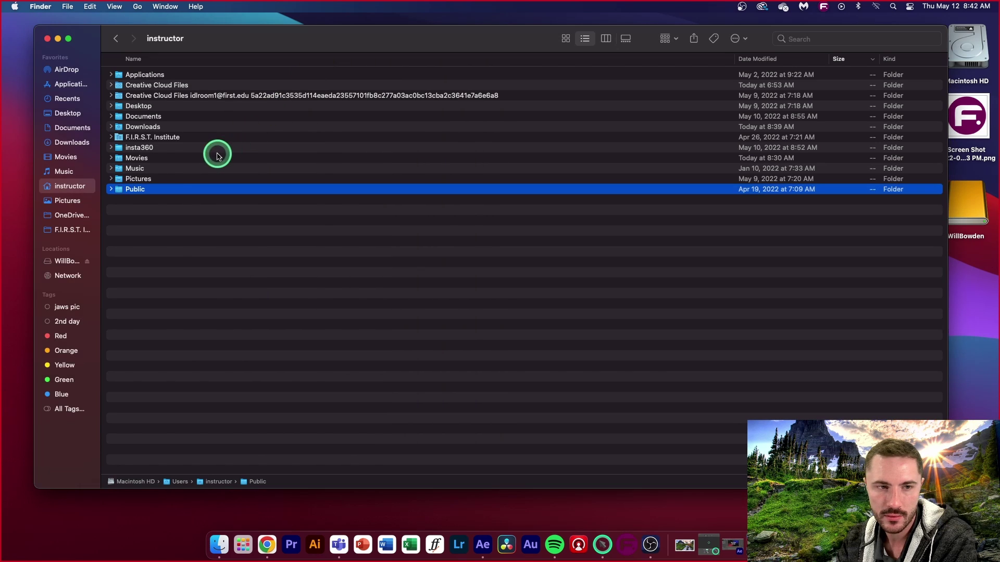
Check the size of the Pictures folder in its info window and close the window
right_click(166, 179)
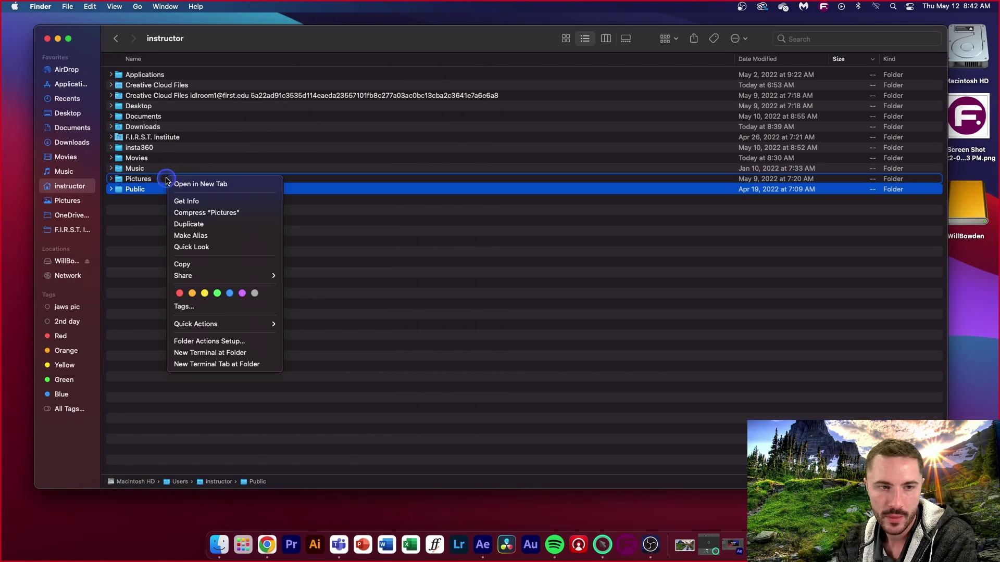
click(189, 201)
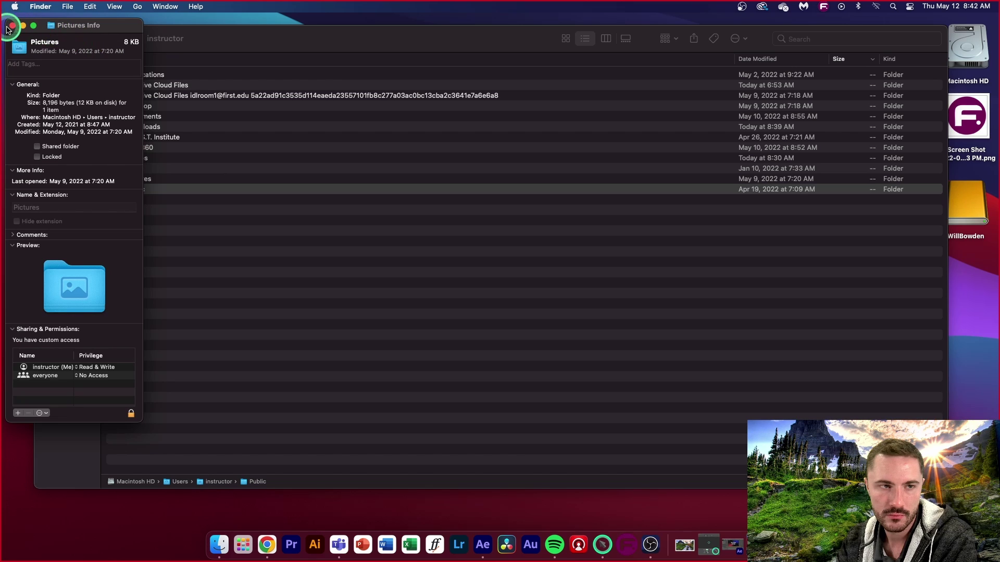
click(9, 28)
View the F.I.R.S.T. Institute folder's info to check its size, and close the info window
click(146, 138)
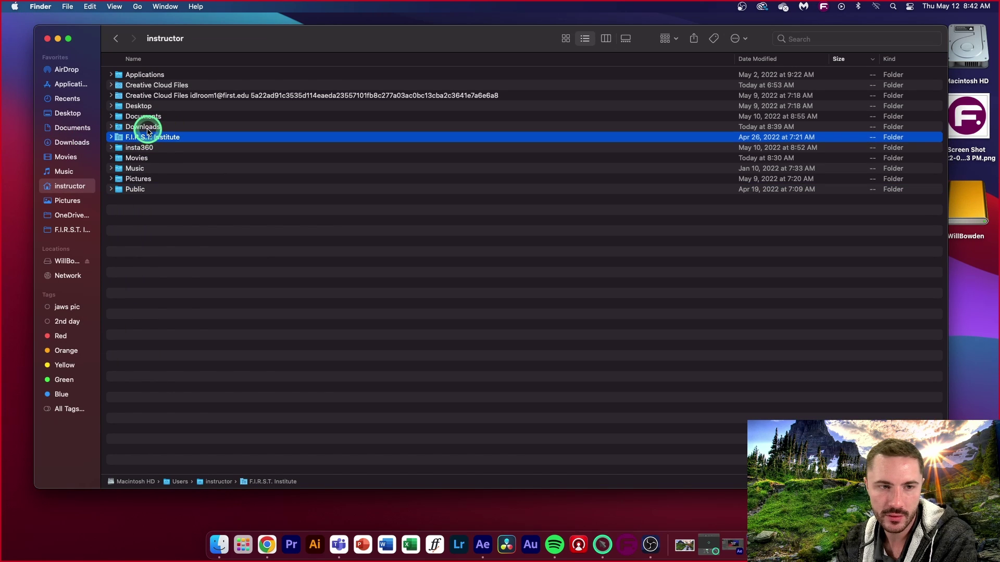
click(146, 148)
click(150, 138)
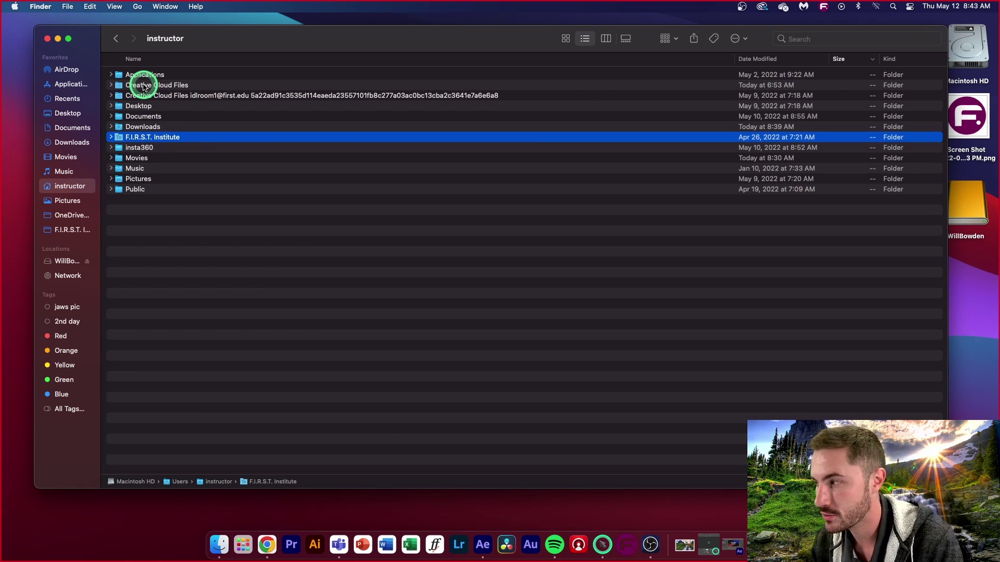
right_click(151, 143)
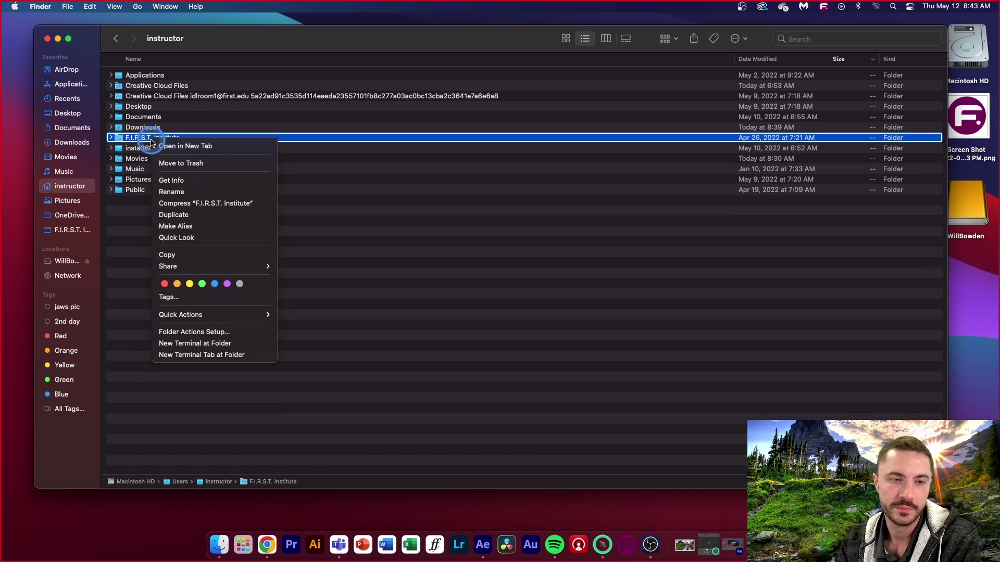
click(168, 180)
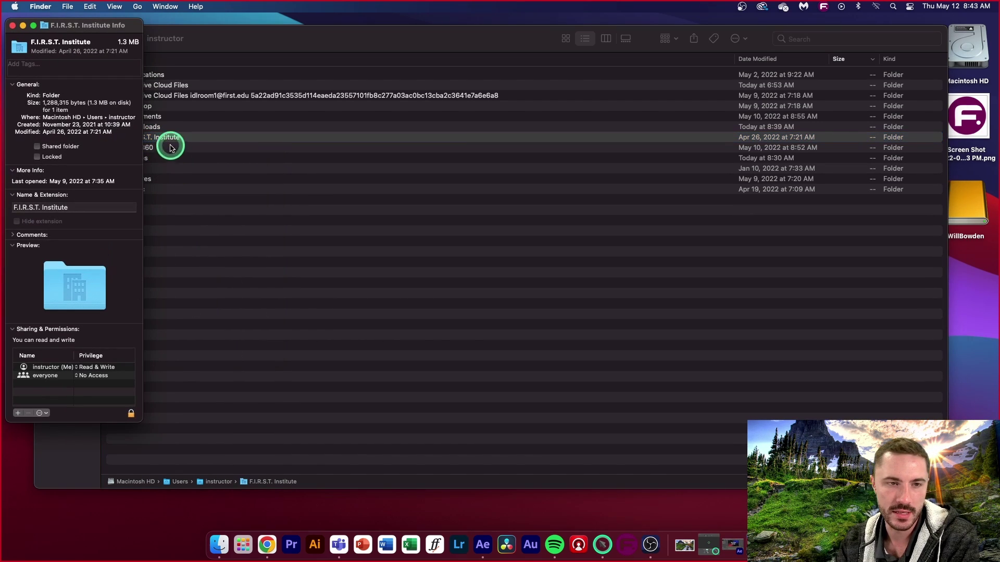
drag(105, 30, 330, 39)
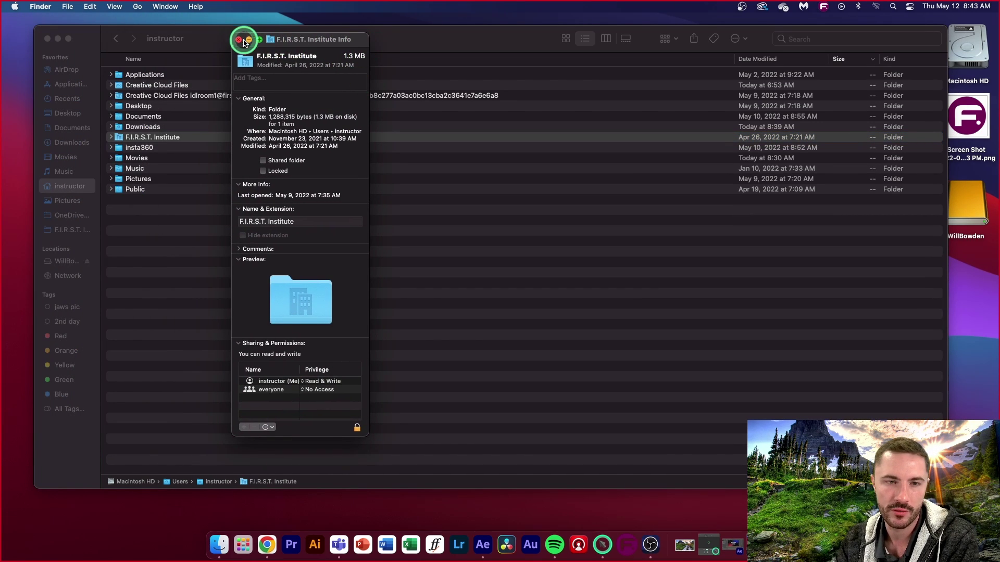
click(239, 40)
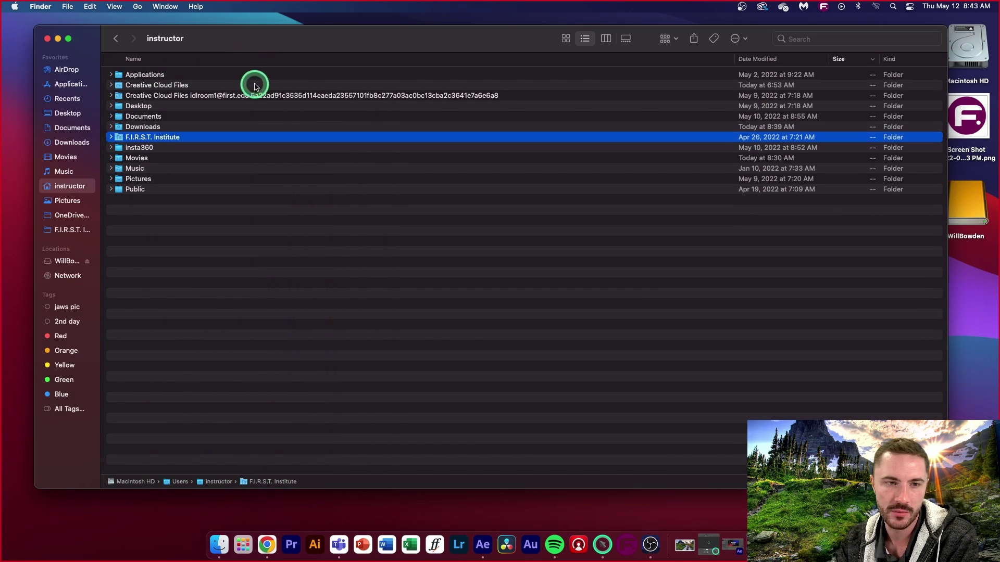
Check the size of the Applications folder inside the instructor folder in its info window, and close the window
click(175, 128)
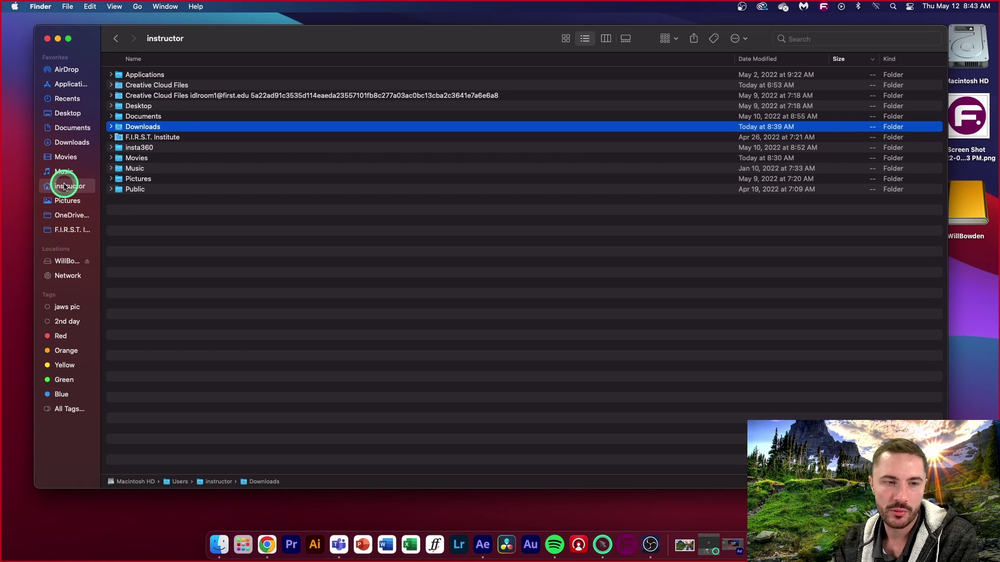
click(143, 77)
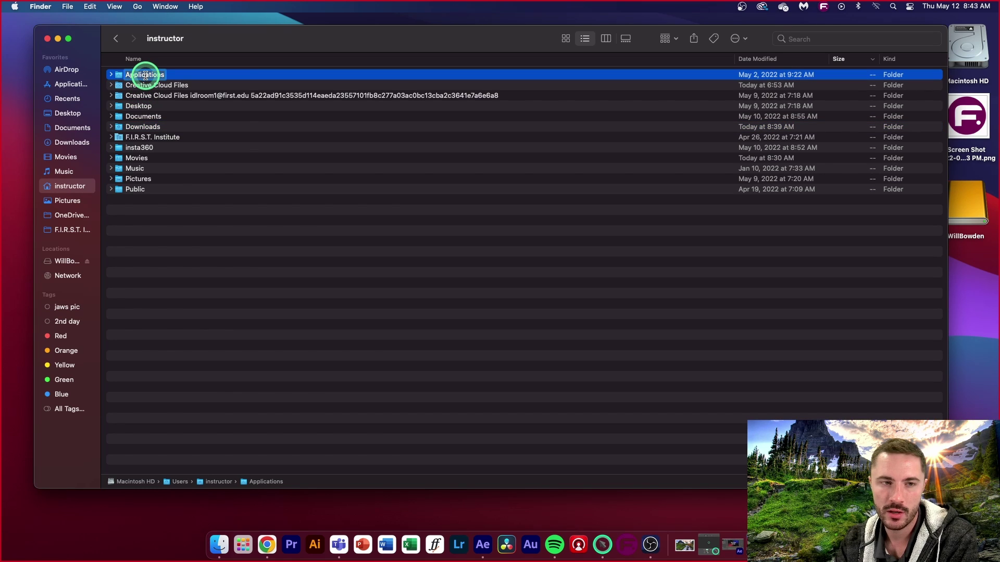
right_click(145, 77)
click(263, 77)
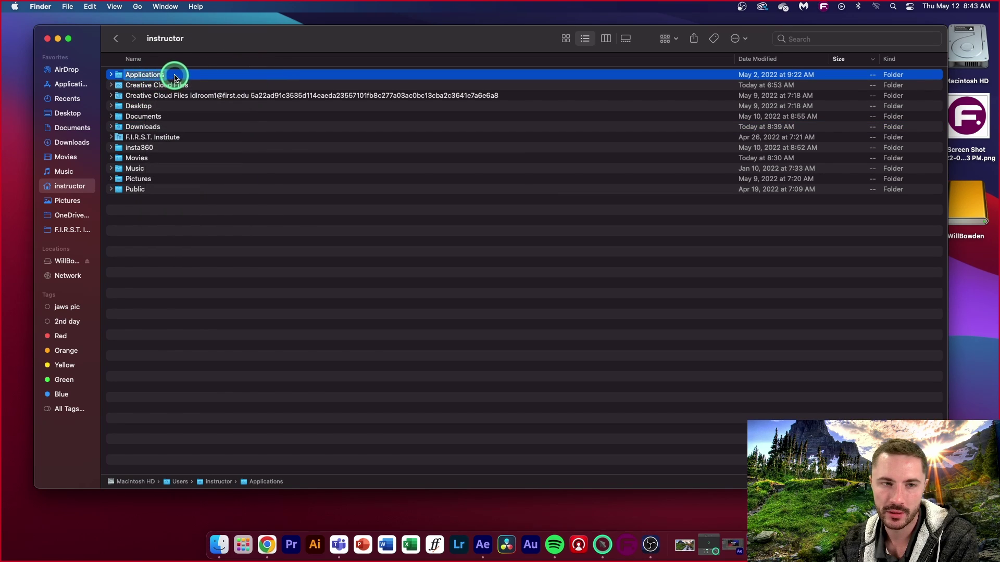
right_click(166, 76)
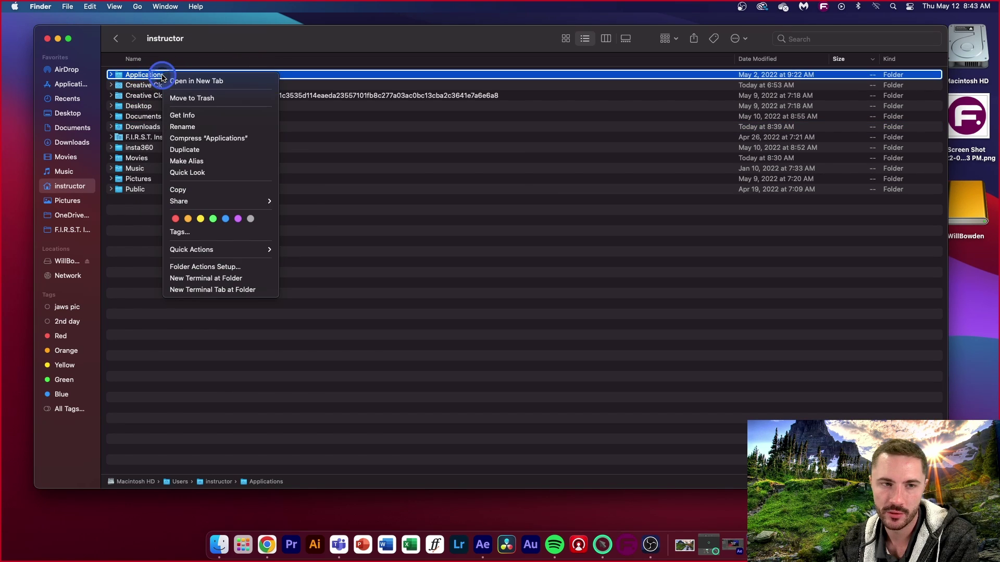
click(179, 115)
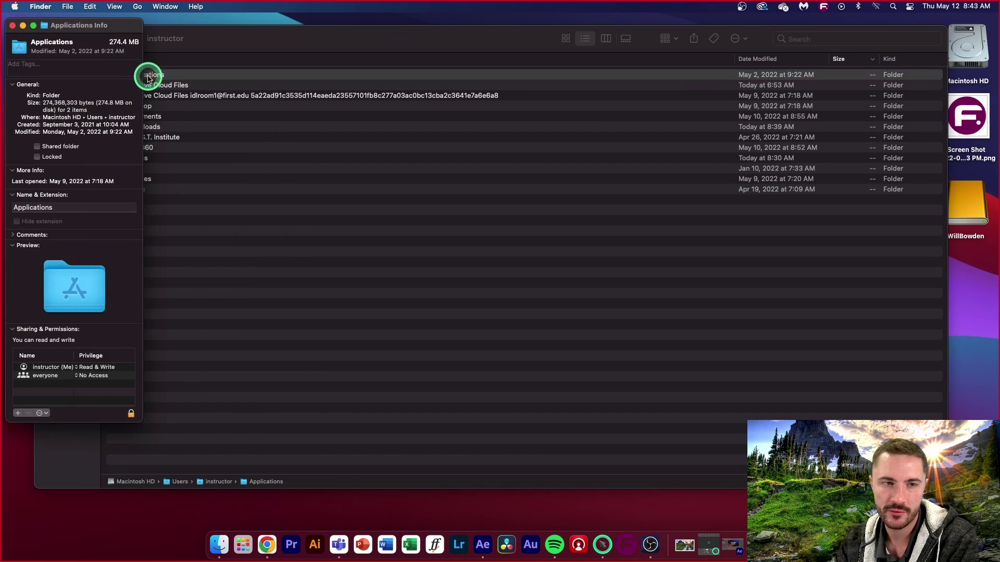
drag(105, 23, 420, 41)
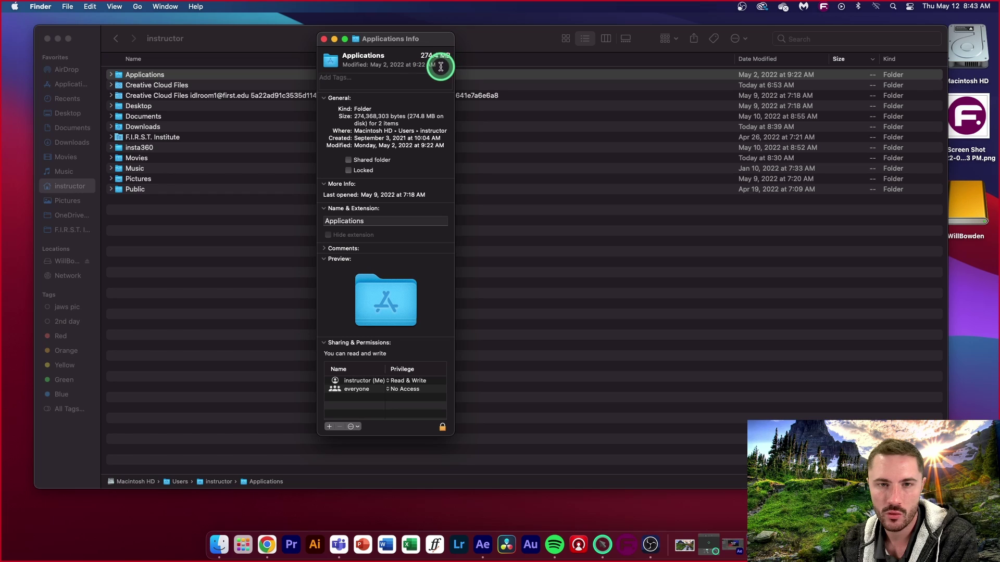
scroll(431, 177, down, 1)
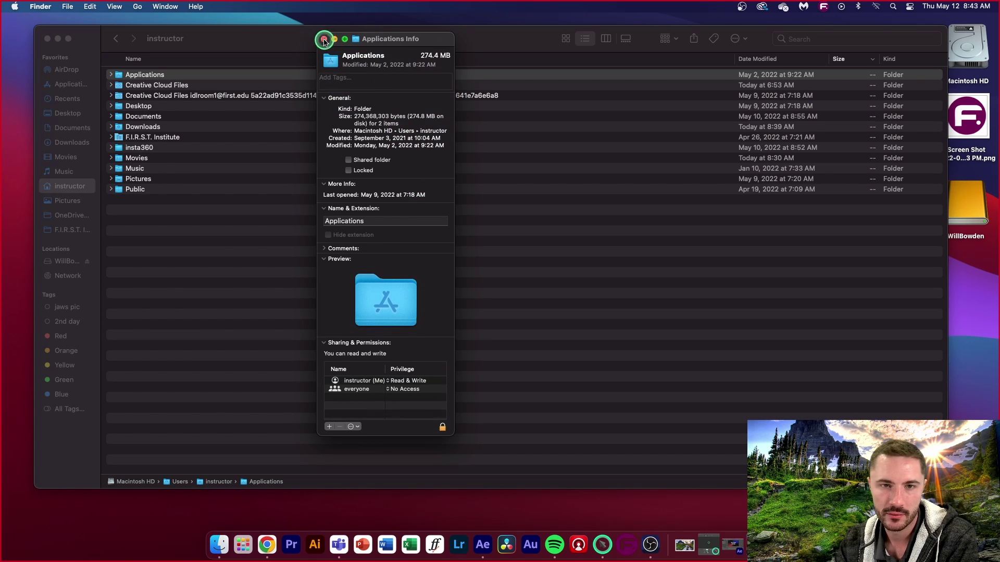
click(324, 39)
View the info of the main Applications folder on Macintosh HD to check its size, and close the info window
click(67, 86)
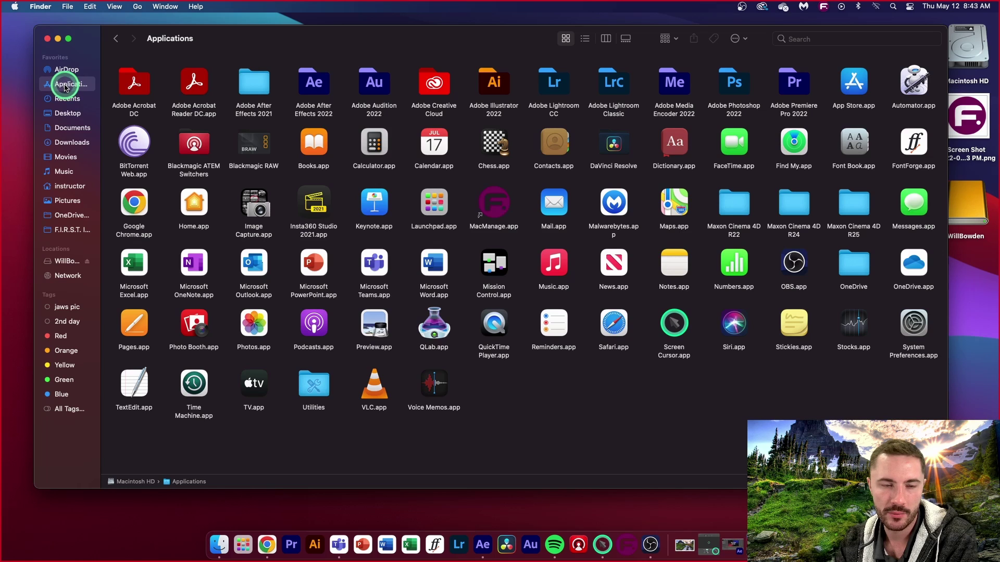
right_click(66, 87)
click(89, 138)
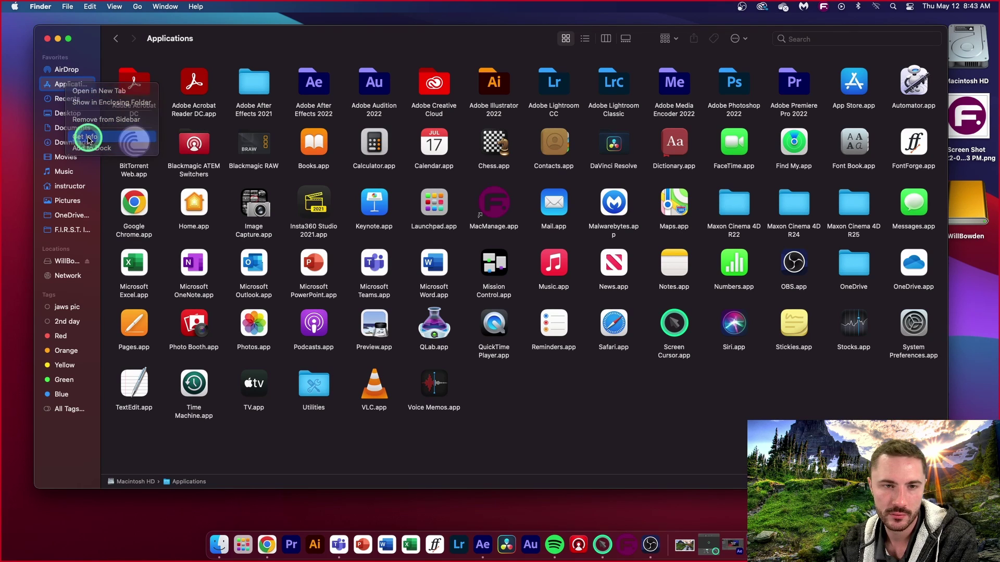
drag(94, 23, 430, 34)
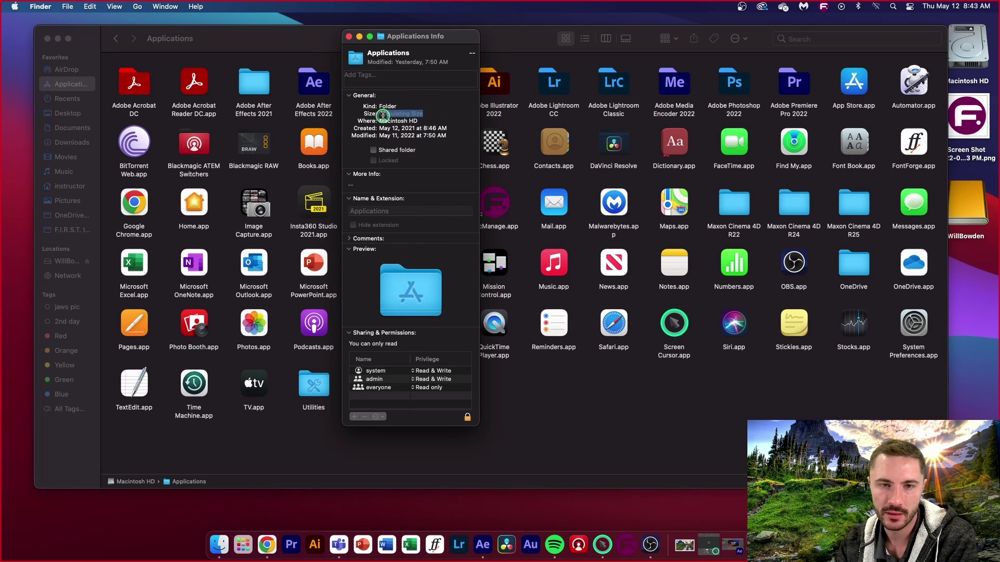
click(440, 110)
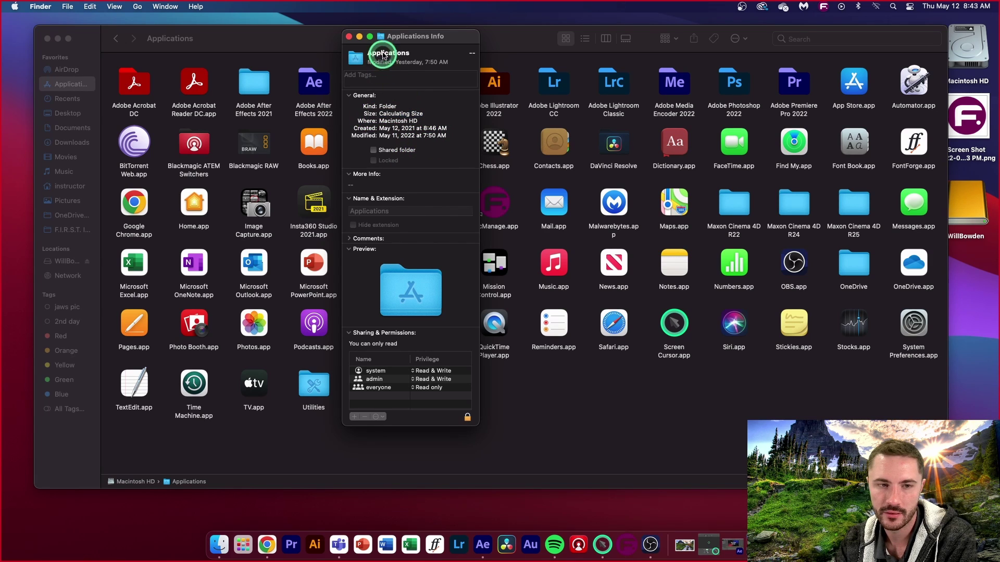
drag(388, 40, 162, 34)
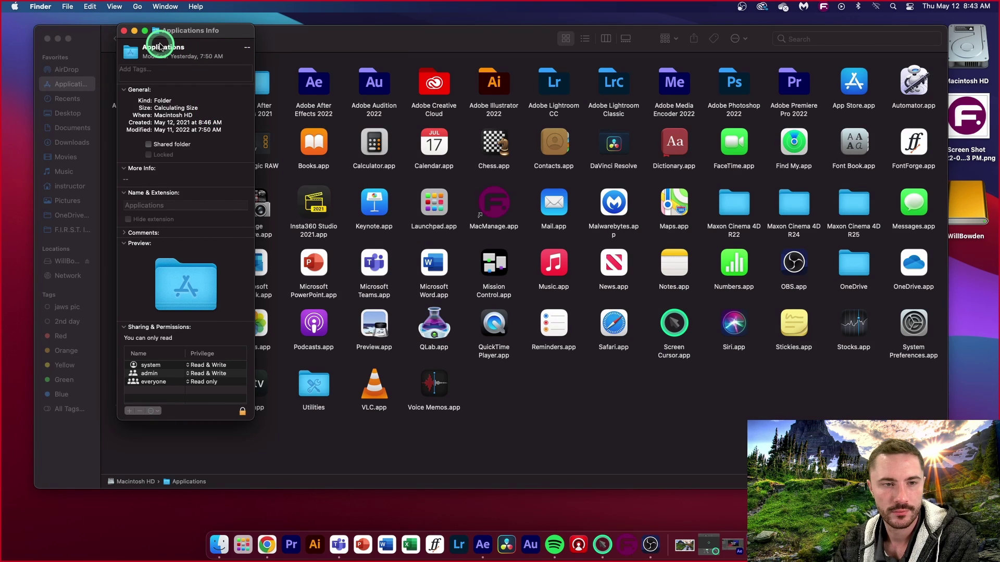
click(124, 30)
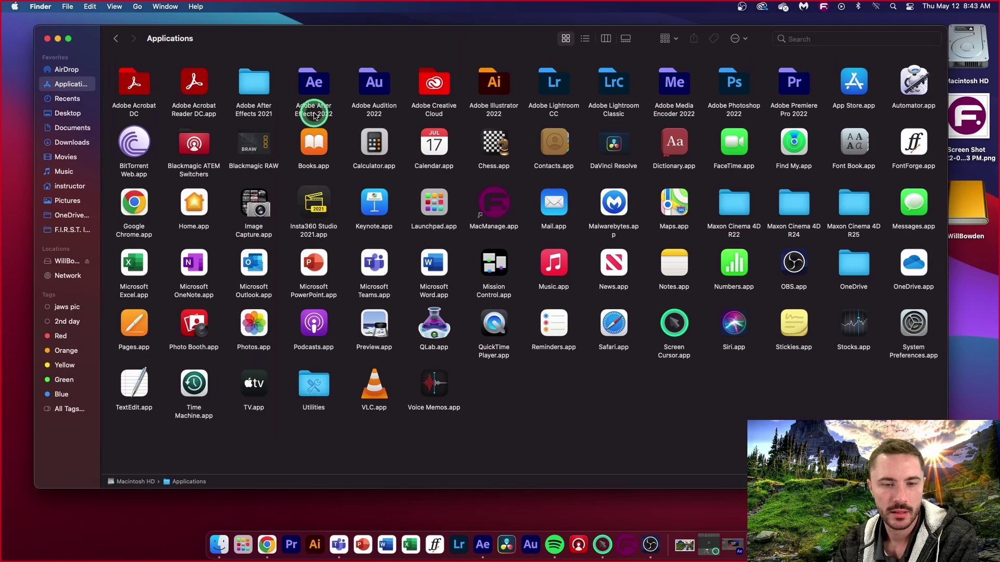
Browse the Documents, Desktop and Movies folders, and return to the instructor folder
click(55, 128)
click(67, 115)
click(69, 158)
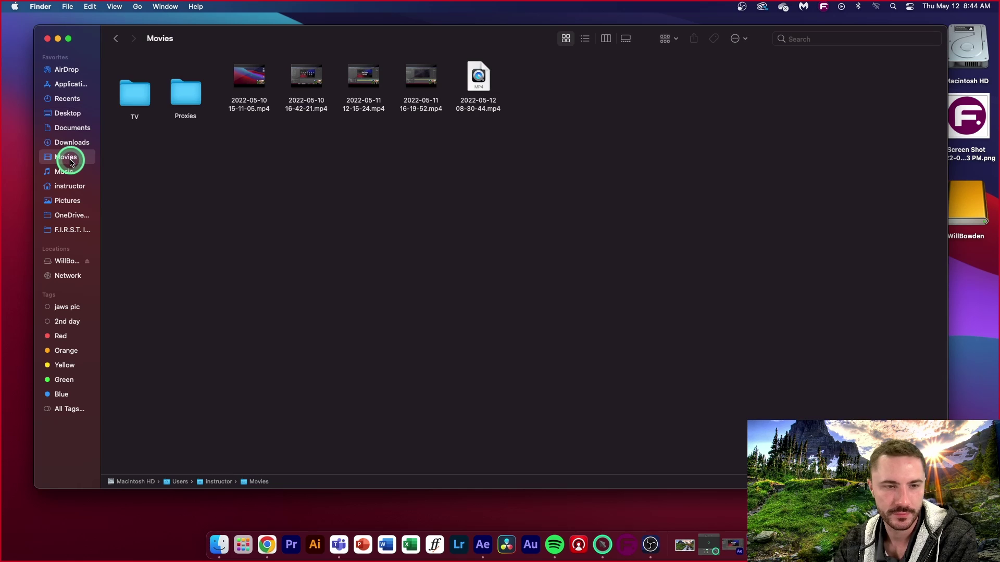
click(63, 188)
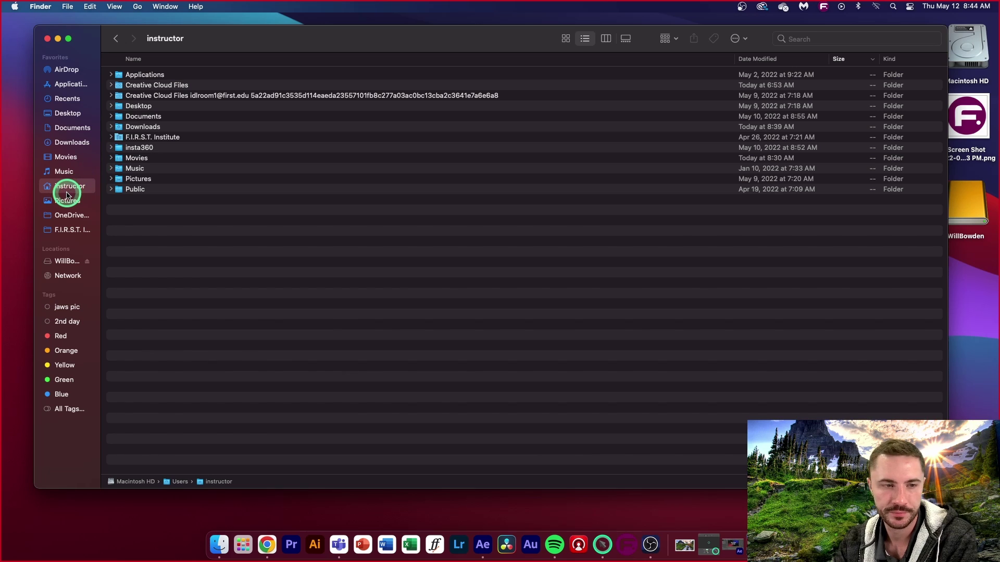
Compare the two Creative Cloud Files folder names, then view the plainly named folder's info for its size and close it
click(142, 85)
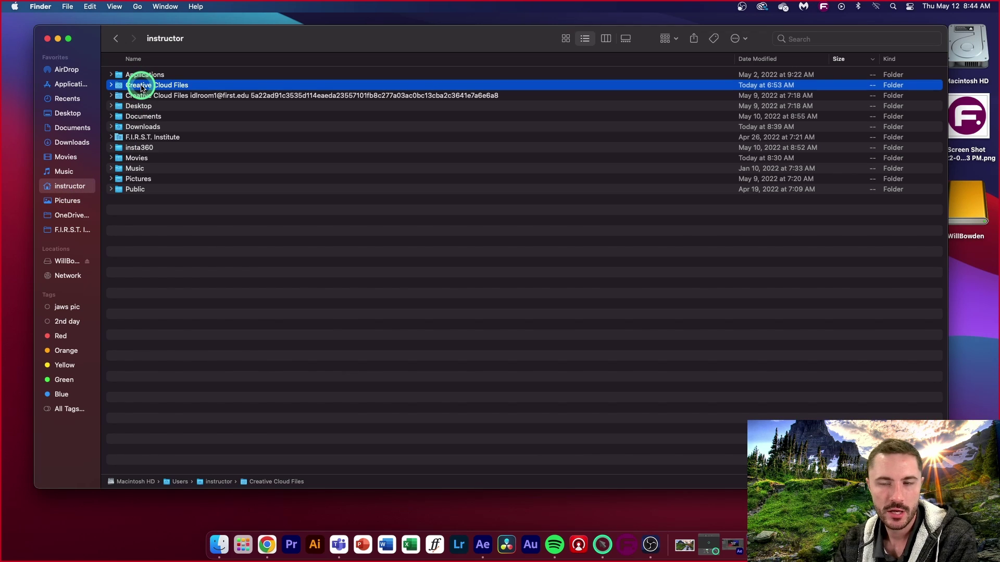
click(138, 96)
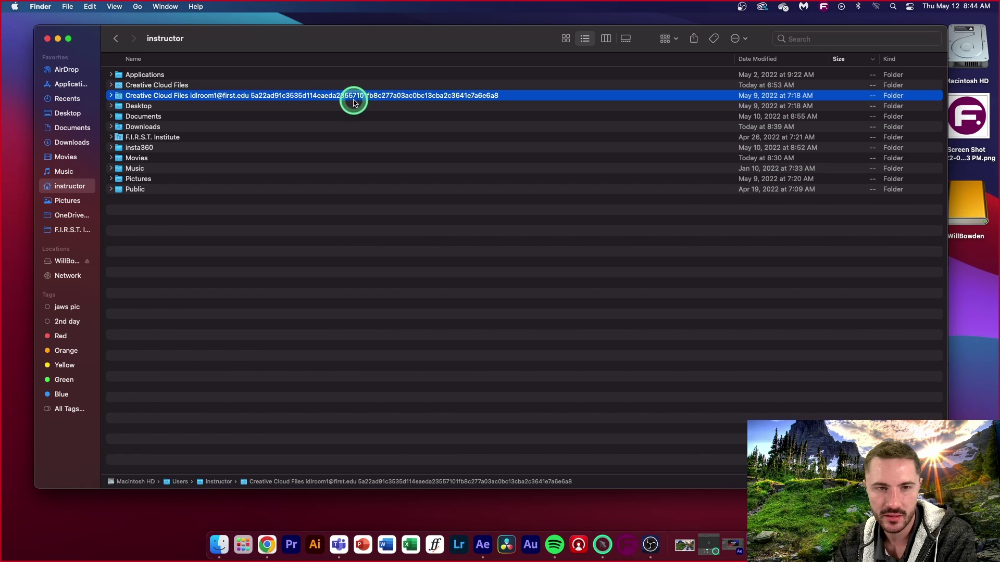
click(149, 89)
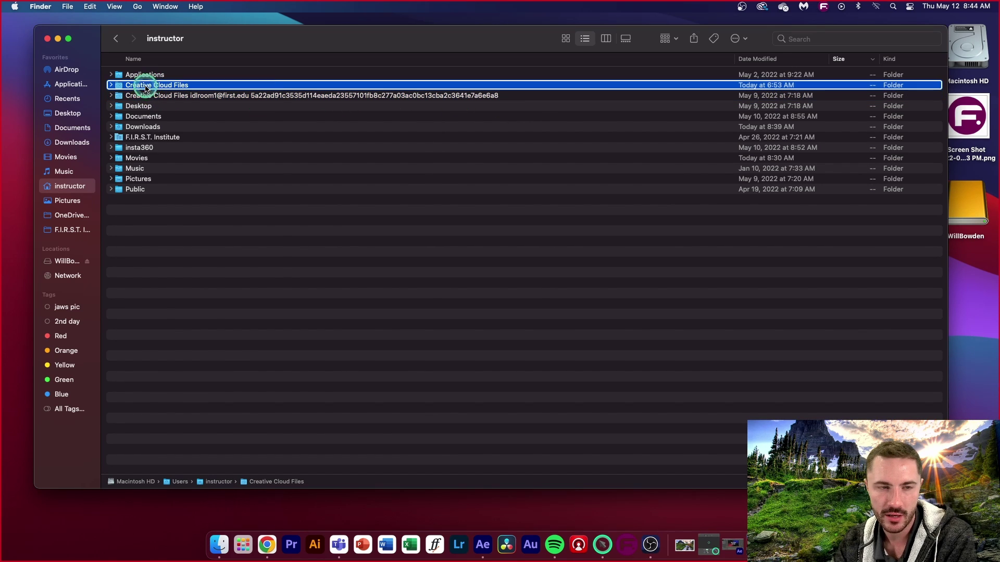
right_click(145, 88)
click(164, 127)
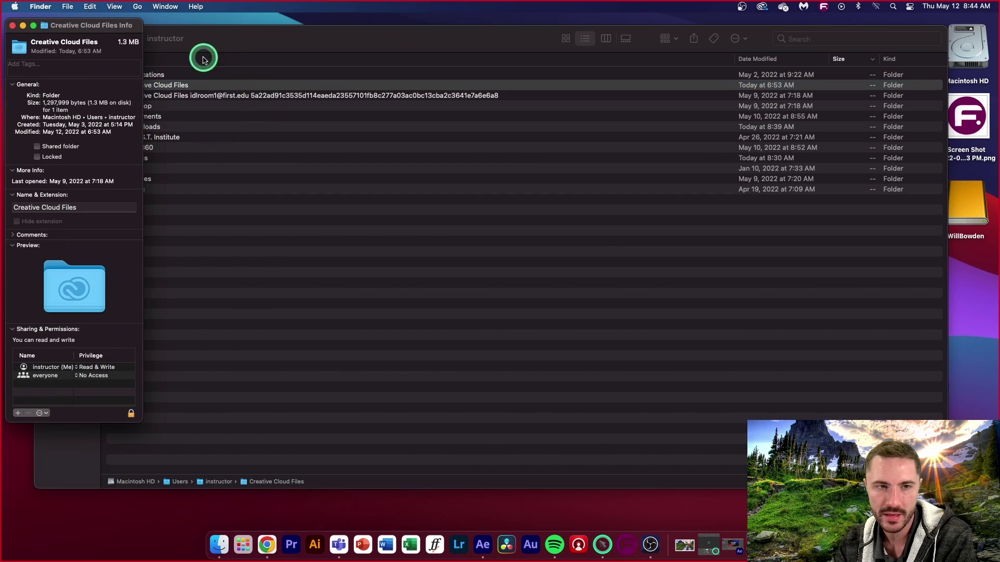
drag(102, 31, 406, 32)
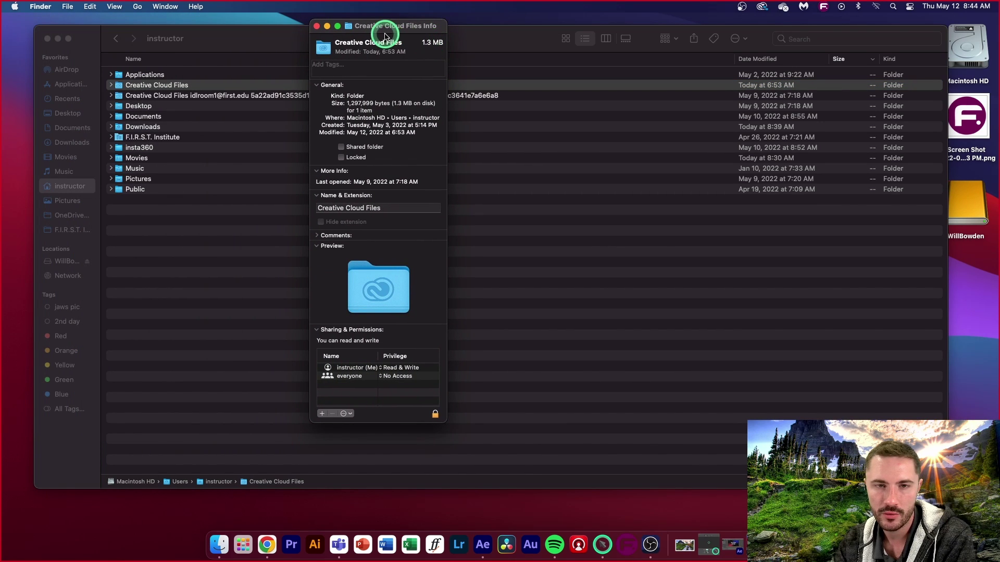
click(316, 25)
Check the size of the Creative Cloud Files folder with the account e-mail in its name, and close its info window
click(144, 97)
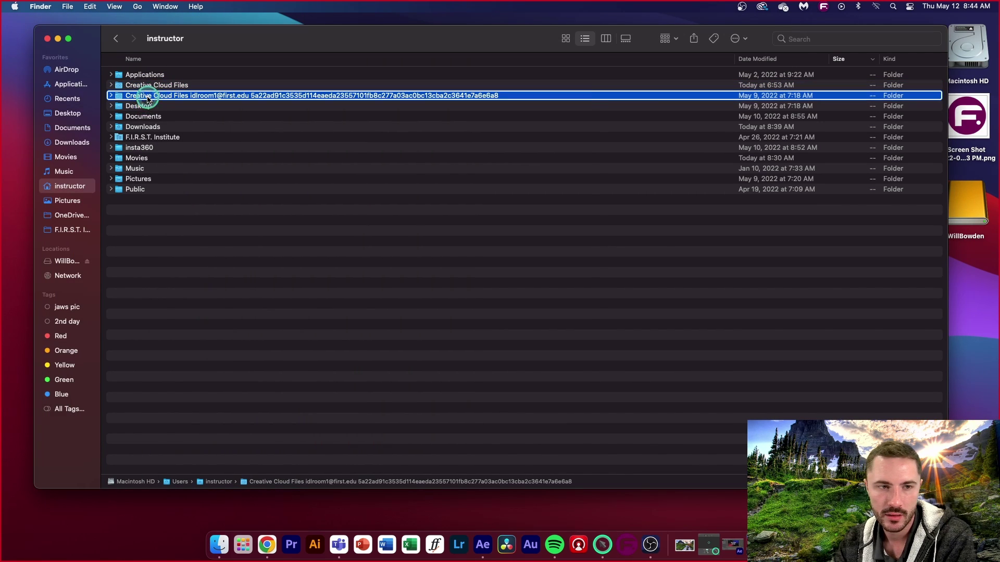
right_click(145, 99)
click(187, 138)
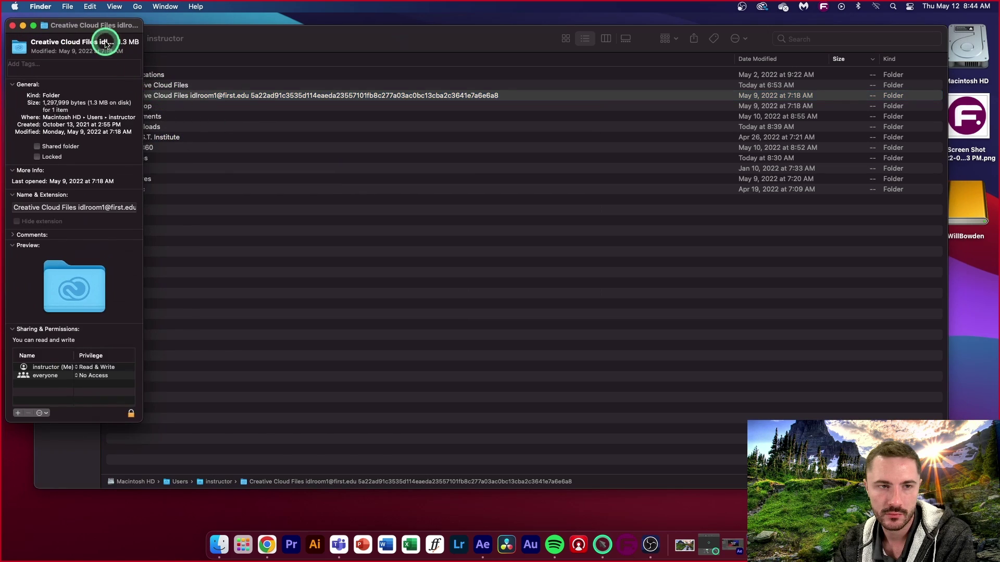
drag(102, 31, 356, 32)
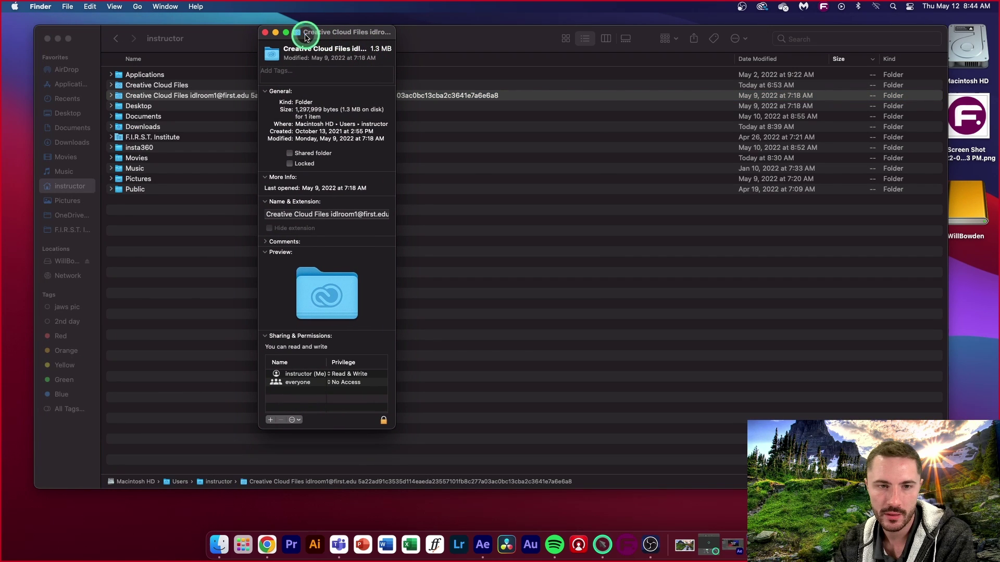
click(264, 32)
Look inside each of the two Creative Cloud Files folders, returning to the instructor folder after each one
click(175, 87)
double_click(175, 87)
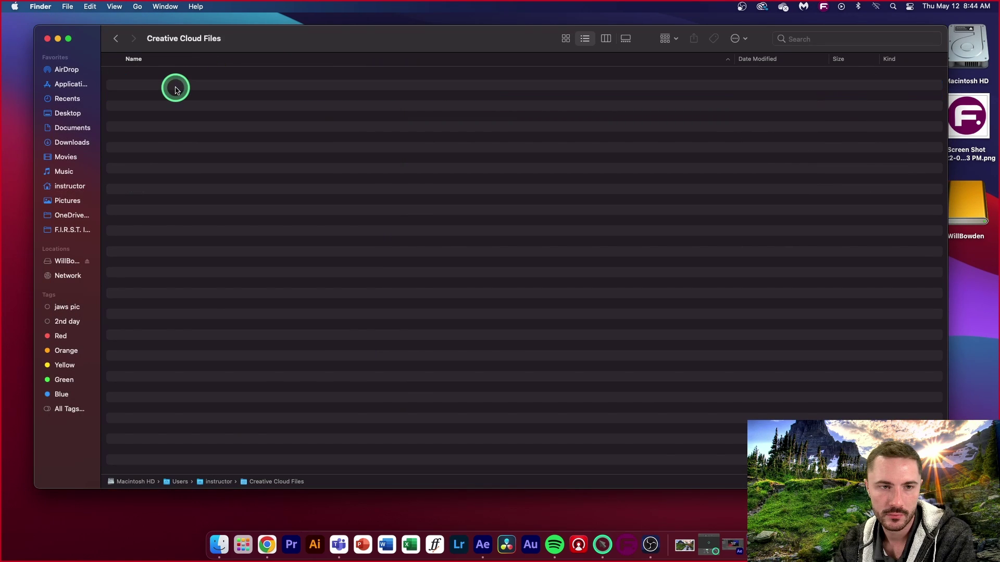
click(116, 38)
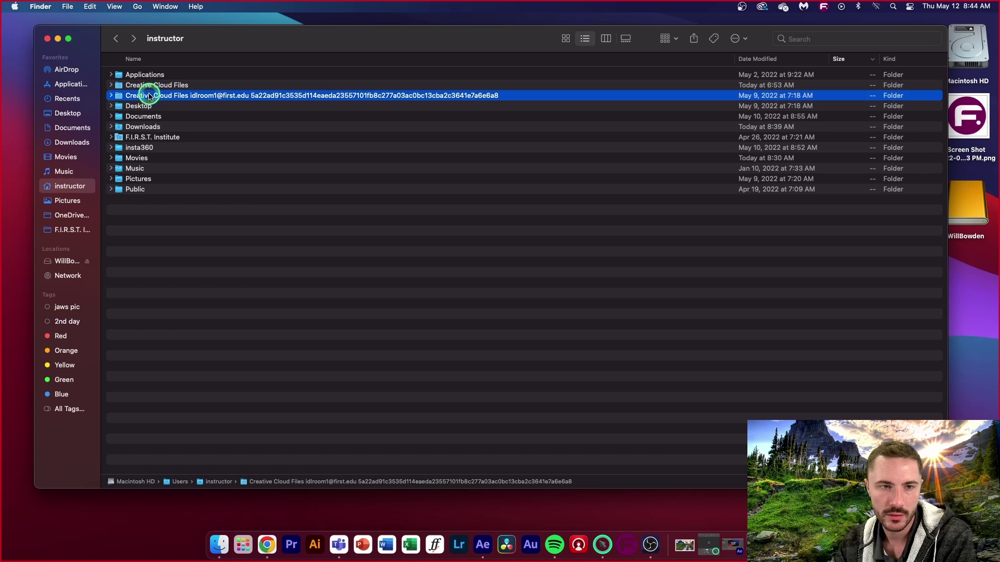
double_click(148, 95)
click(116, 38)
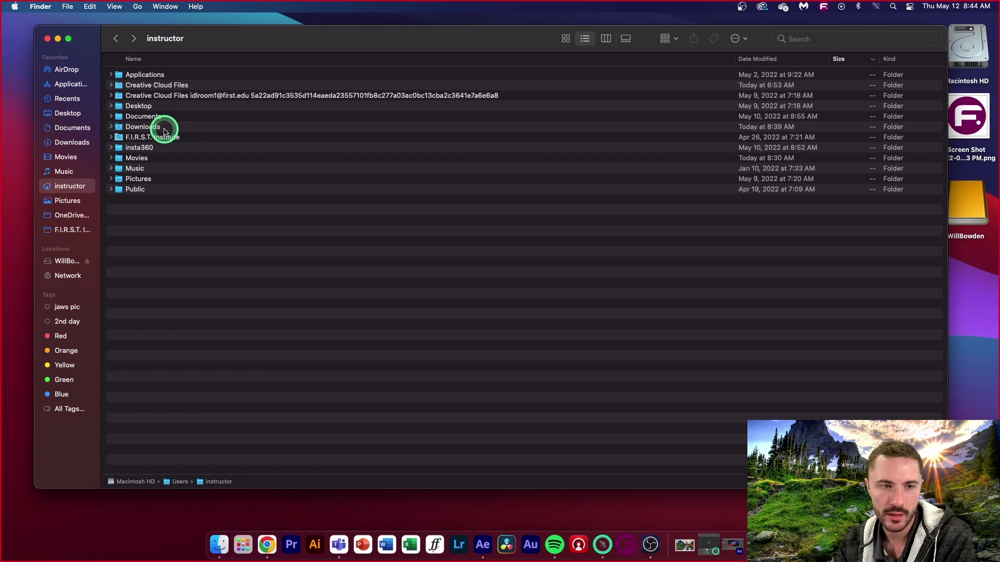
View the info of the Documents folder inside the instructor folder to check its size, and close it
click(151, 119)
right_click(151, 118)
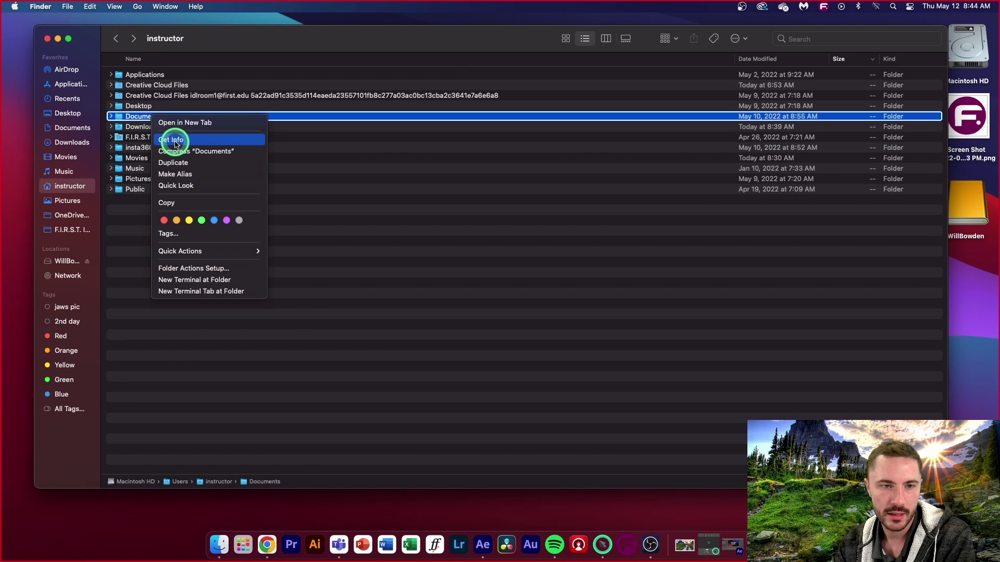
click(174, 144)
drag(96, 26, 224, 35)
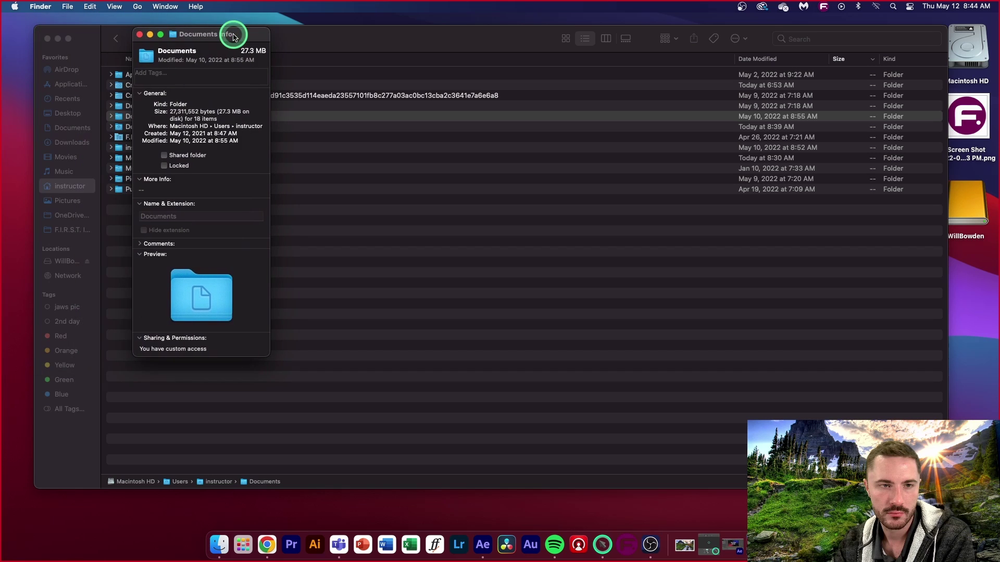
click(140, 35)
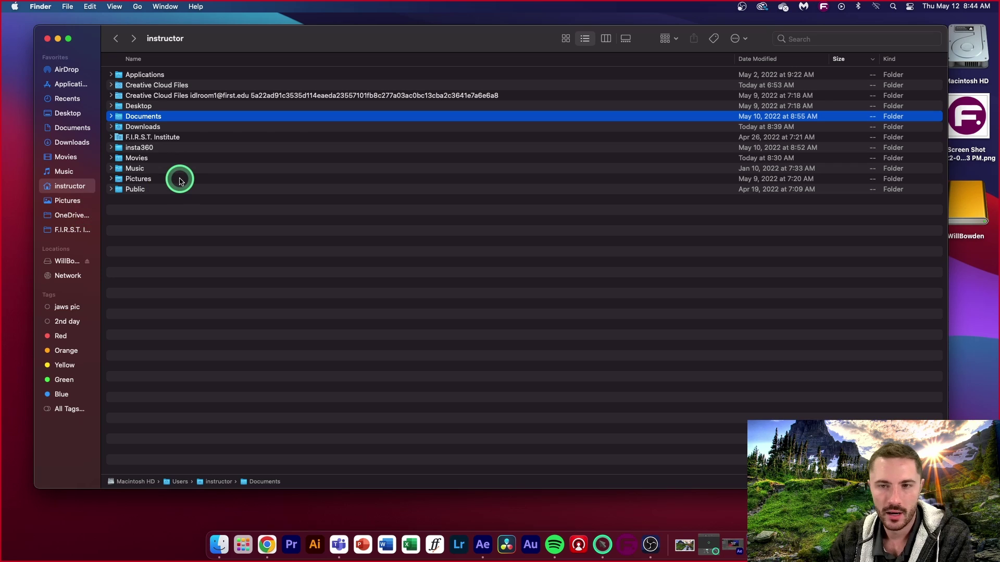
Bring up the info of the plainly named Creative Cloud Files folder once more and close it
click(161, 85)
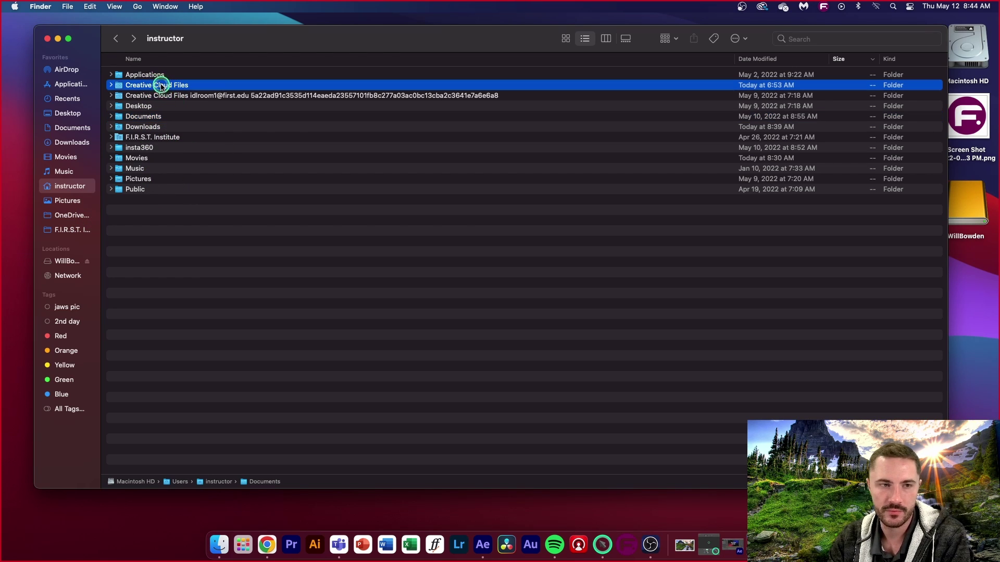
right_click(152, 85)
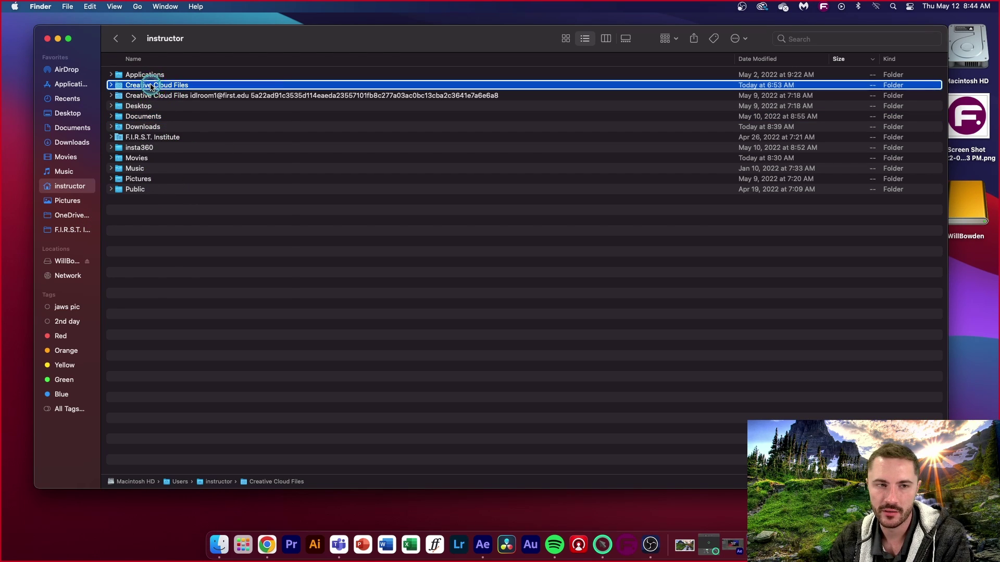
click(170, 123)
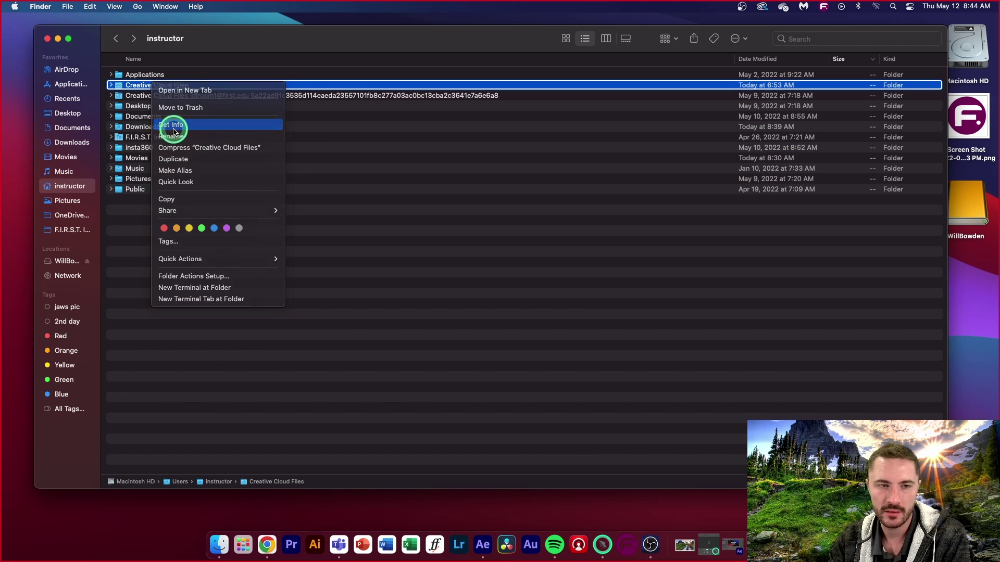
click(13, 26)
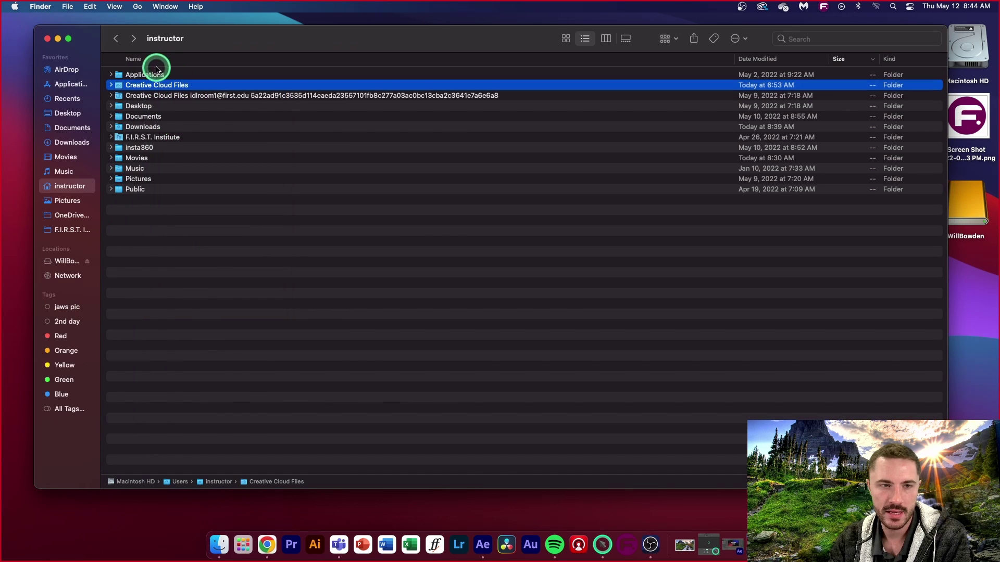
Open the plainly named Creative Cloud Files folder again to view its contents, and go back to the instructor folder
click(150, 95)
double_click(151, 85)
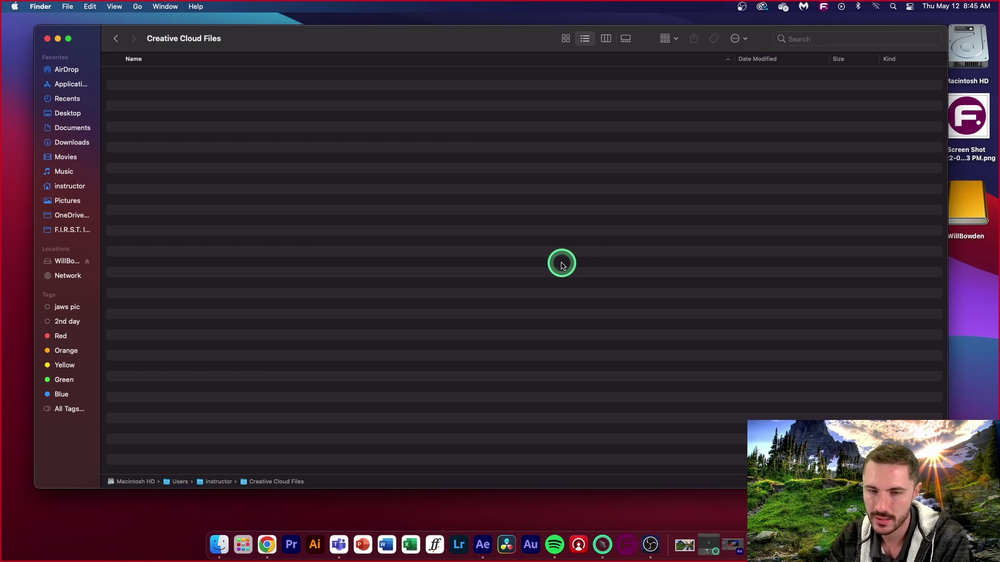
click(119, 40)
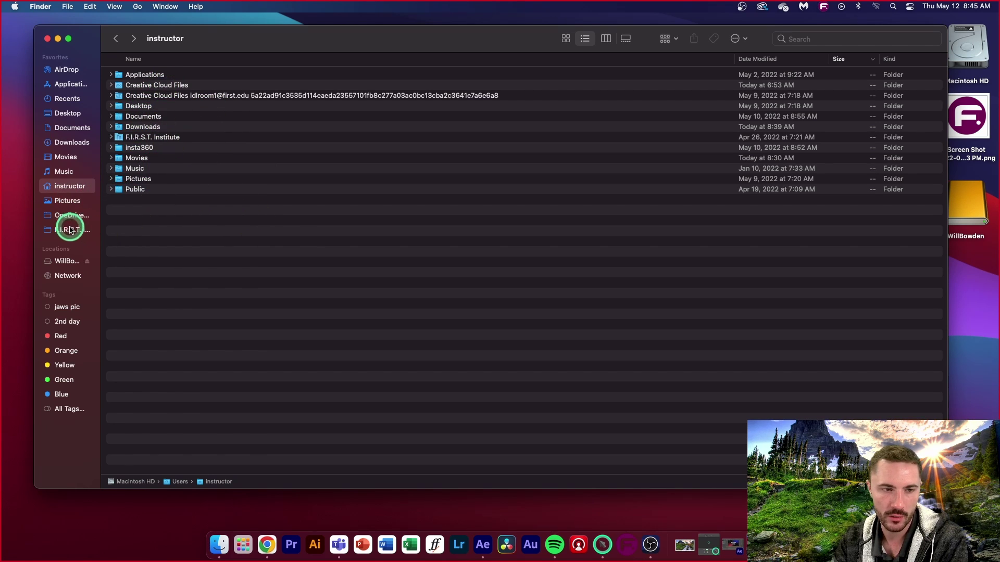
Look through the Pictures, Documents, Recents, Applications, AirDrop, Desktop and Downloads locations in Finder, and close the window
click(67, 201)
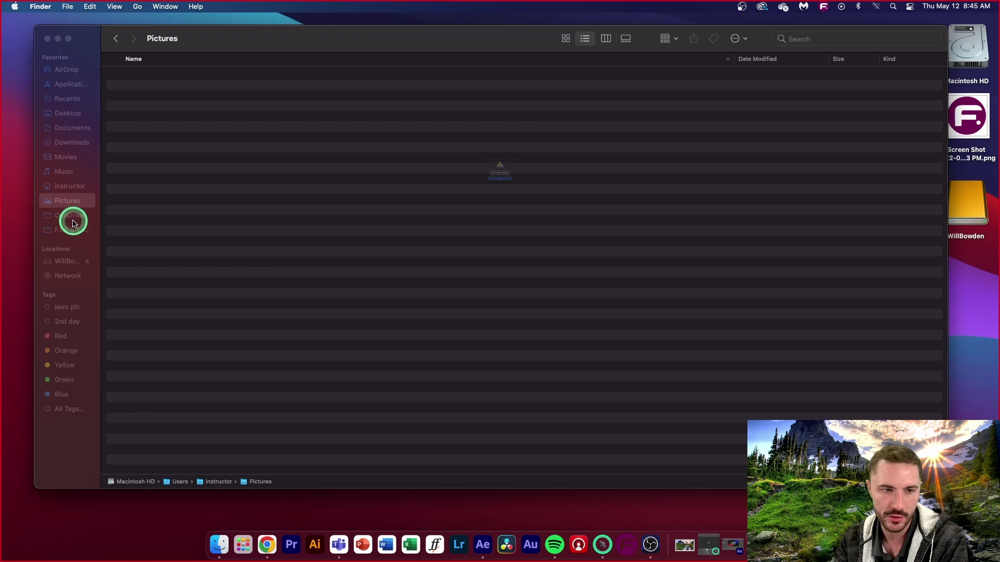
click(481, 205)
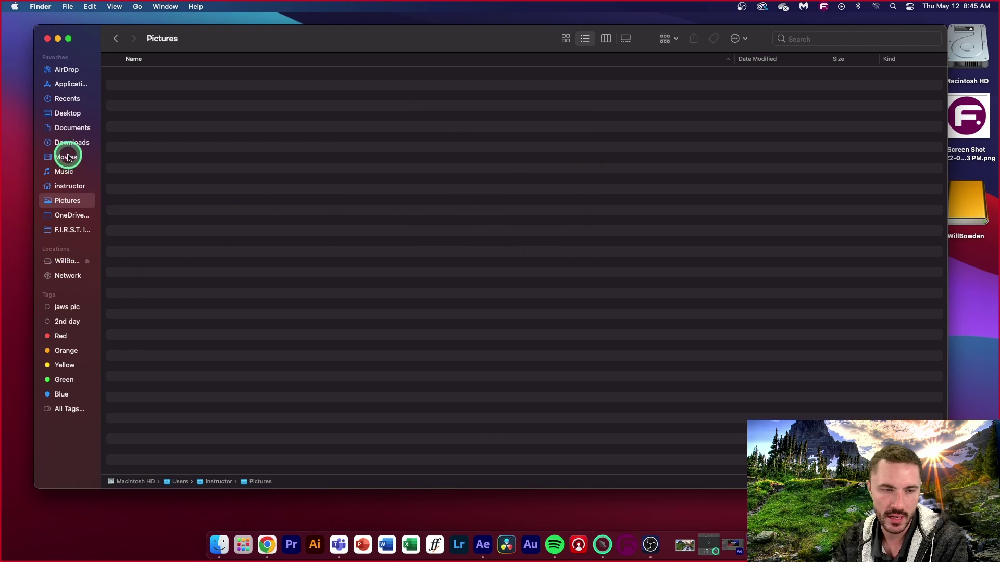
click(67, 127)
click(67, 99)
click(68, 84)
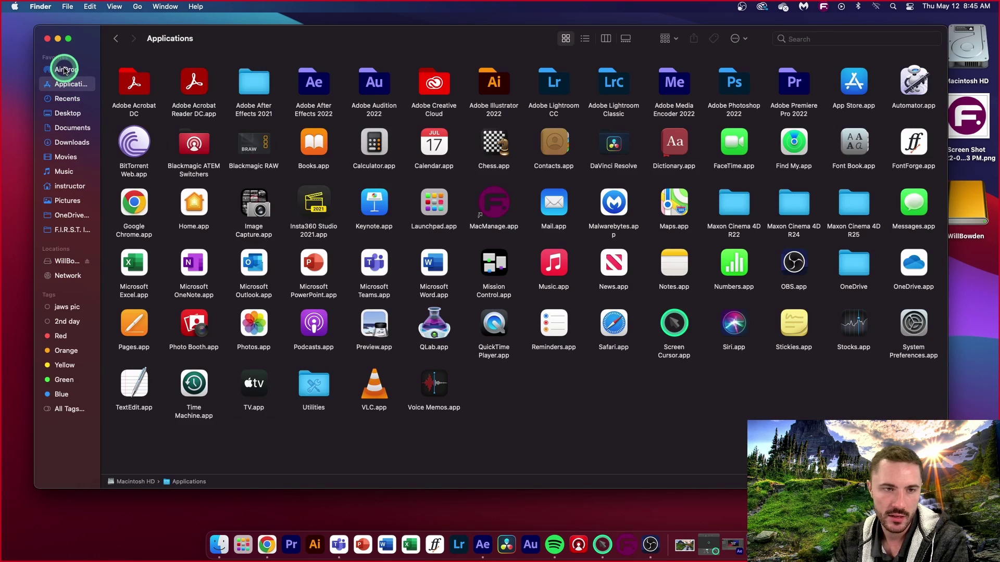
click(64, 69)
click(67, 99)
click(68, 84)
click(66, 113)
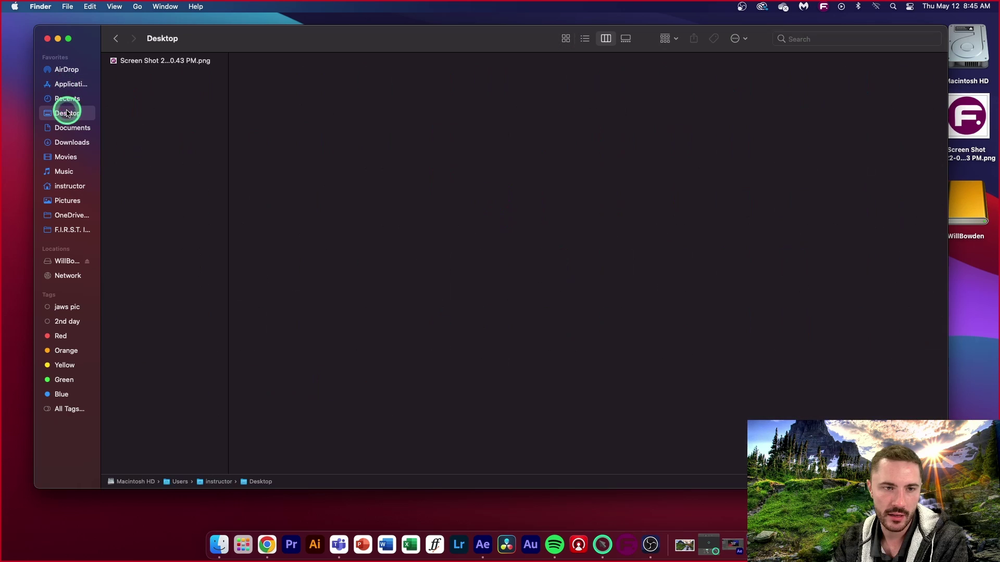
click(67, 127)
click(66, 142)
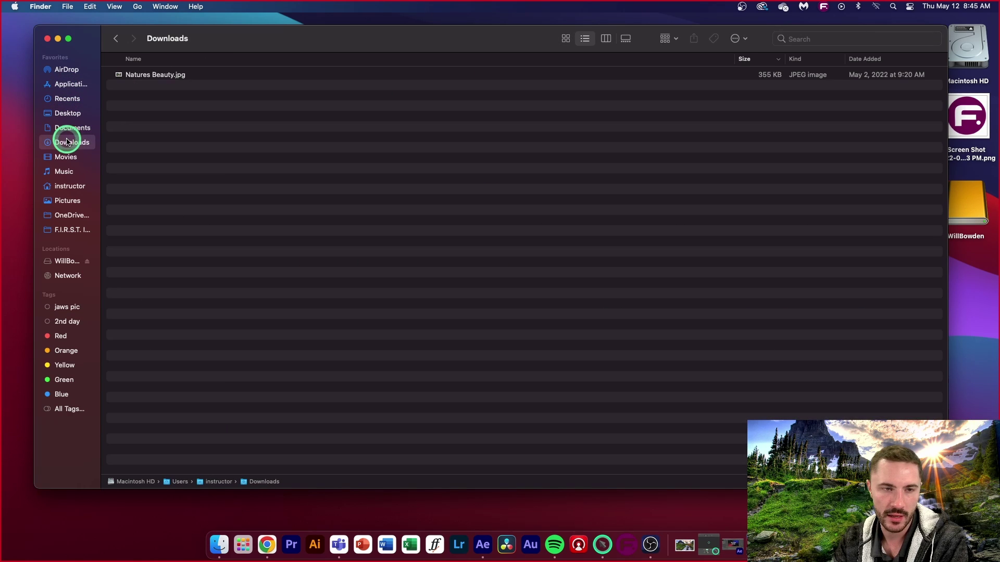
click(48, 39)
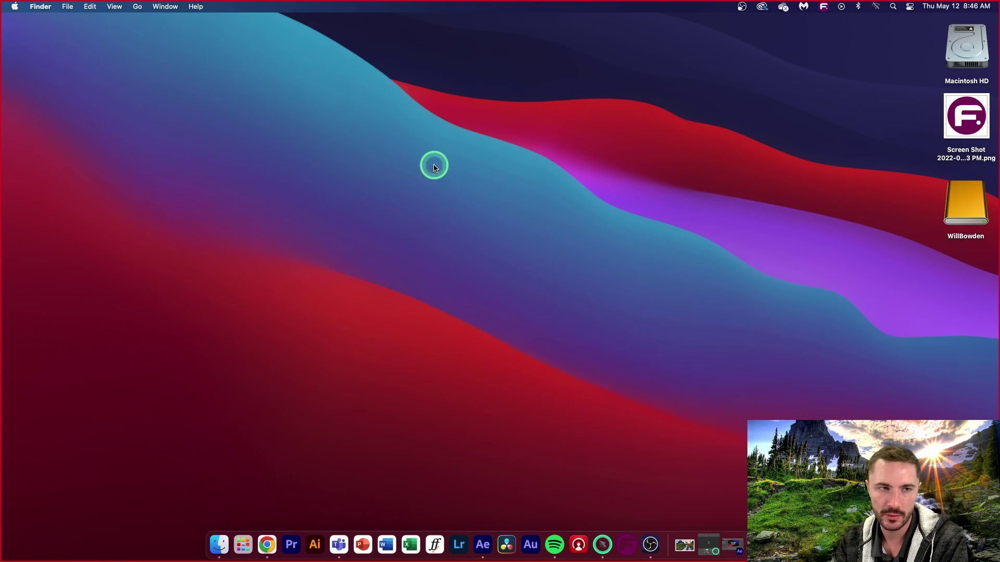
Bring up the storage overview of this Mac, move its window to a corner of the desktop, and inspect the Macintosh HD usage breakdown
click(15, 7)
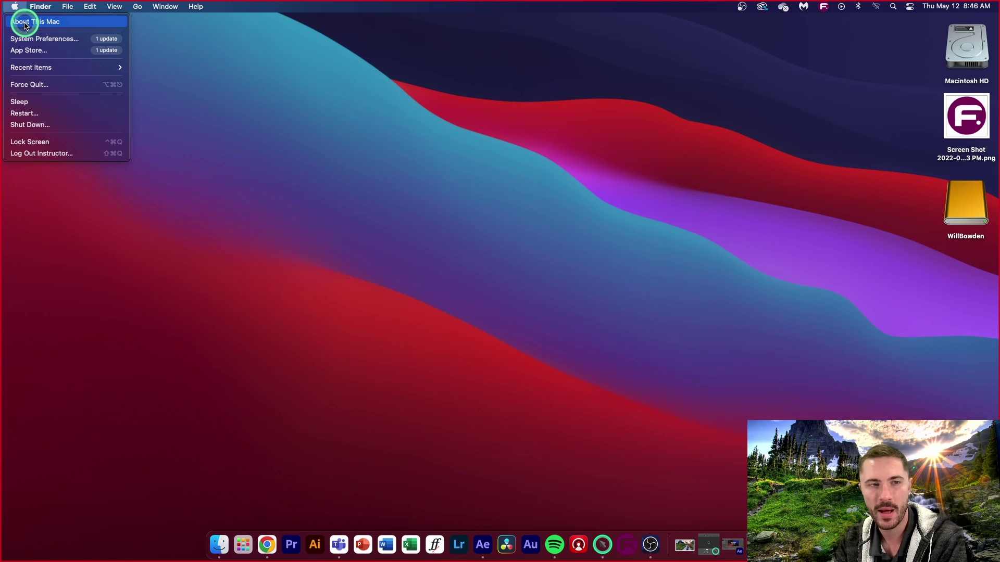
click(27, 23)
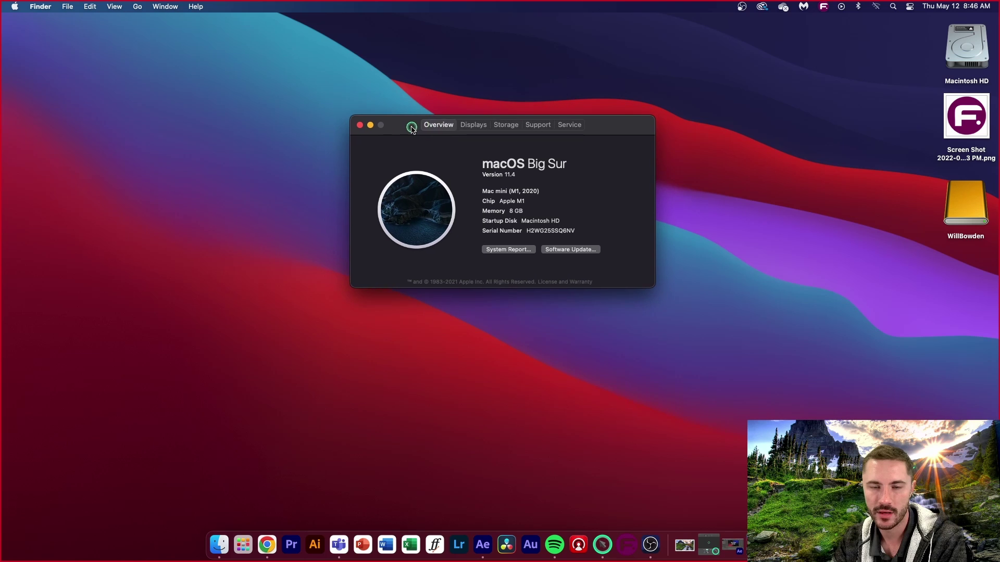
click(507, 125)
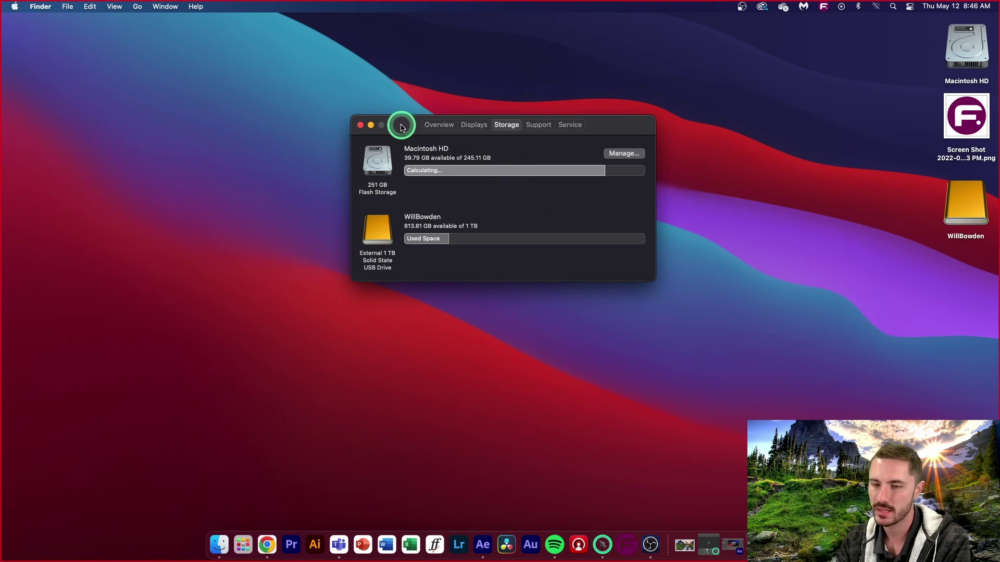
drag(397, 128, 59, 26)
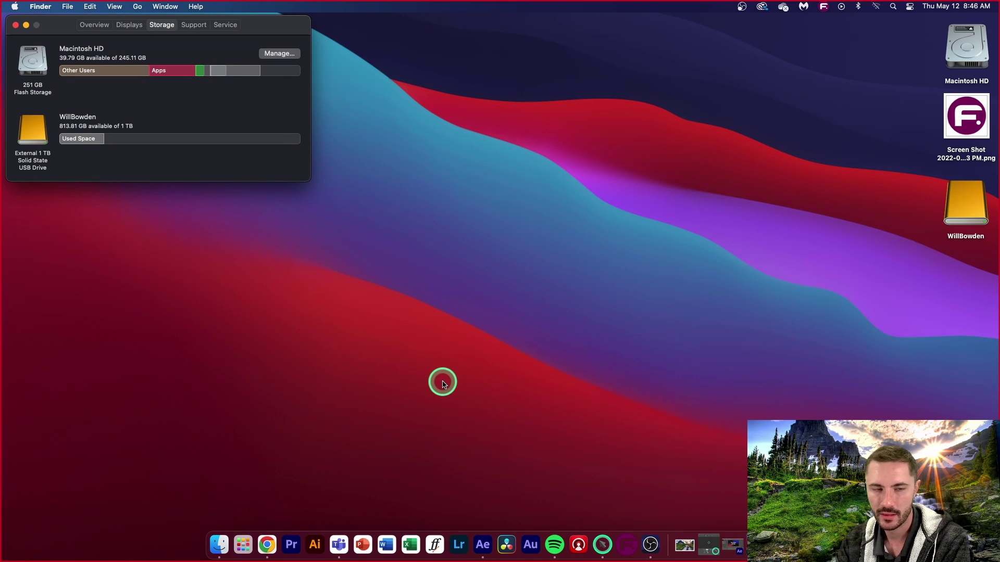
click(323, 281)
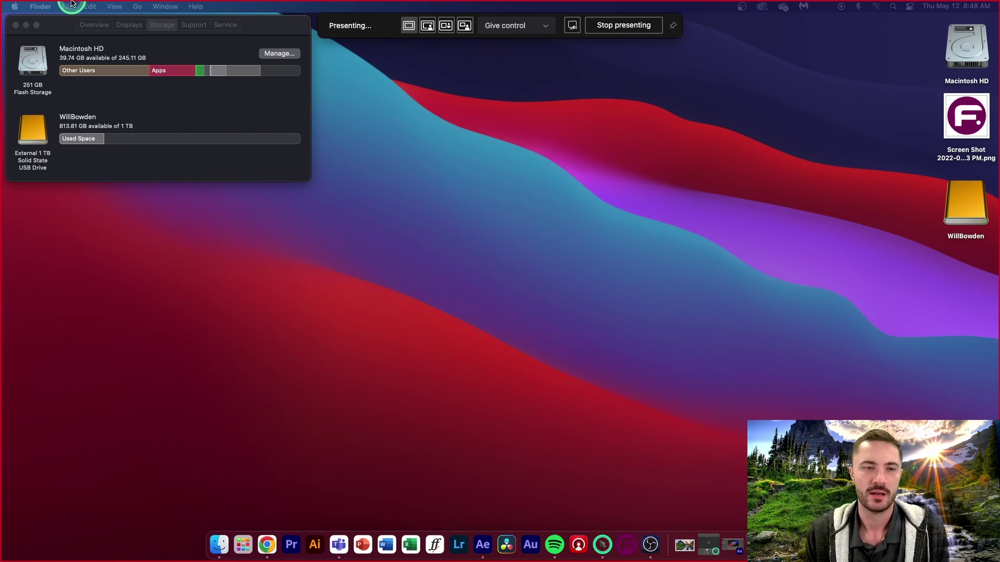
drag(68, 31, 66, 32)
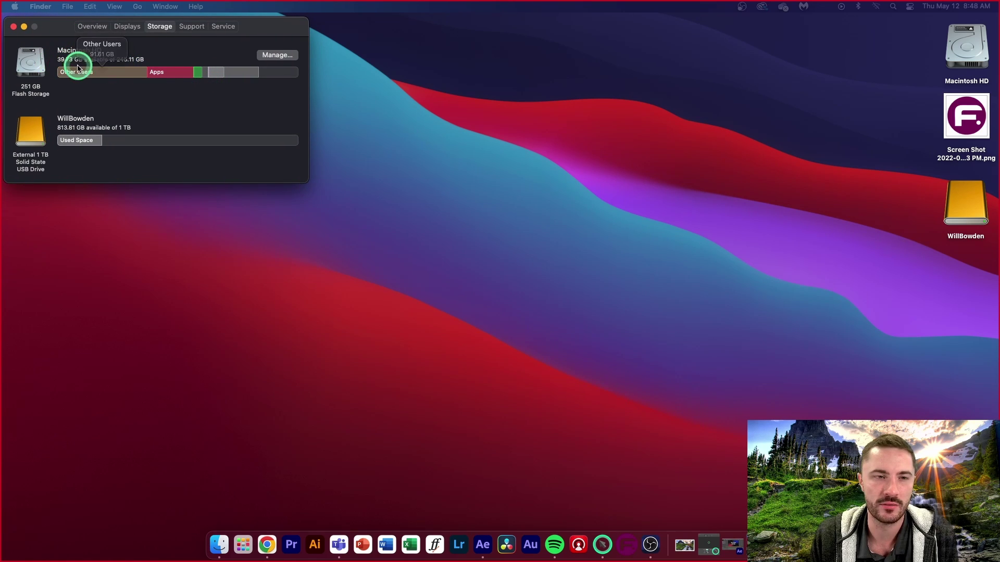
mouse_move(279, 71)
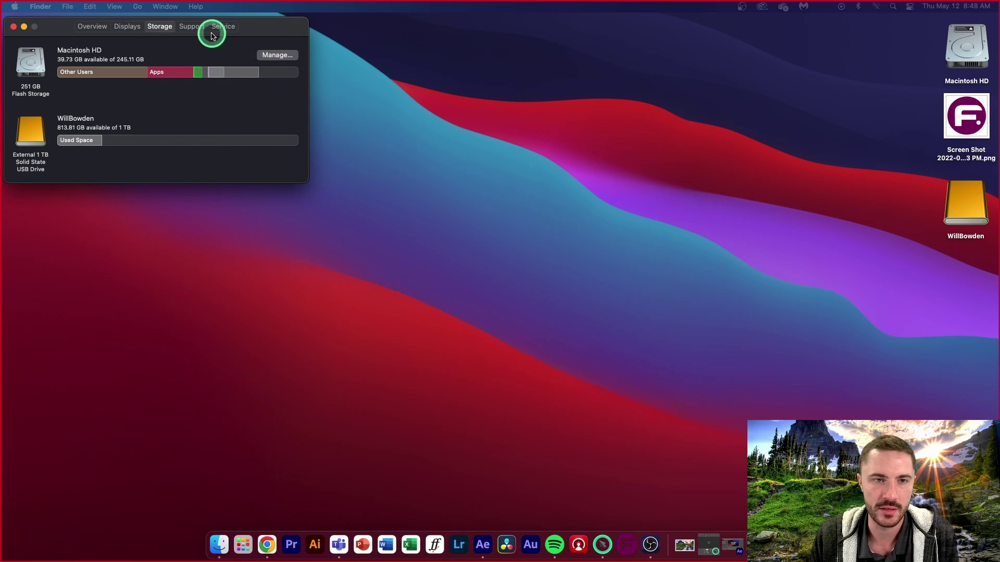
Open storage management for Macintosh HD and review the items listed under Trash, Documents and Applications
click(275, 56)
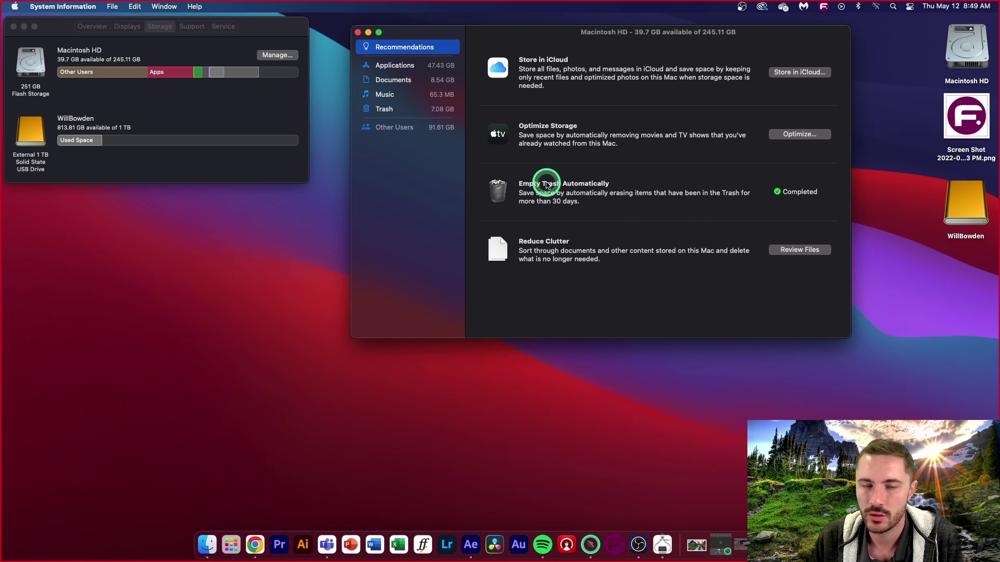
click(429, 114)
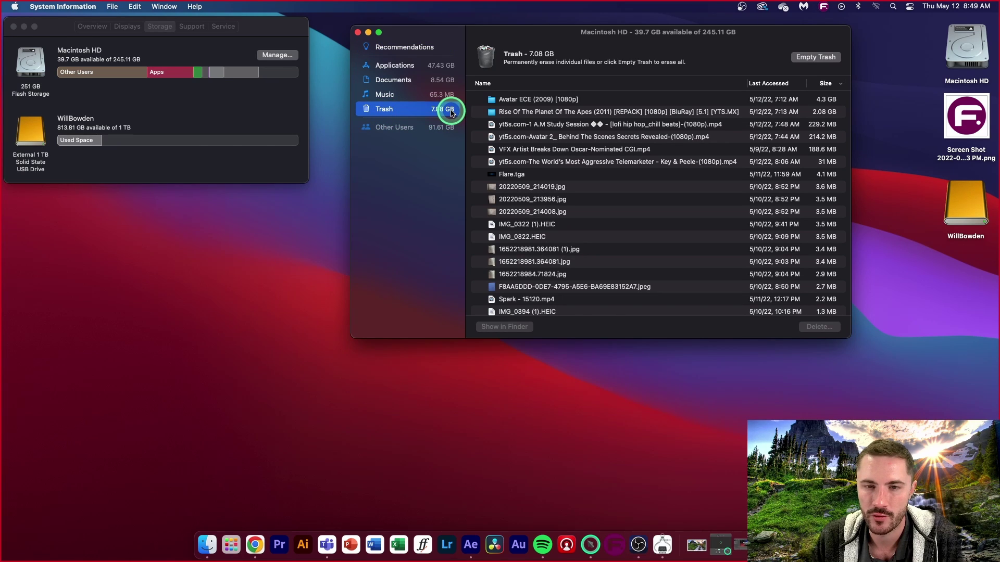
click(439, 82)
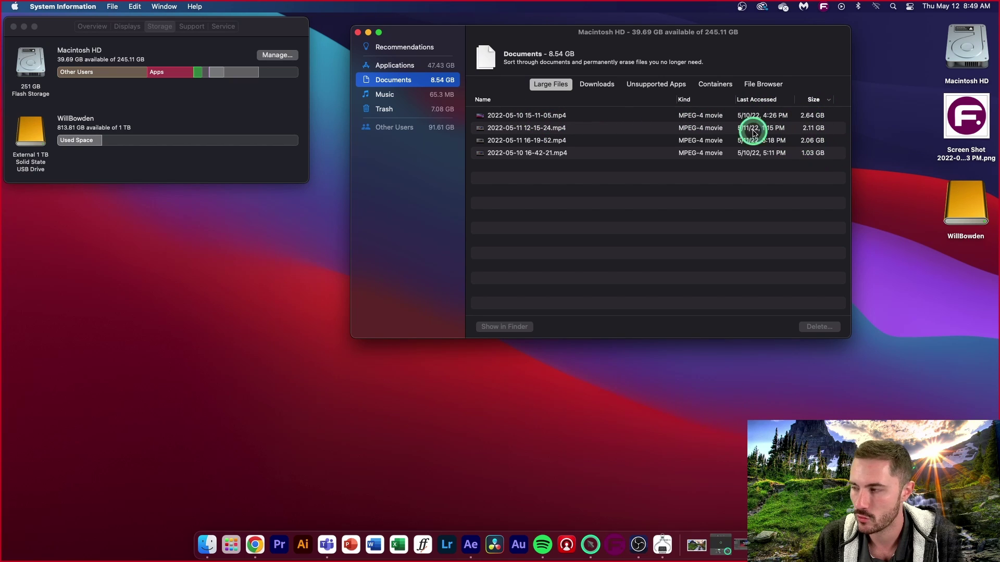
click(387, 70)
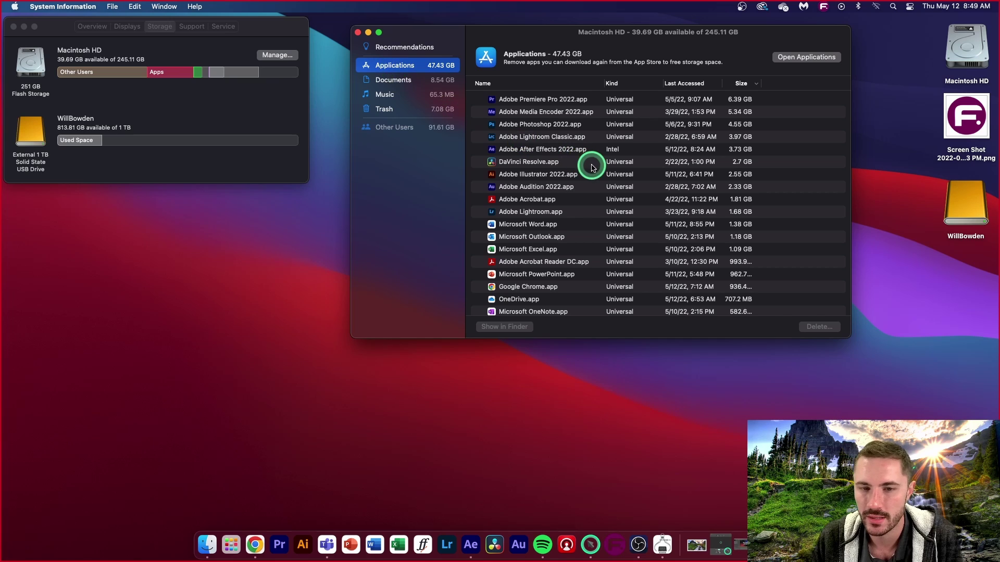
scroll(591, 169, down, 15)
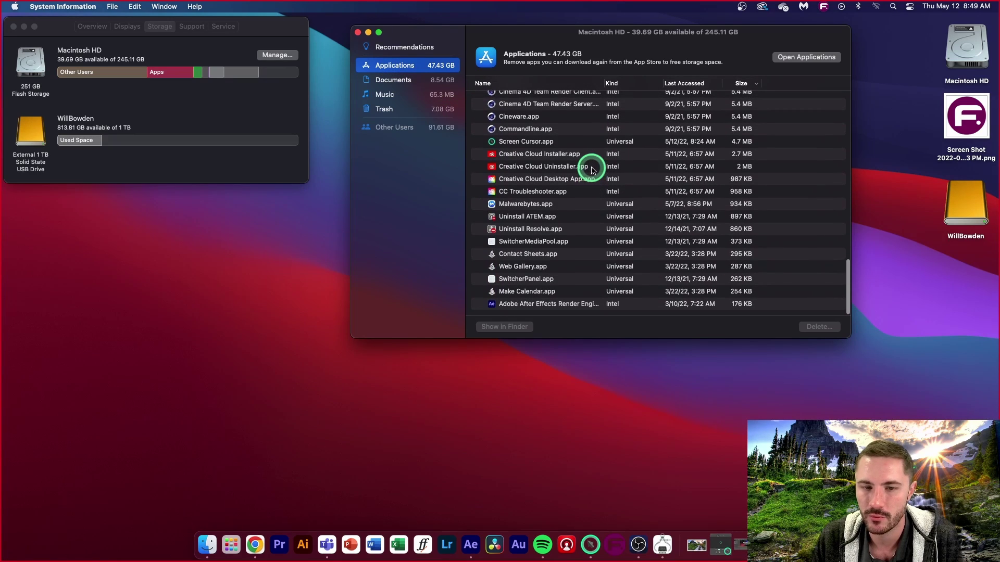
scroll(591, 169, up, 15)
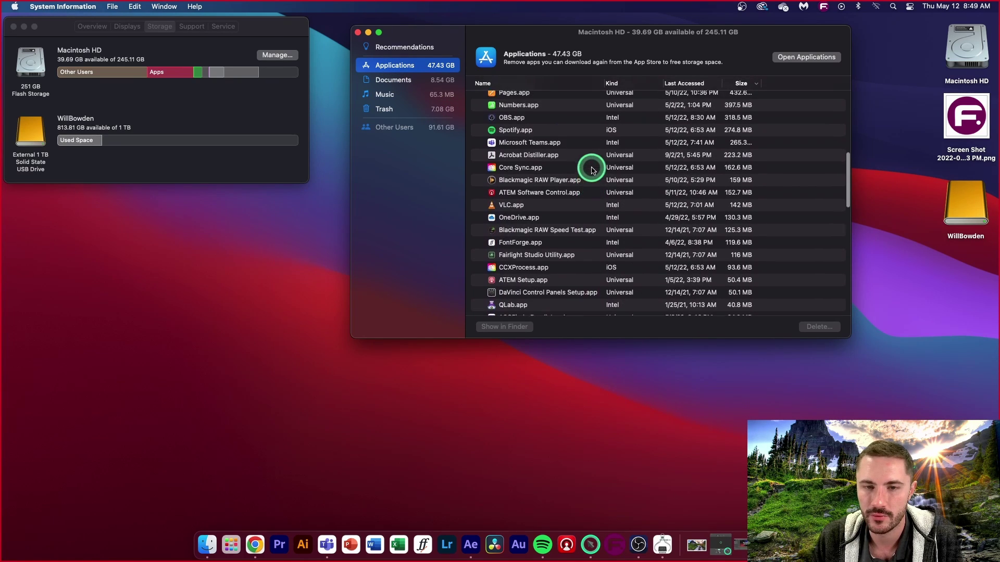
Check Trash and the storage recommendations, including Empty Trash Automatically, and close the storage management window
click(417, 109)
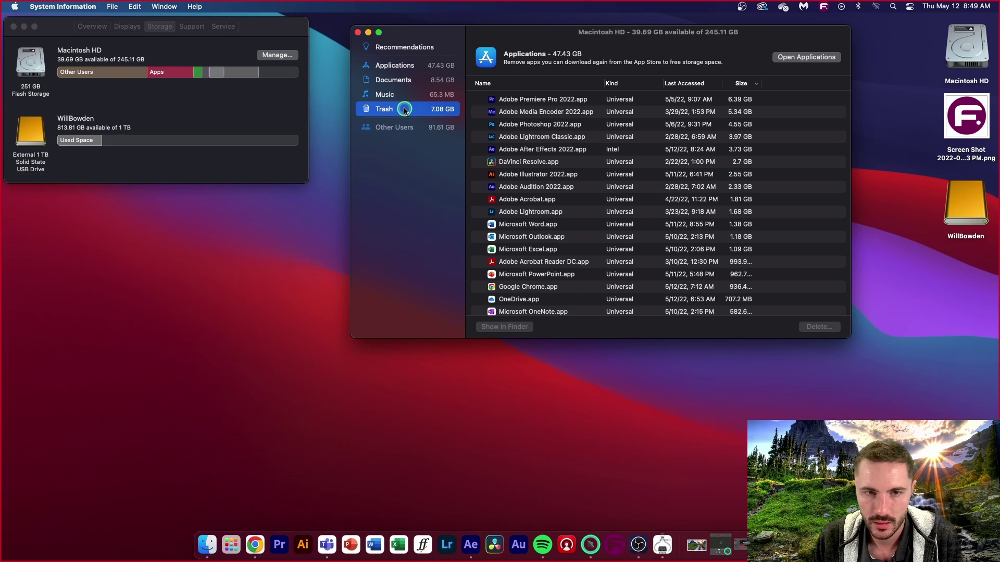
click(393, 50)
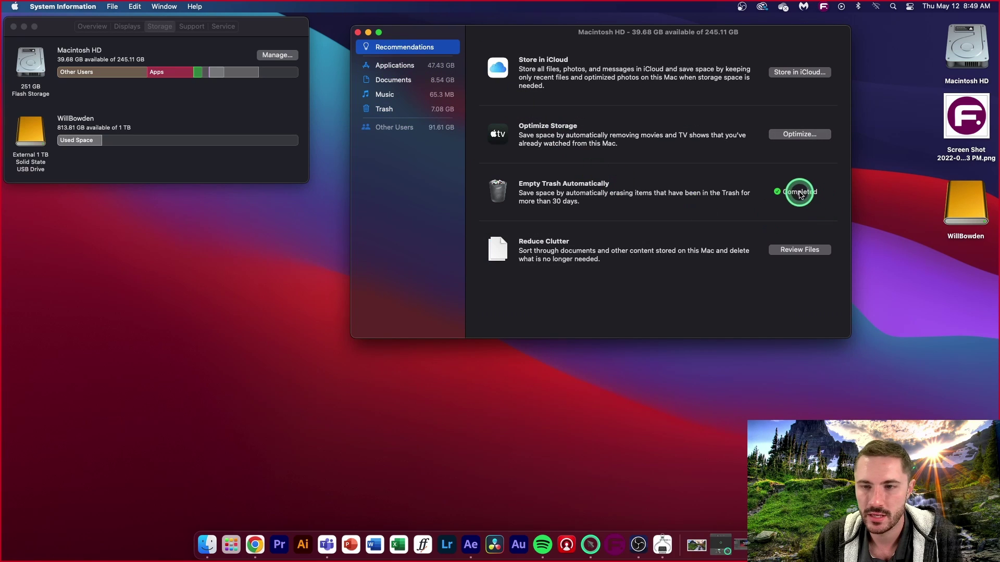
click(799, 192)
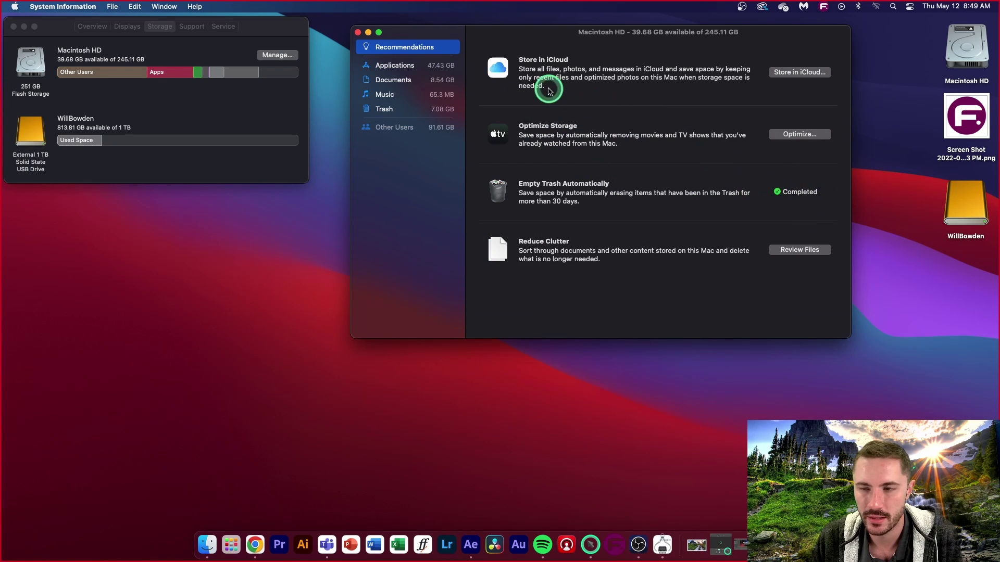
click(358, 32)
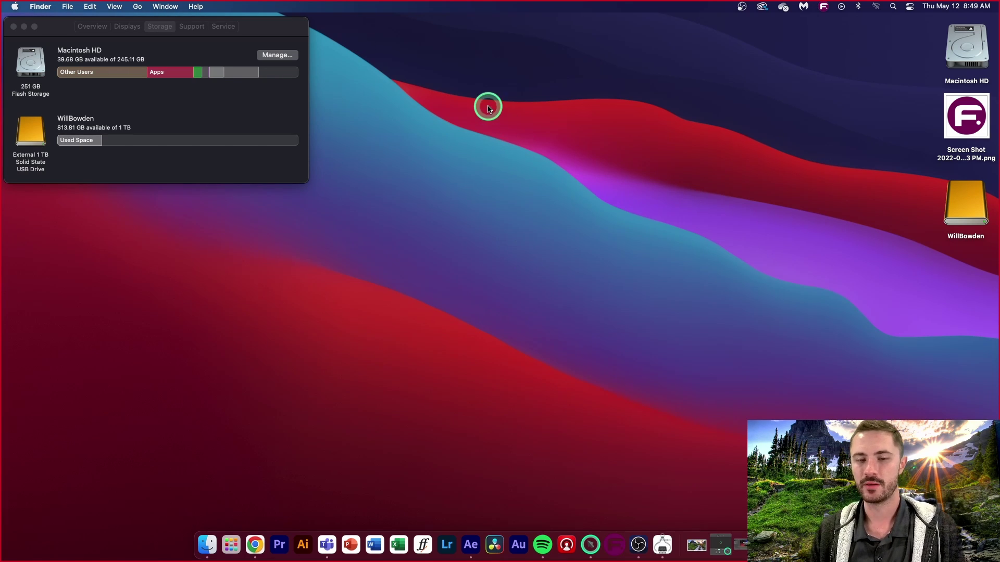
Open and close a Finder window, move the storage overview beside the desktop drive icons, and make Finder active
click(207, 547)
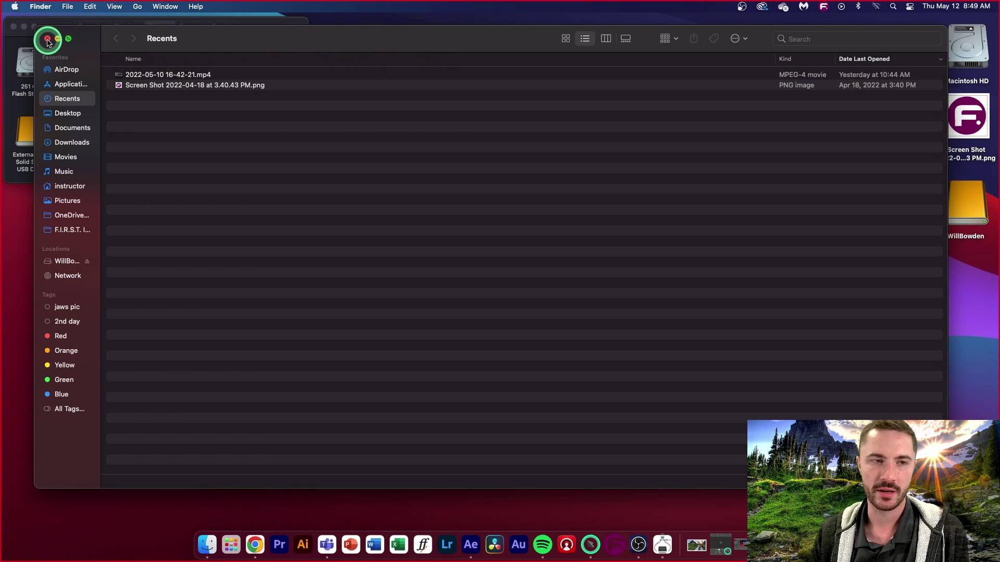
click(47, 39)
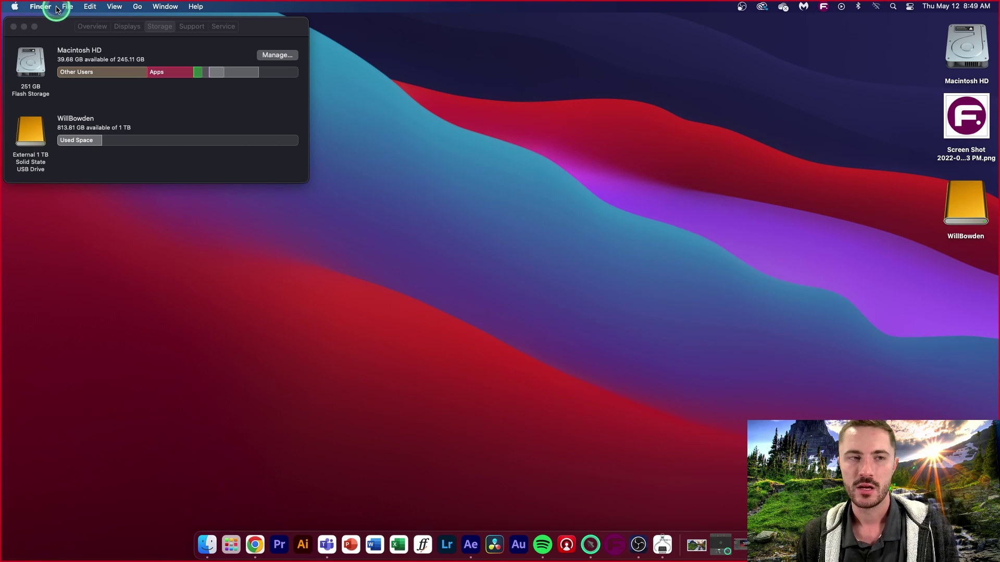
drag(67, 26, 663, 30)
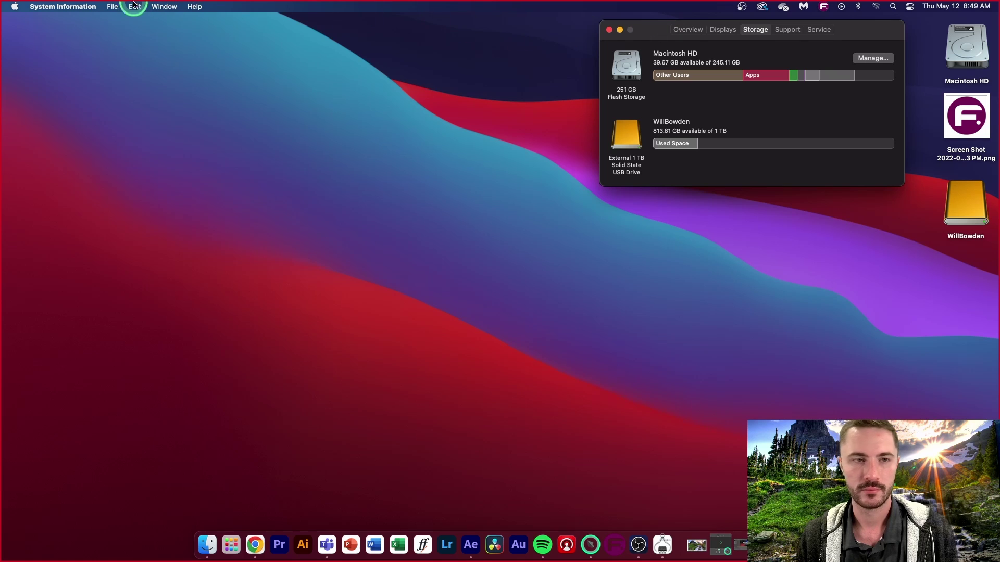
click(127, 78)
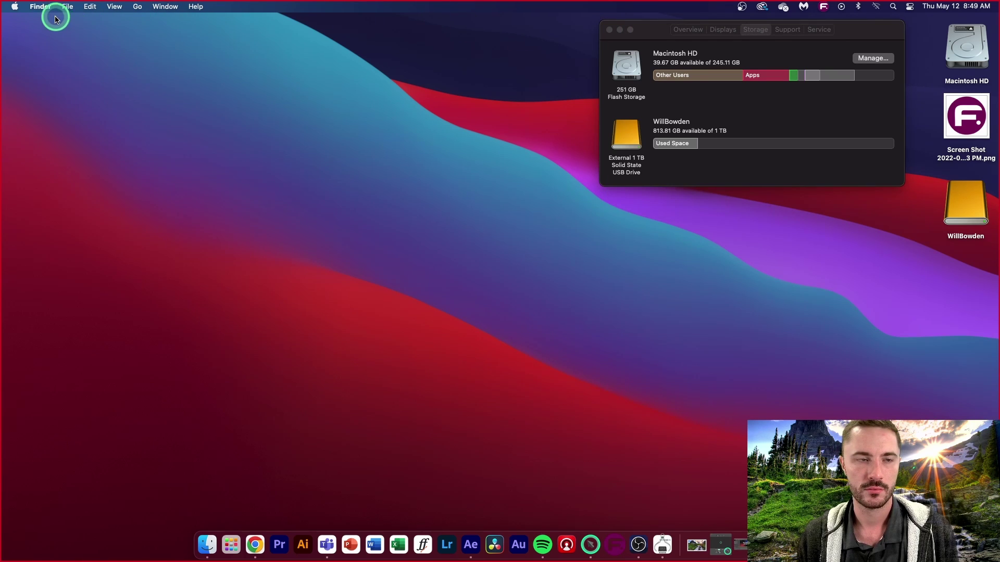
click(642, 33)
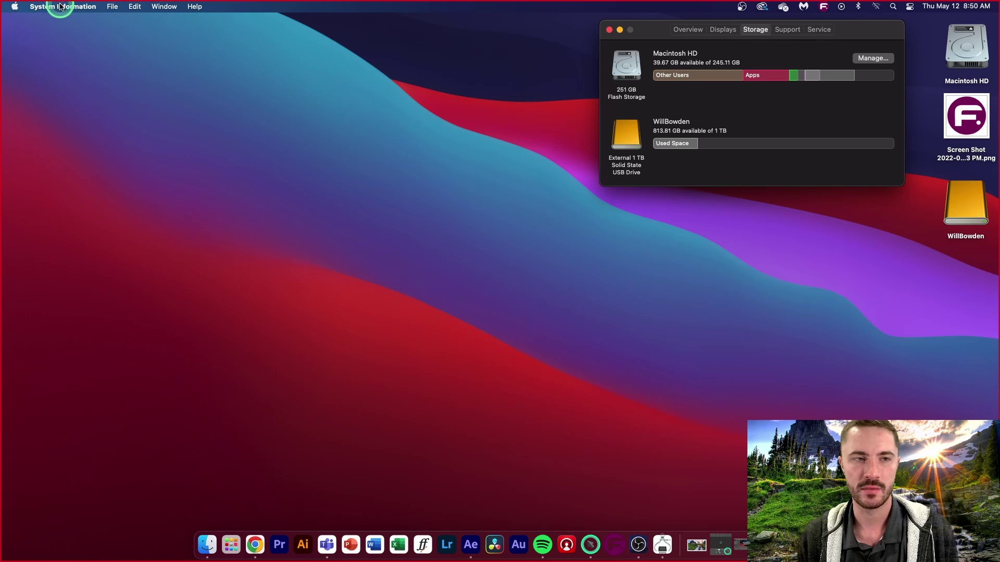
drag(645, 29, 633, 31)
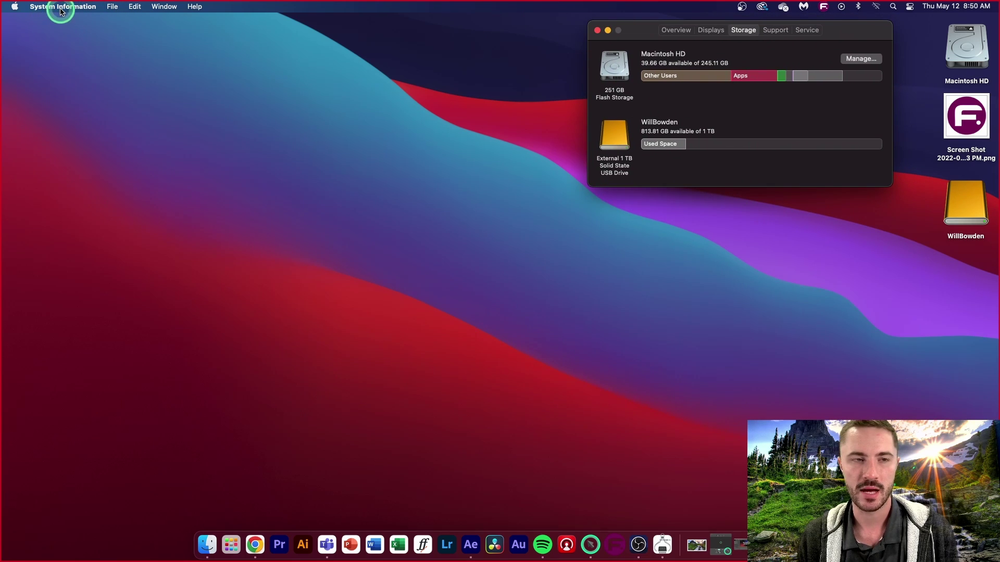
click(295, 109)
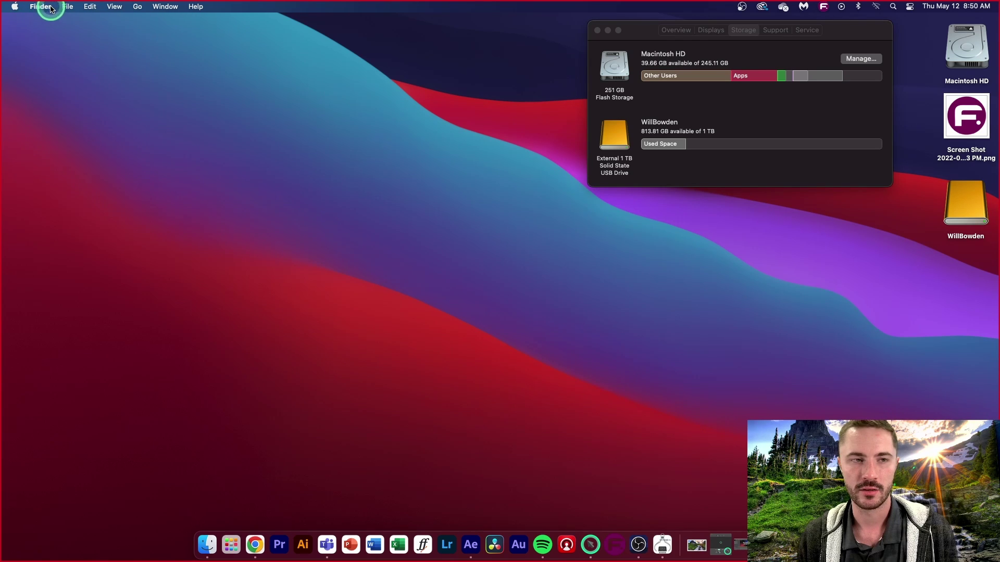
Open the hidden Library folder of the instructor account, reposition its window, and browse its folders up to Caches
click(141, 9)
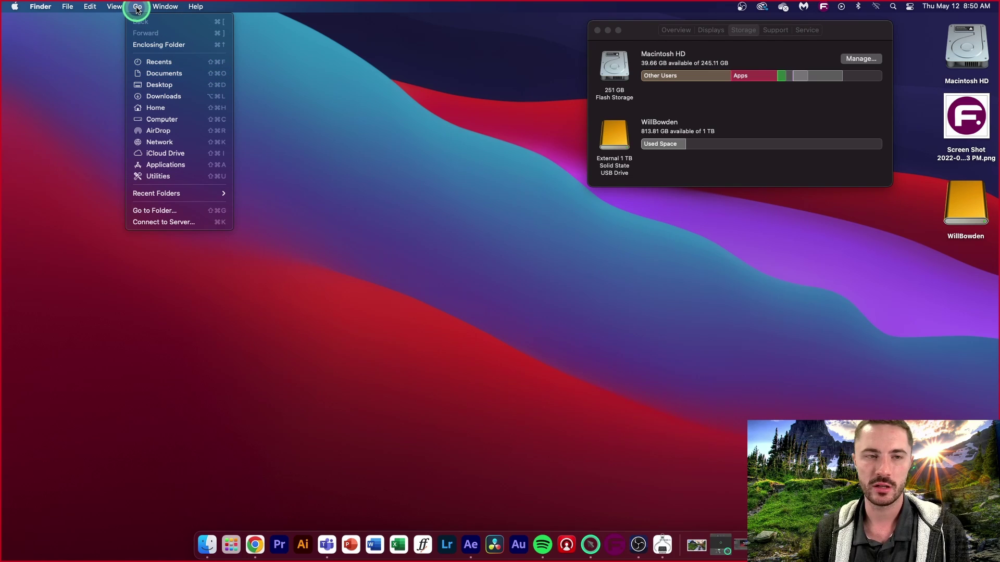
key(alt)
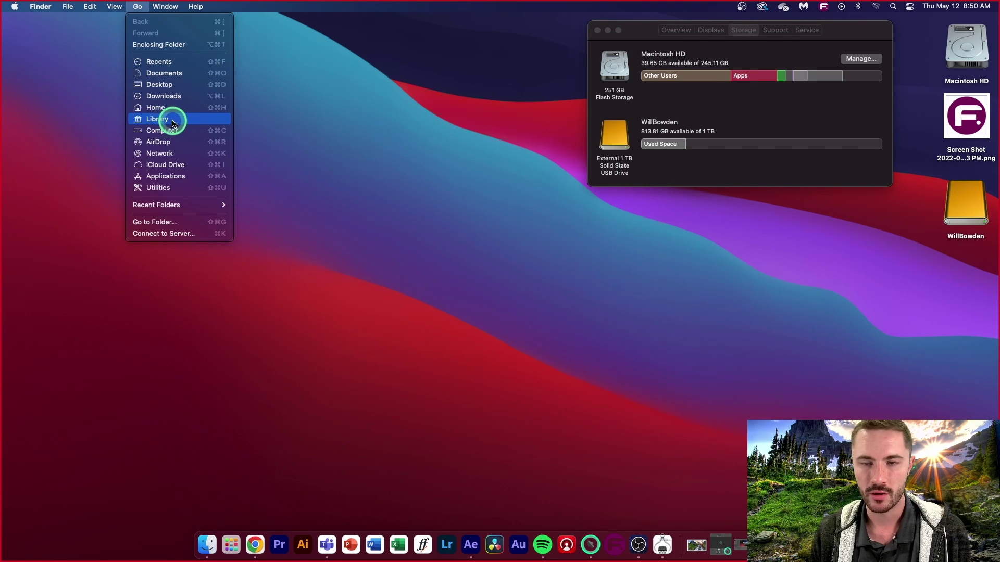
click(168, 121)
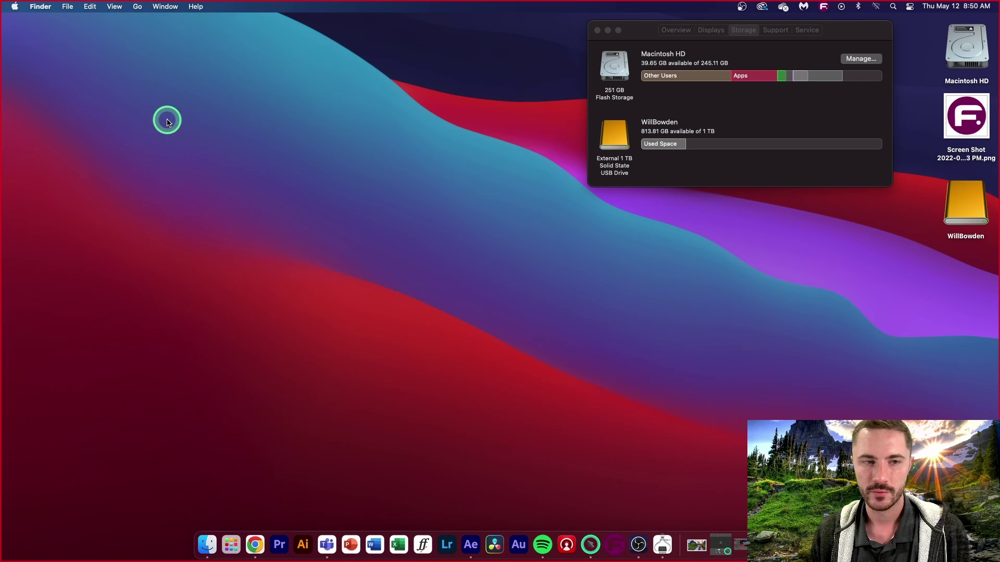
drag(192, 72, 195, 57)
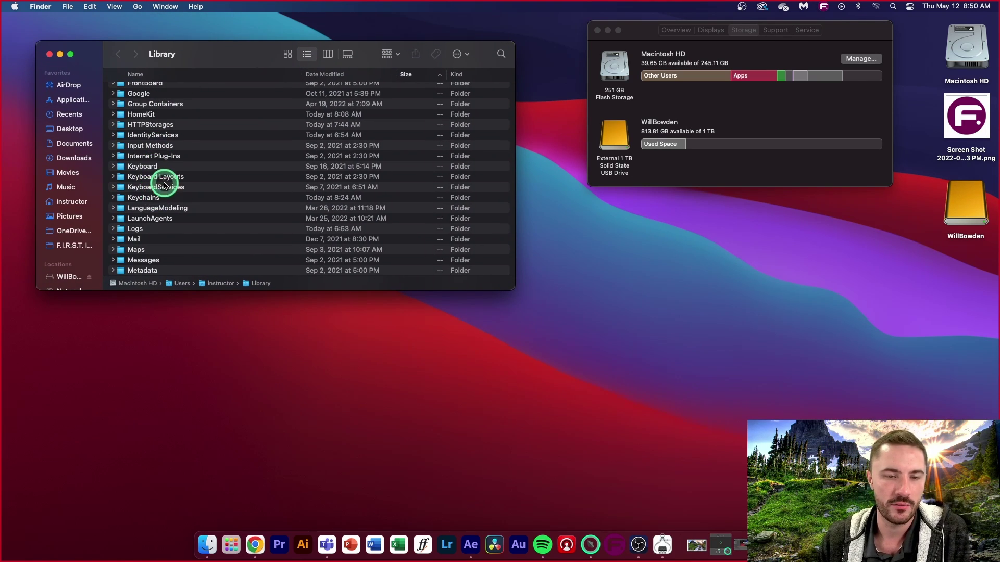
scroll(166, 183, up, 3)
scroll(165, 184, up, 8)
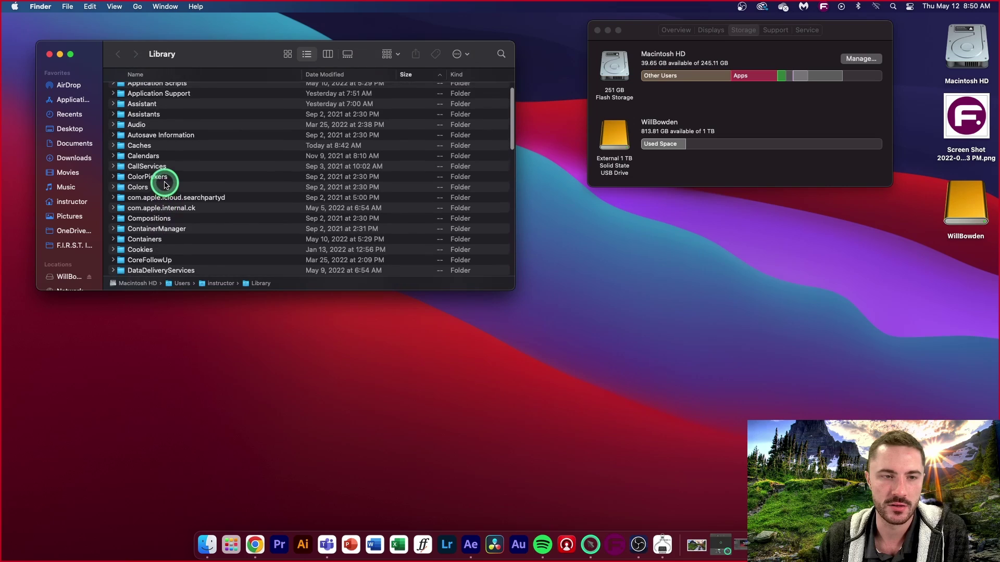
Browse the Library folder's contents and enlarge its window to fill the space beside the storage overview
scroll(166, 184, down, 20)
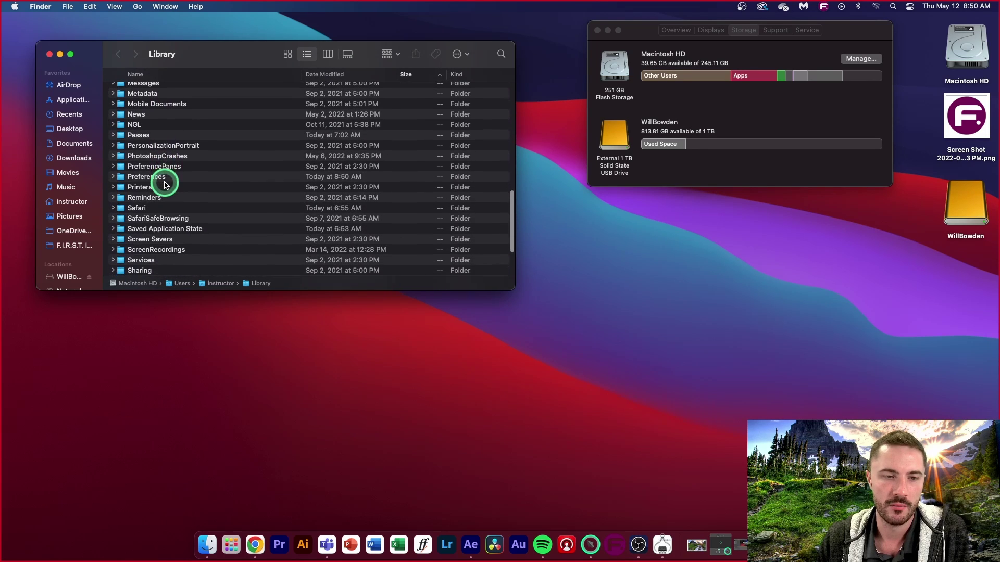
scroll(165, 183, up, 3)
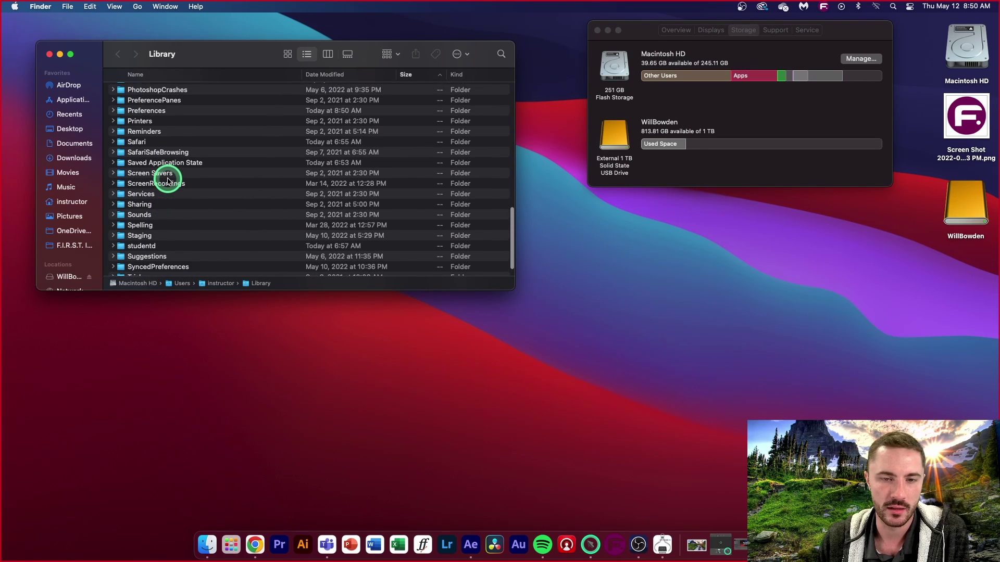
scroll(167, 177, up, 20)
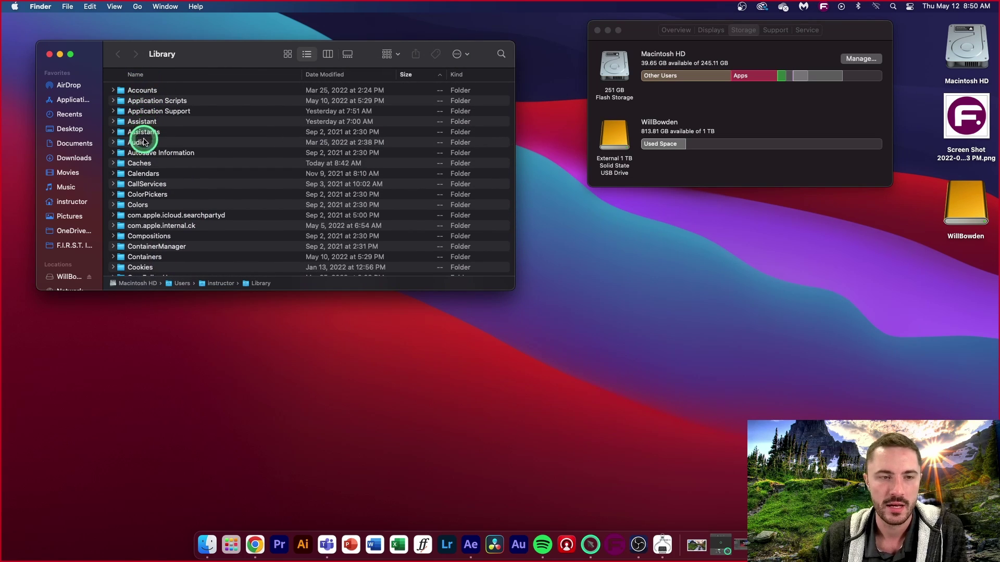
scroll(155, 196, down, 3)
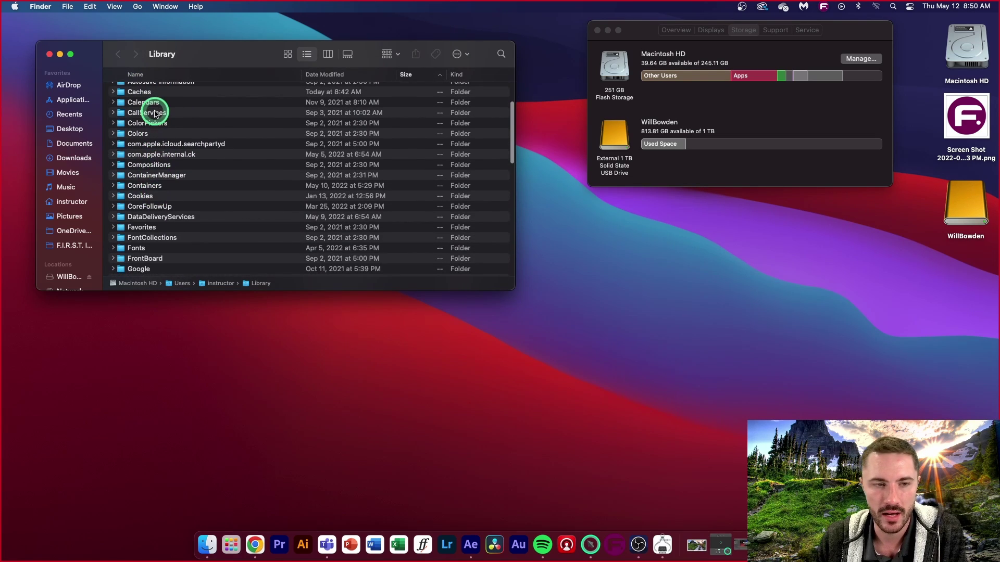
scroll(155, 113, up, 3)
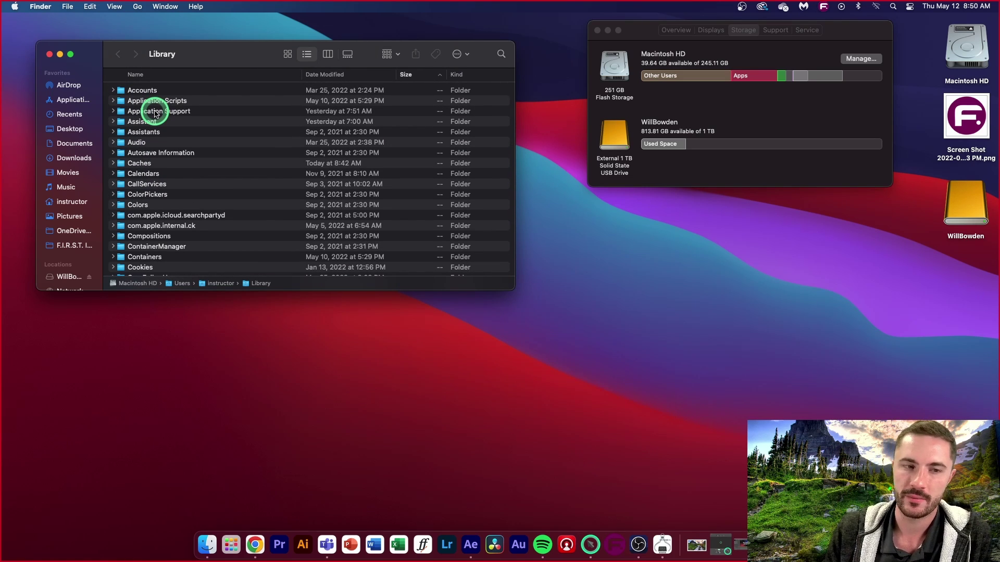
scroll(151, 167, down, 10)
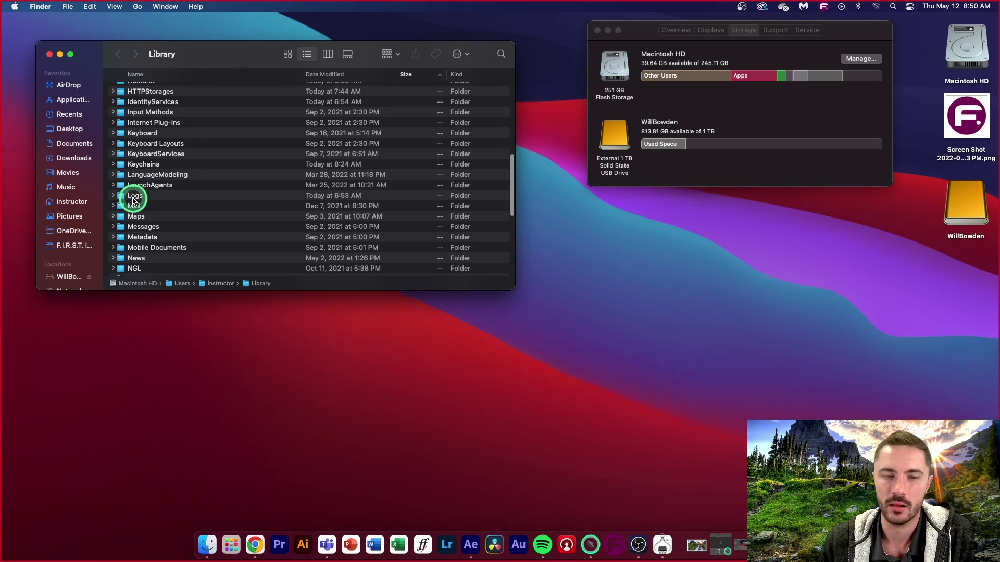
scroll(152, 185, up, 12)
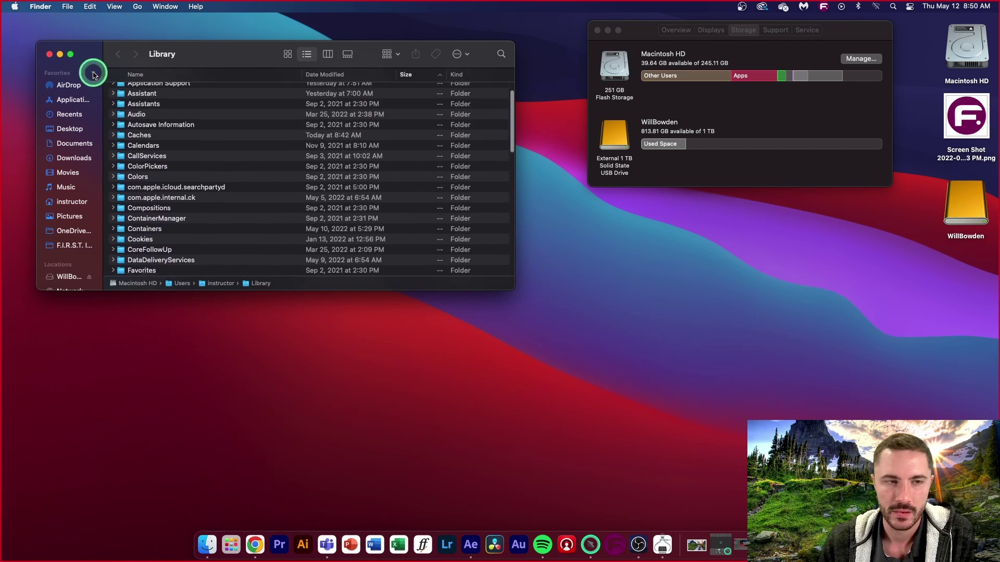
drag(36, 41, 2, 14)
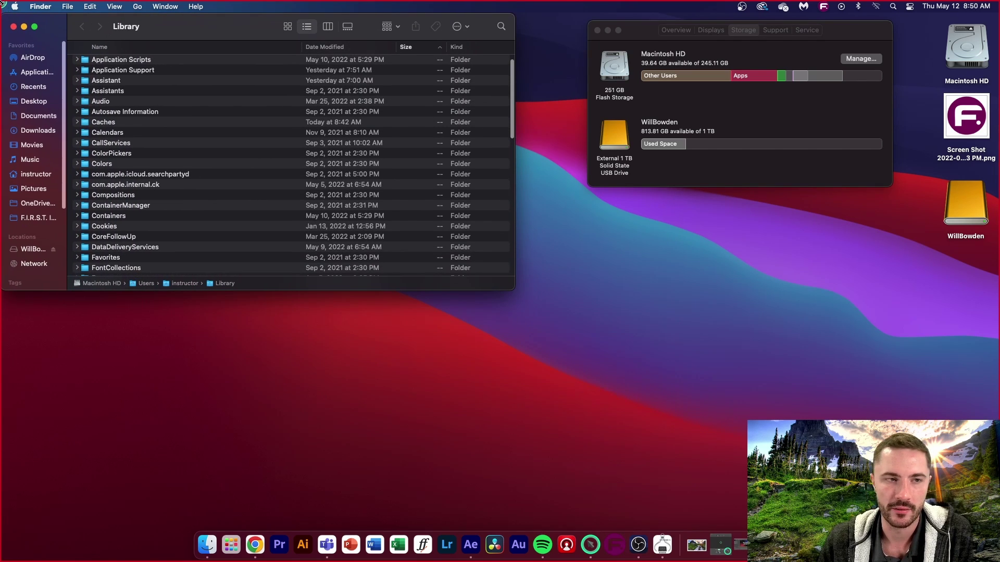
drag(518, 341, 578, 537)
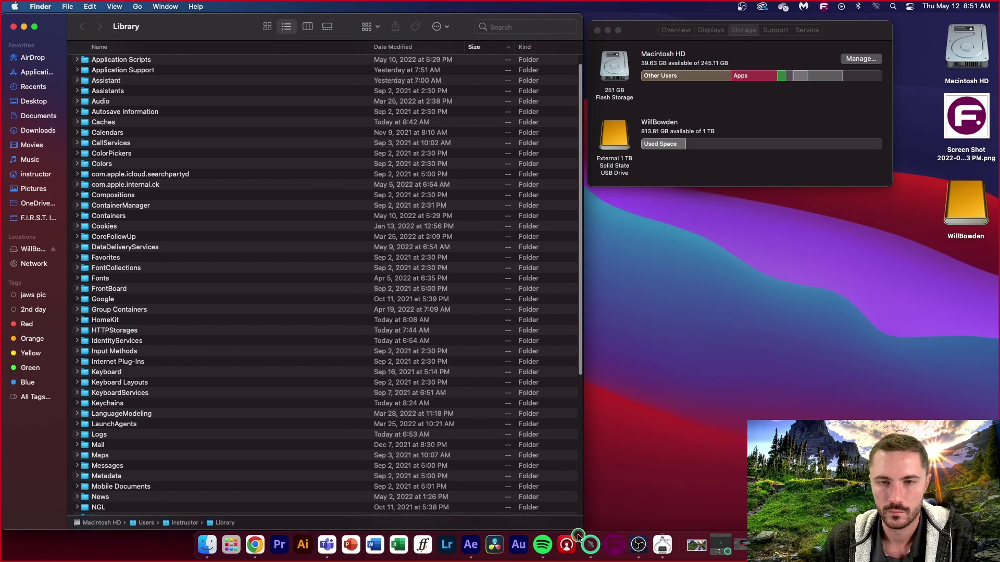
Check the size of the Caches folder in its Info window, moving that window aside and closing it when done
click(100, 121)
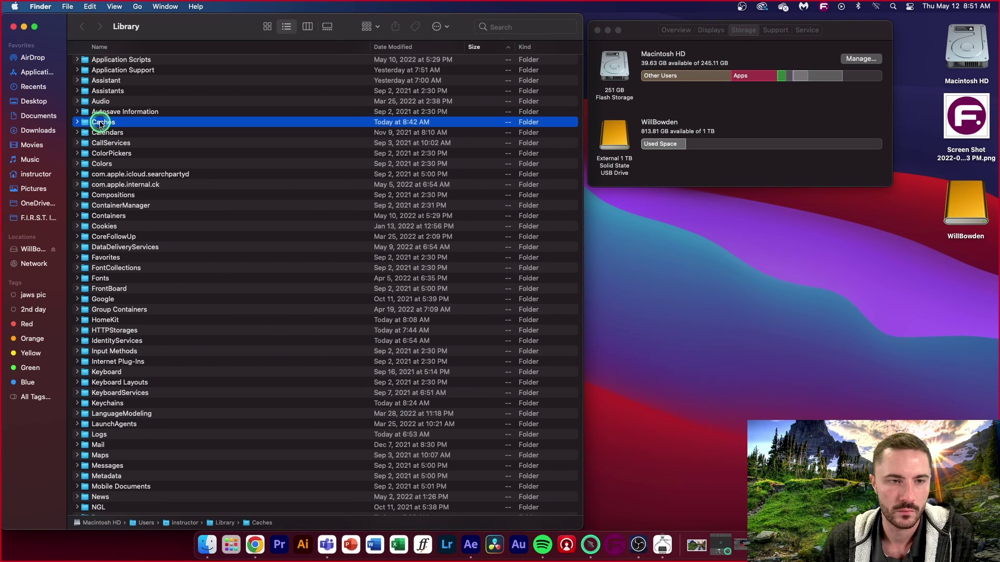
right_click(102, 122)
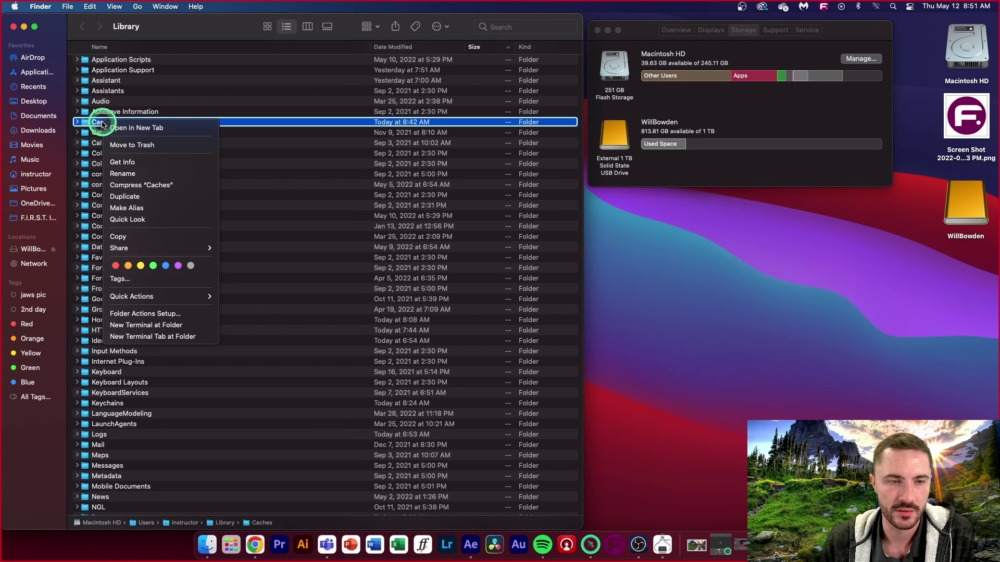
click(122, 163)
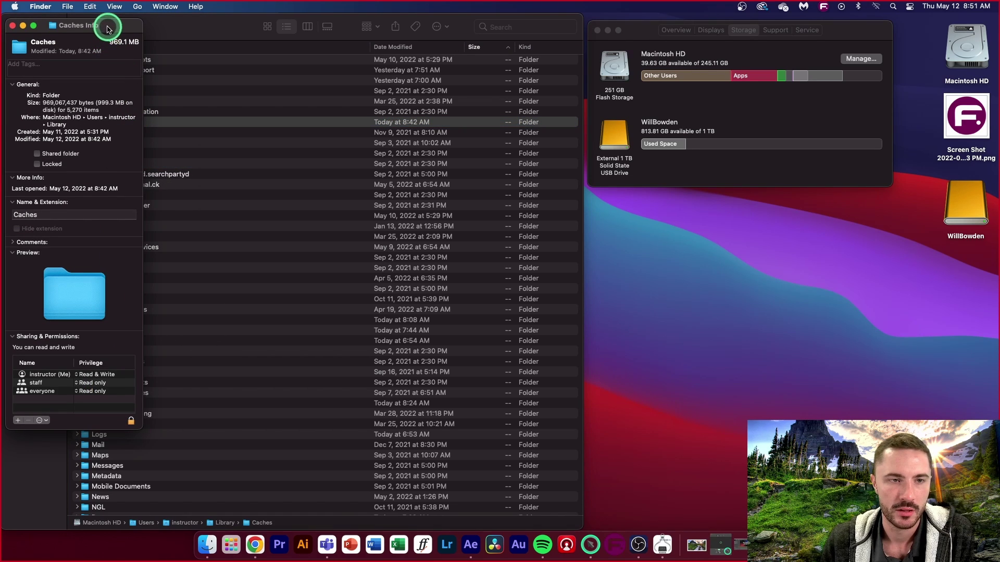
drag(107, 28, 282, 24)
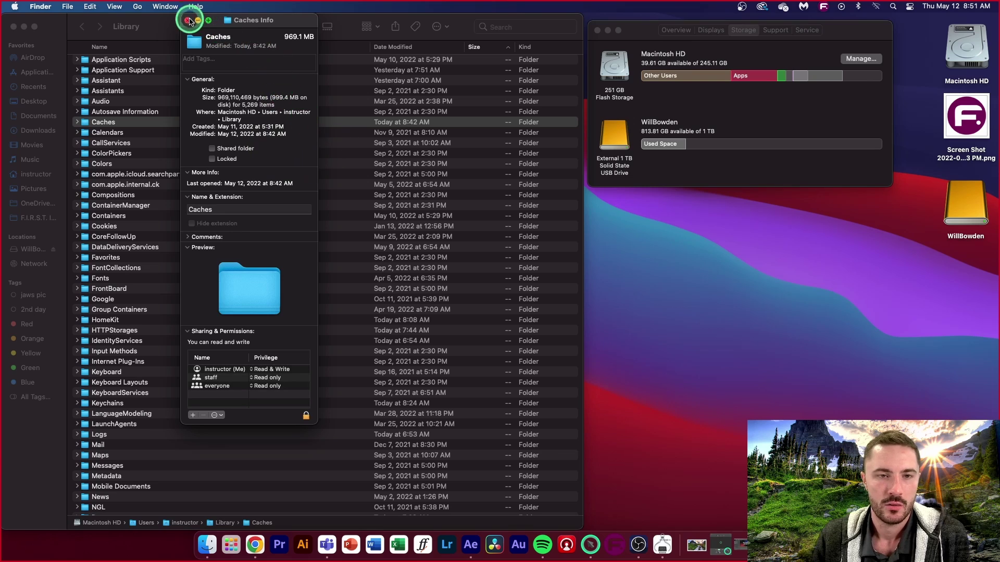
click(187, 20)
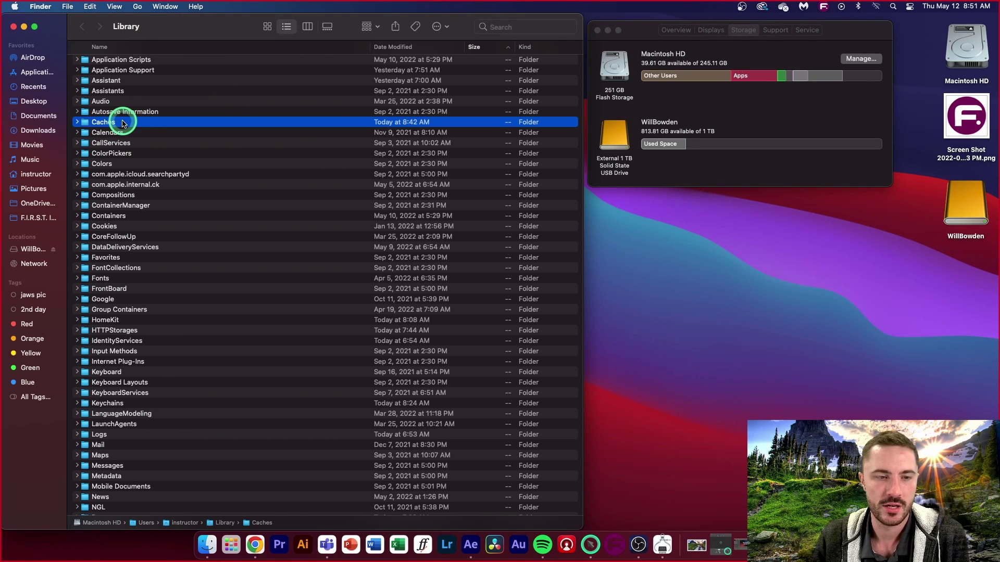
Check the size of the Logs folder in its Info window, reposition that window, and close it
scroll(137, 220, down, 1)
scroll(137, 220, down, 4)
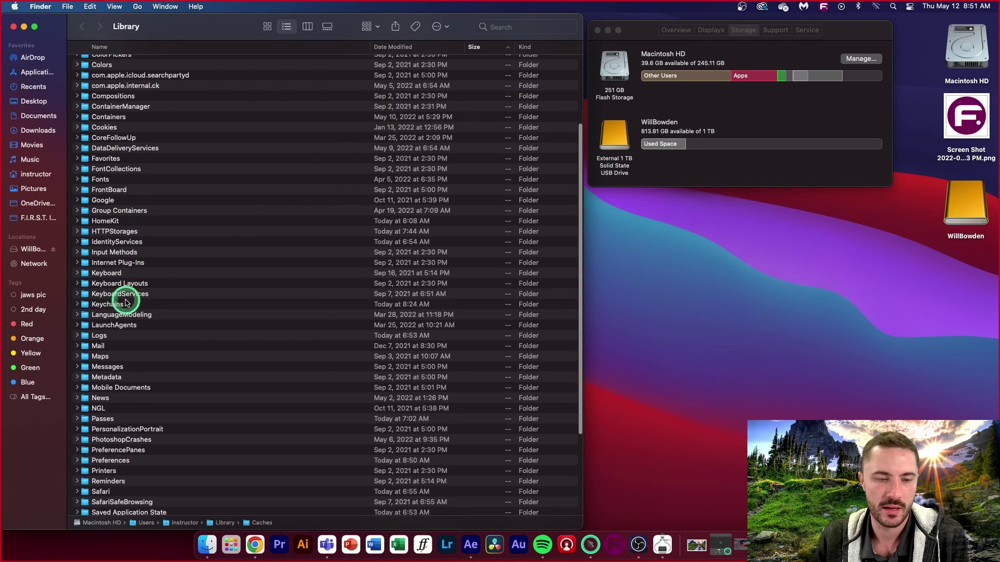
click(105, 336)
right_click(106, 338)
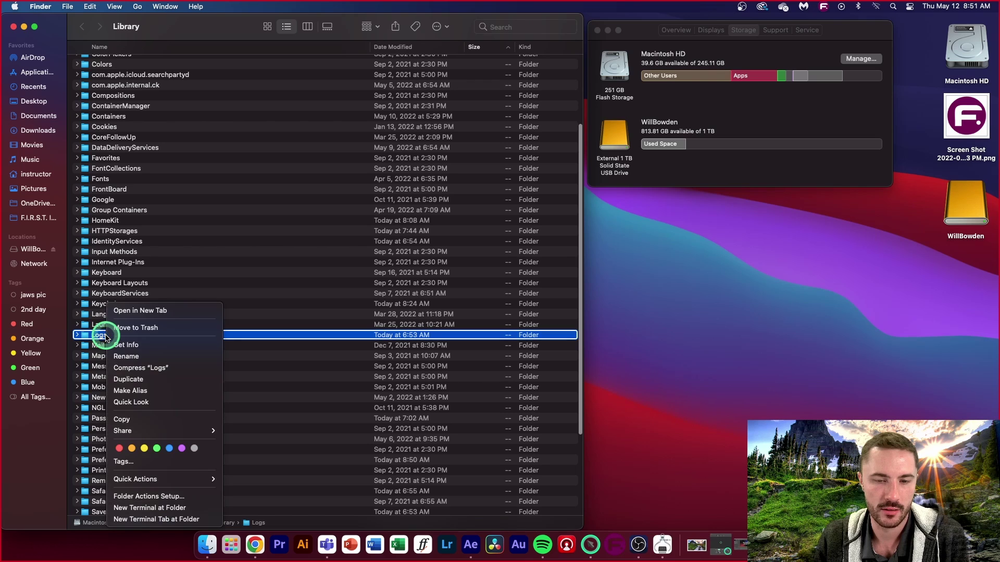
click(123, 348)
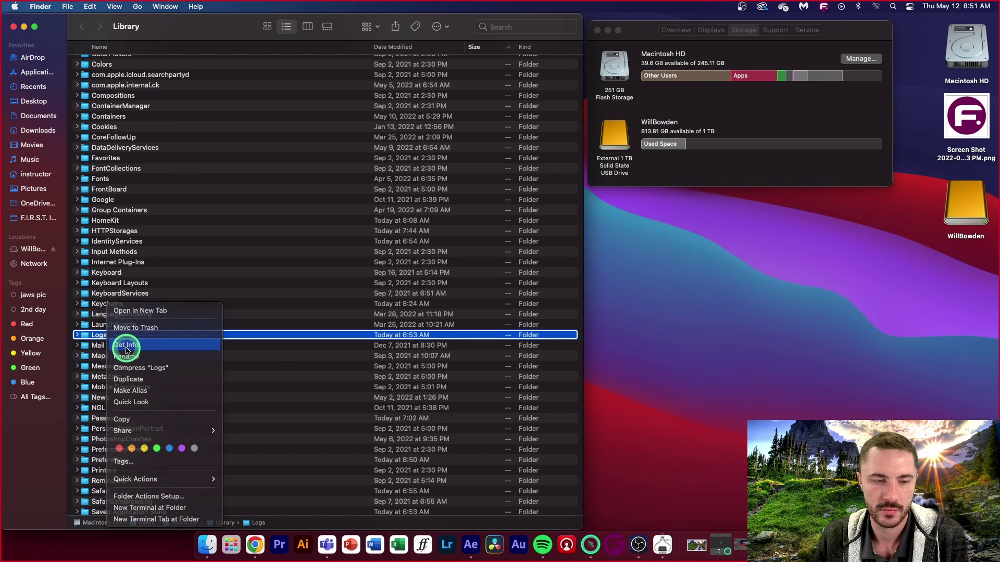
drag(100, 28, 339, 35)
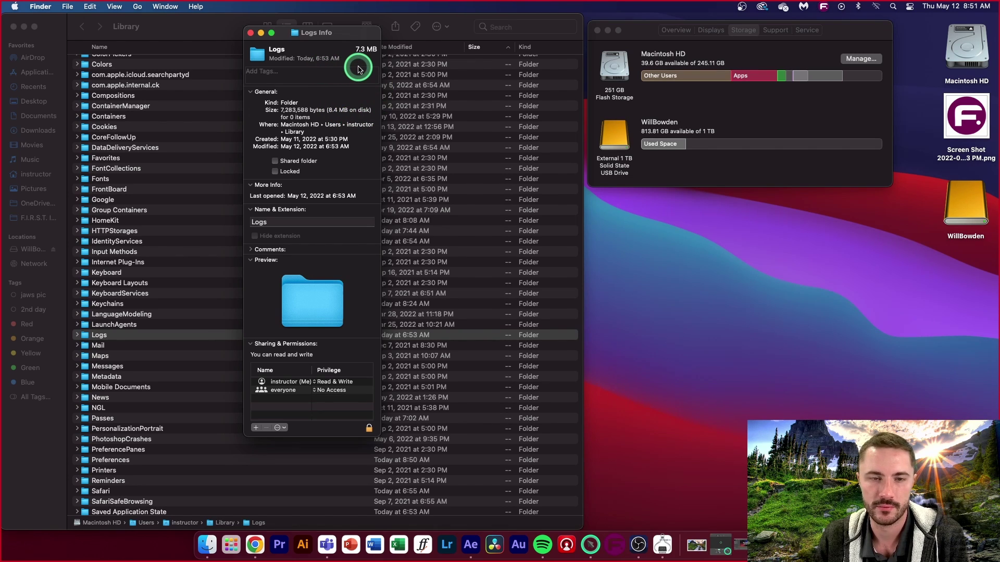
click(250, 32)
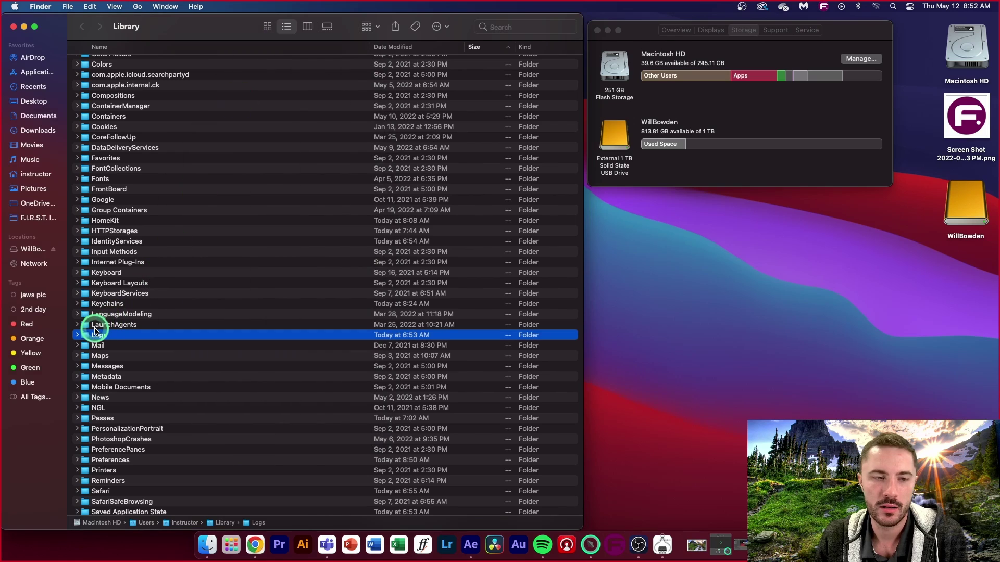
Select the Caches and Logs folders together in Library and move both to the Trash
scroll(99, 323, up, 5)
click(112, 136)
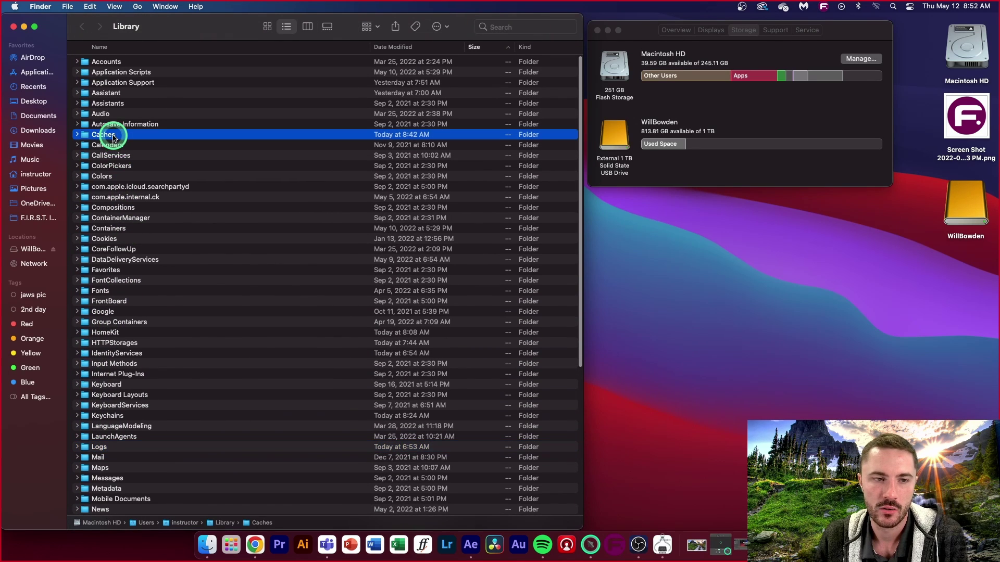
click(107, 447)
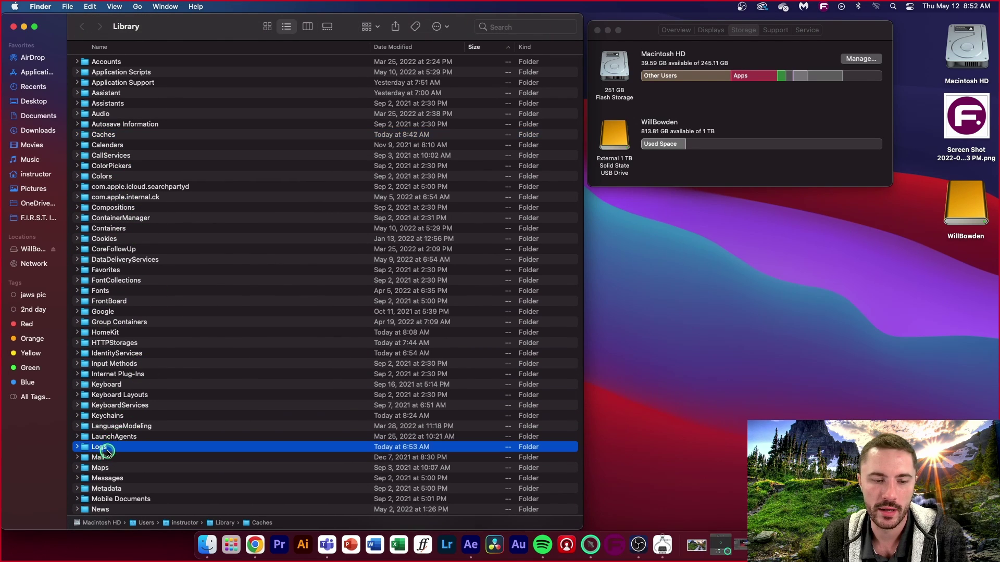
click(122, 136)
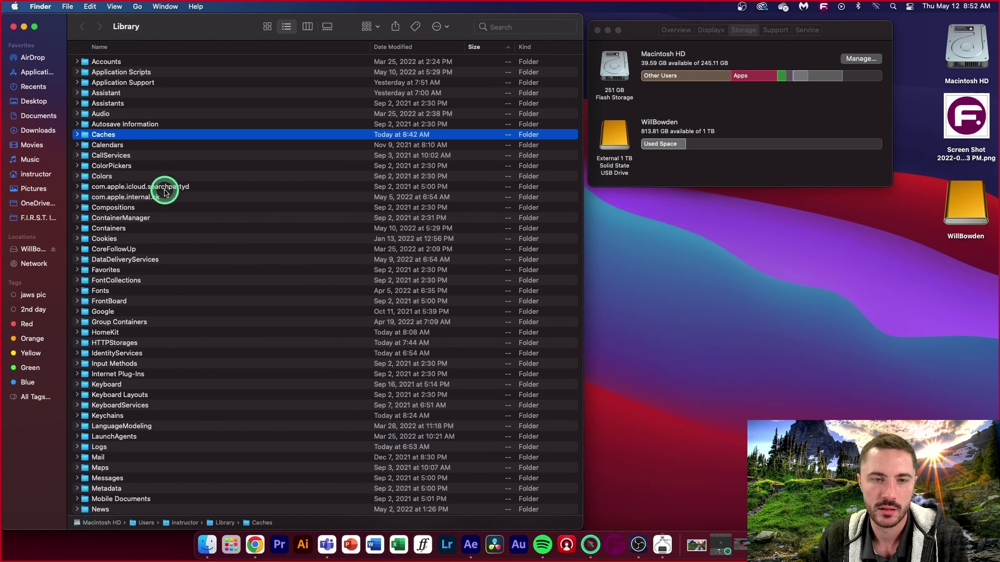
click(109, 457)
click(110, 448)
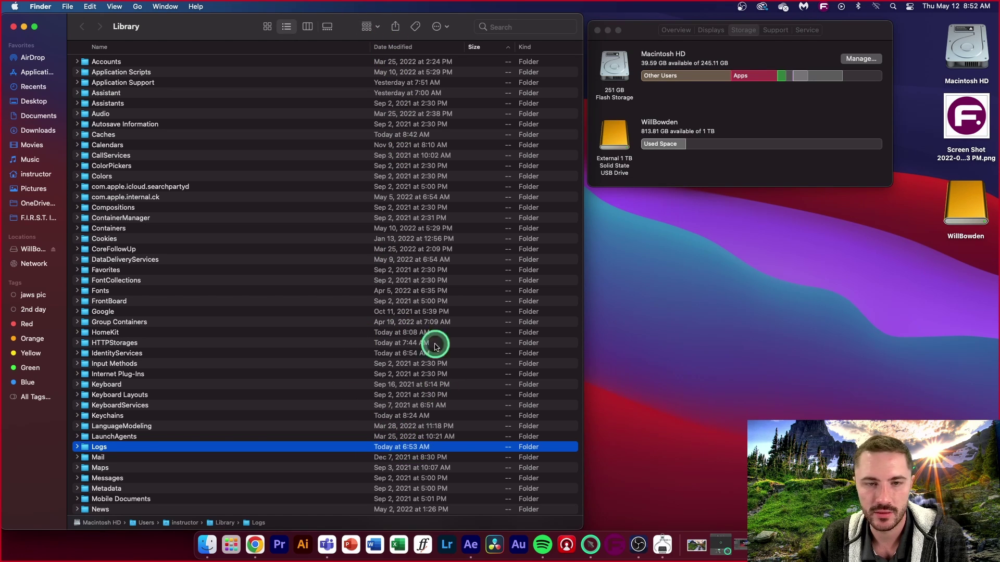
click(135, 134)
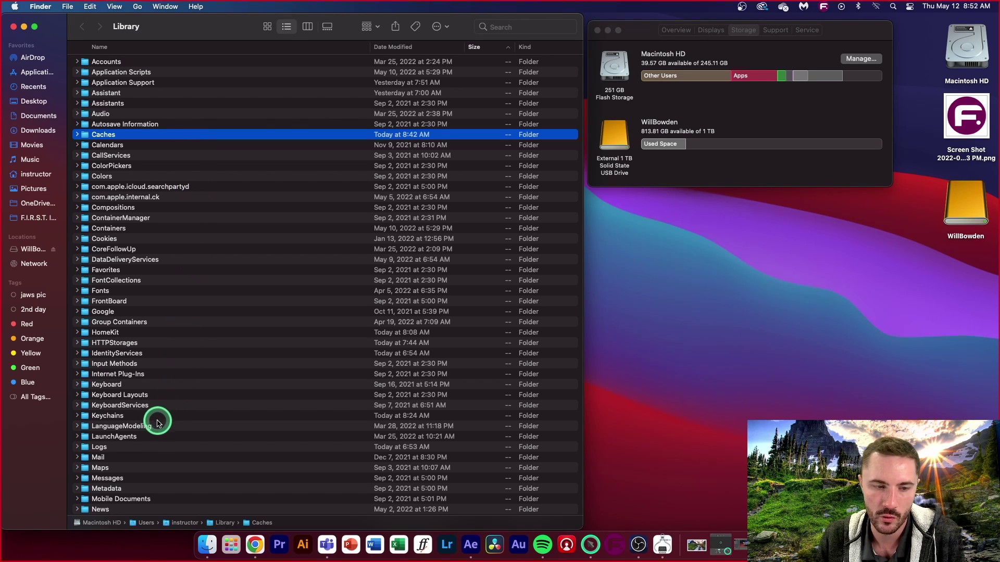
super+click(119, 451)
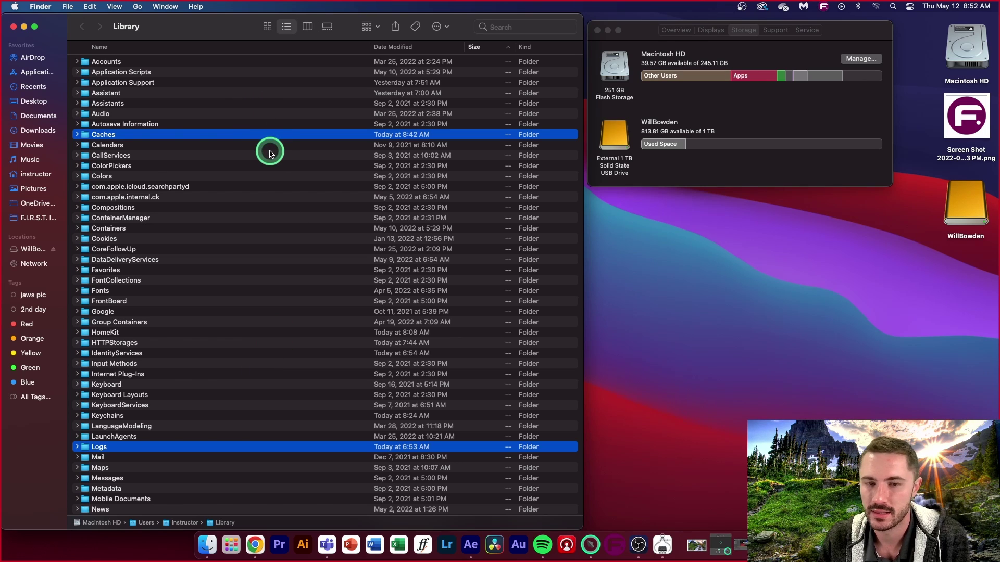
right_click(211, 138)
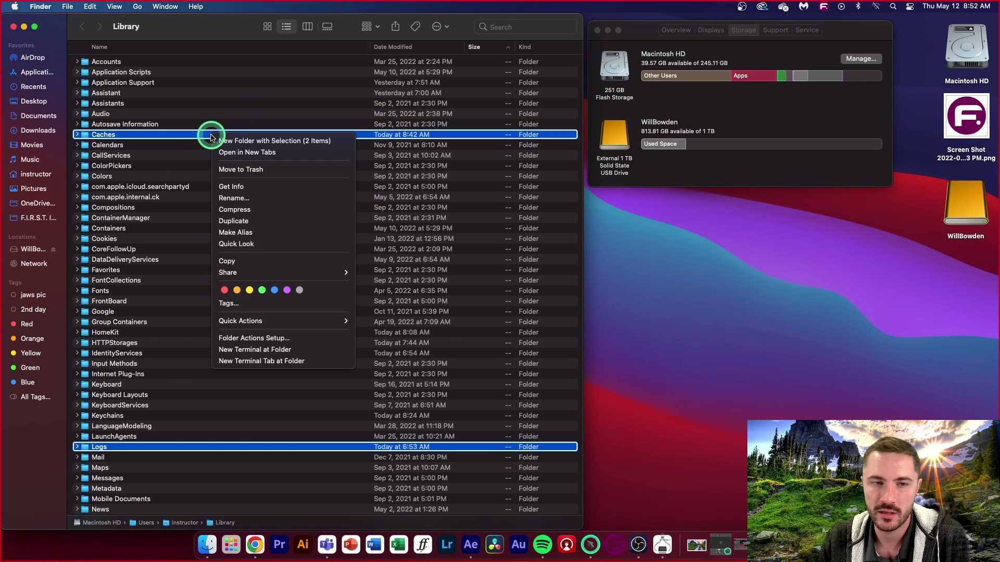
click(253, 170)
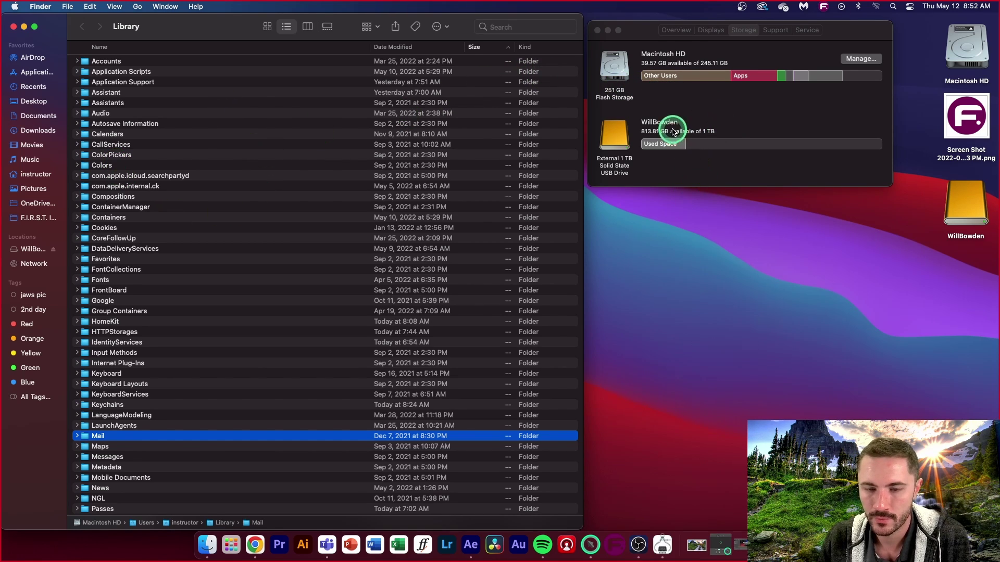
Bring the storage overview forward and examine the Macintosh HD available space and the categories of its usage bar
click(690, 113)
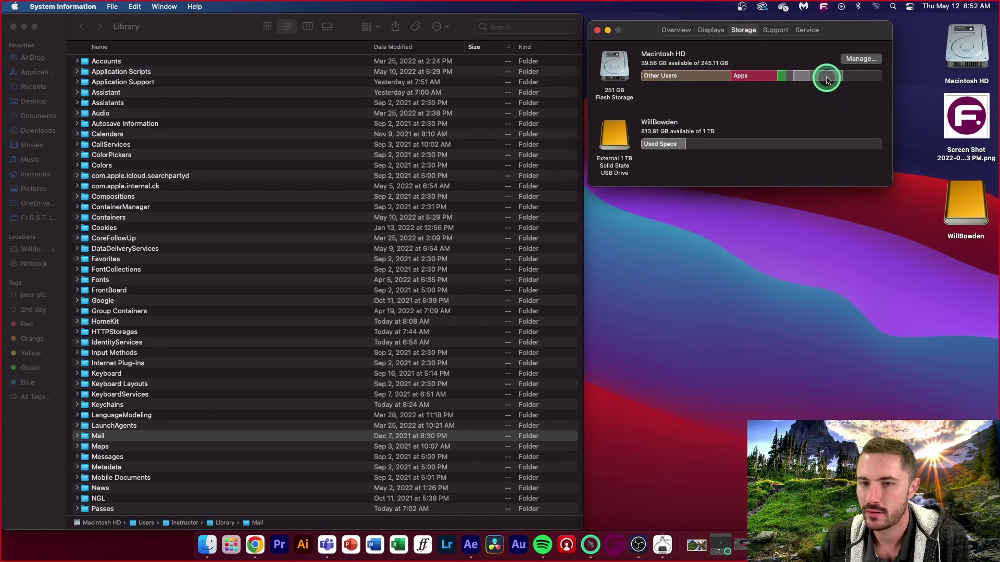
mouse_move(843, 78)
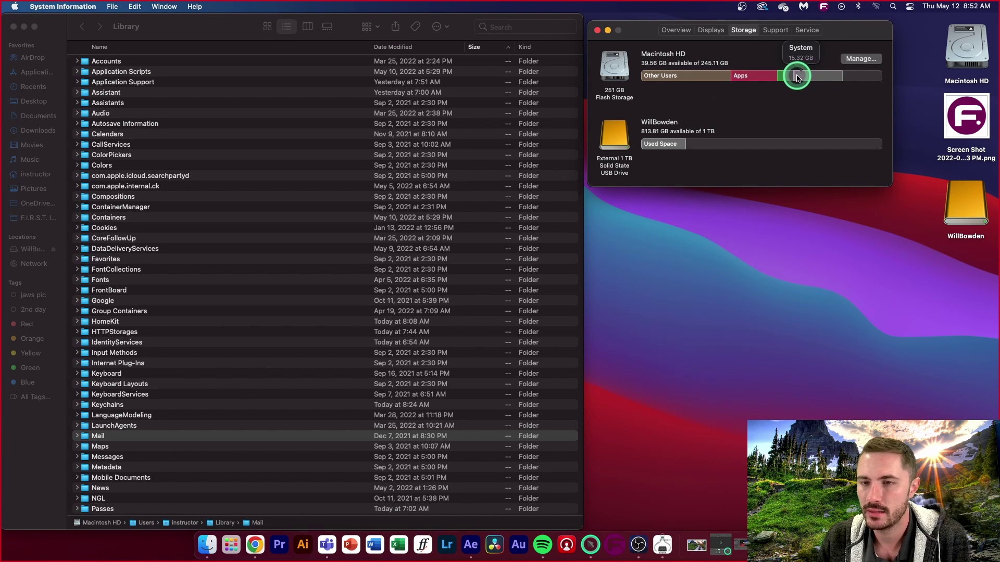
mouse_move(775, 78)
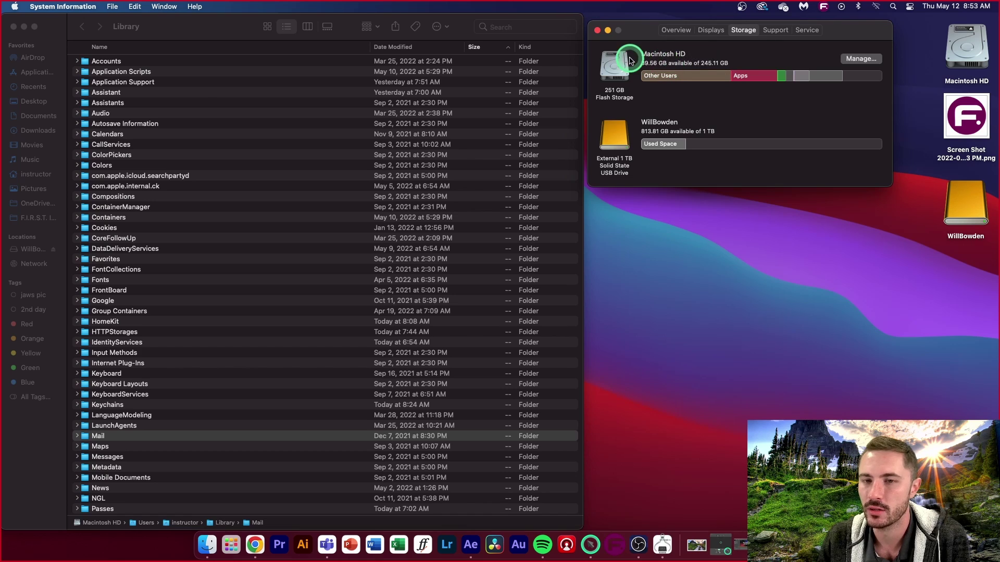
drag(645, 35, 647, 30)
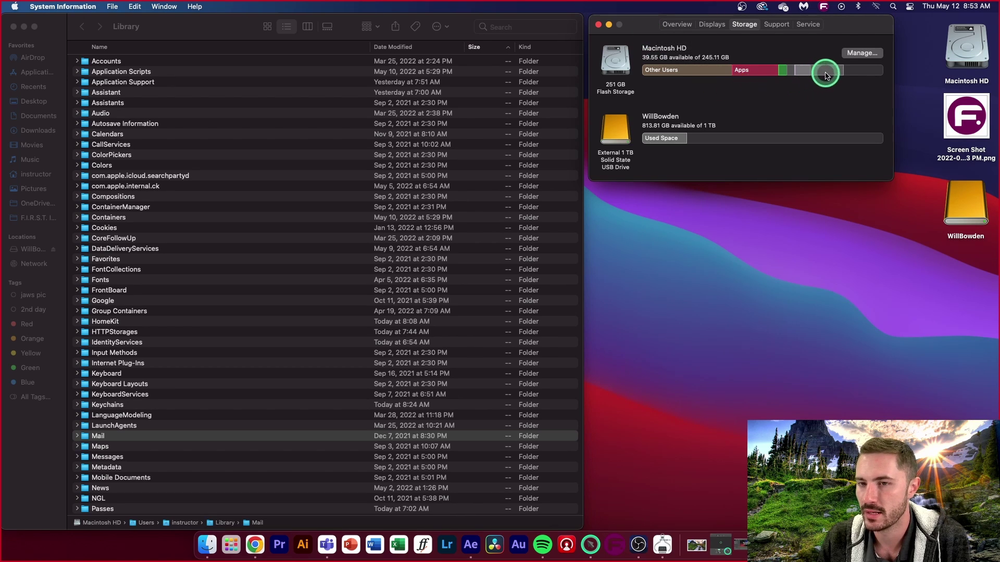
mouse_move(713, 65)
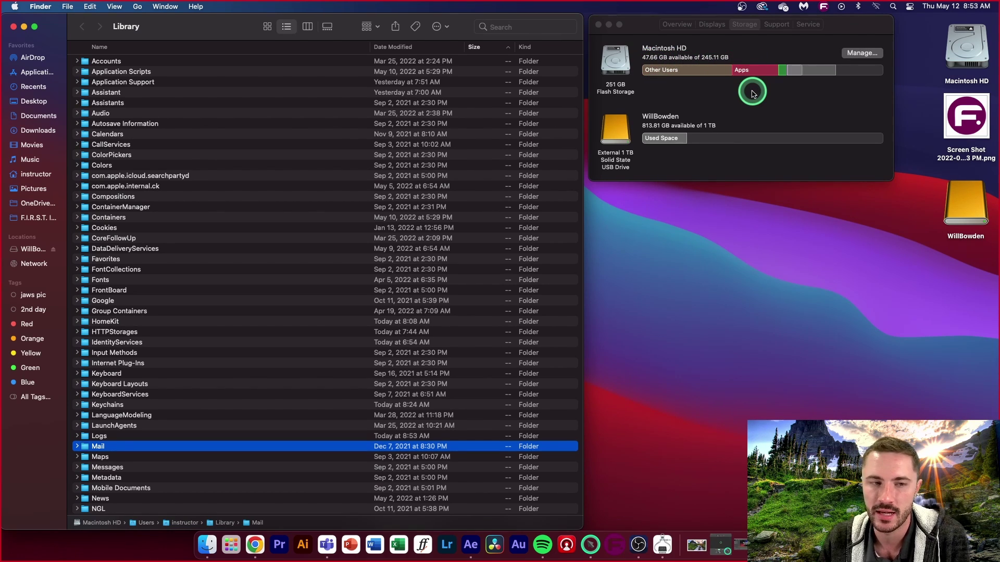
Look for the Logs and Caches folders in the Library list again
click(110, 438)
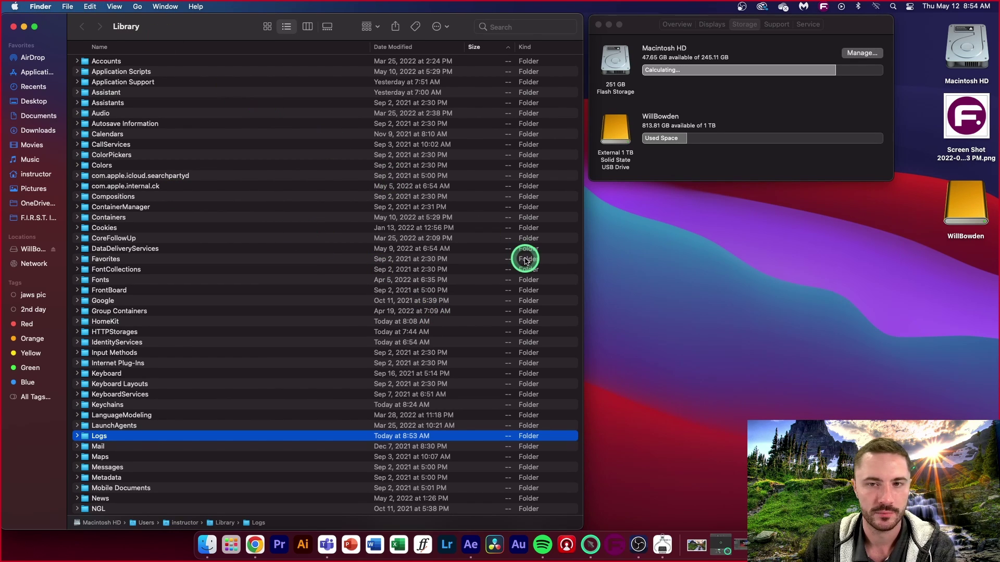
drag(234, 30, 239, 31)
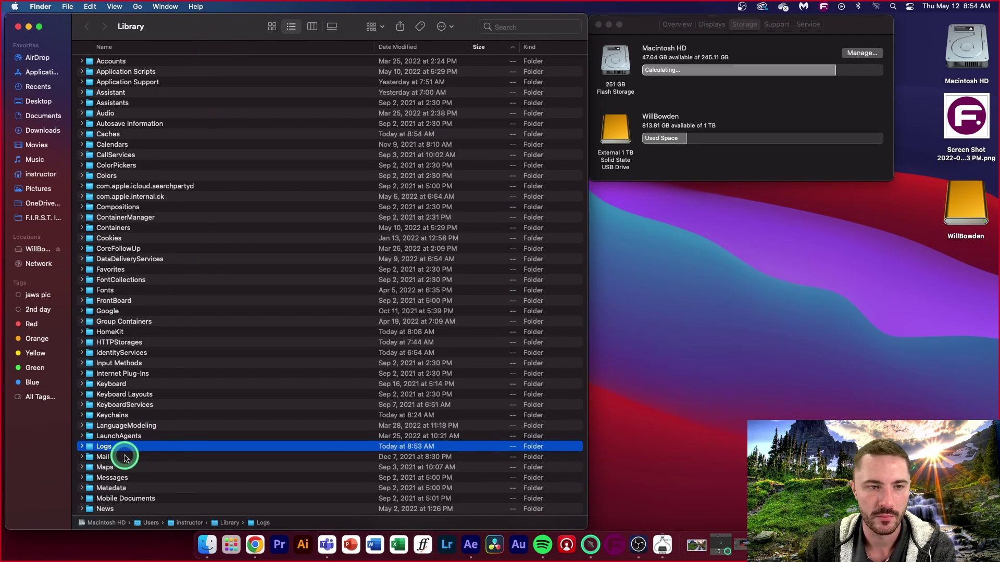
click(107, 133)
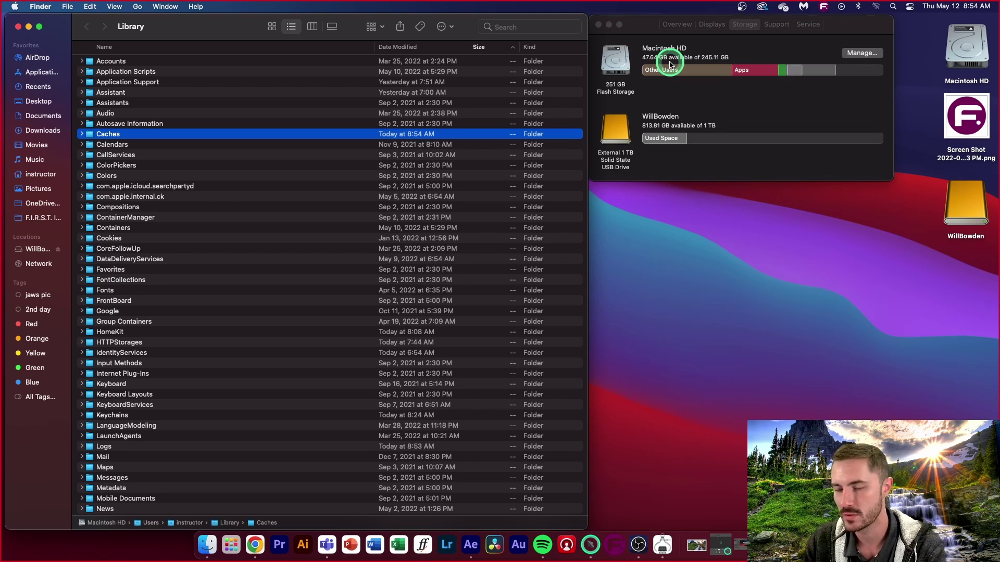
Close the storage overview and the Library window, and return to the empty desktop with Finder active
click(643, 28)
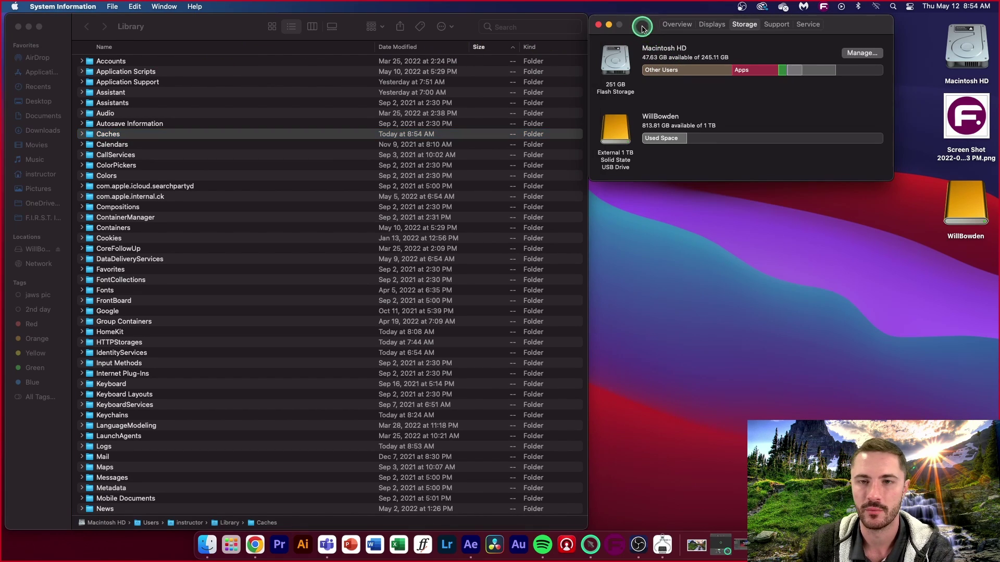
click(598, 24)
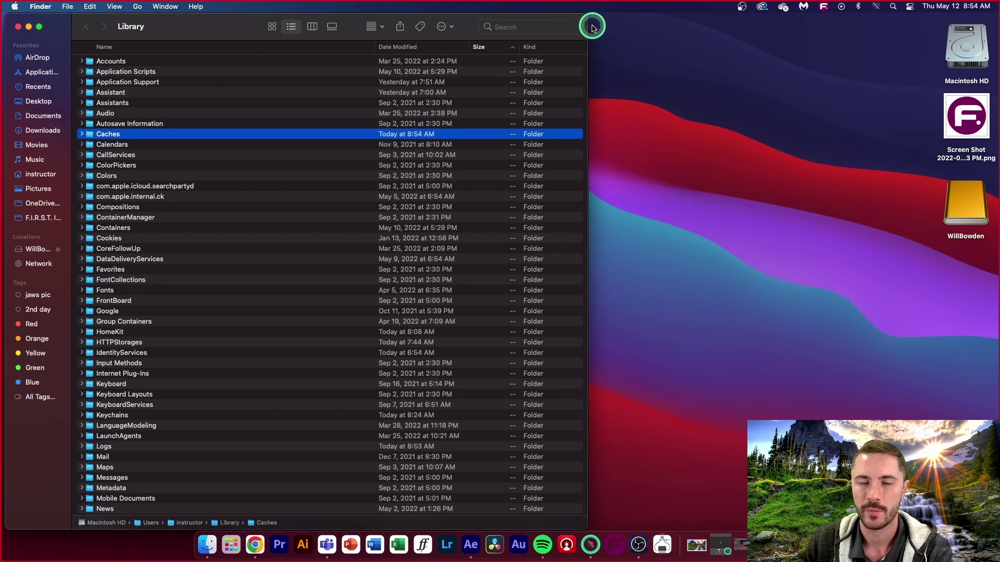
click(18, 27)
click(982, 26)
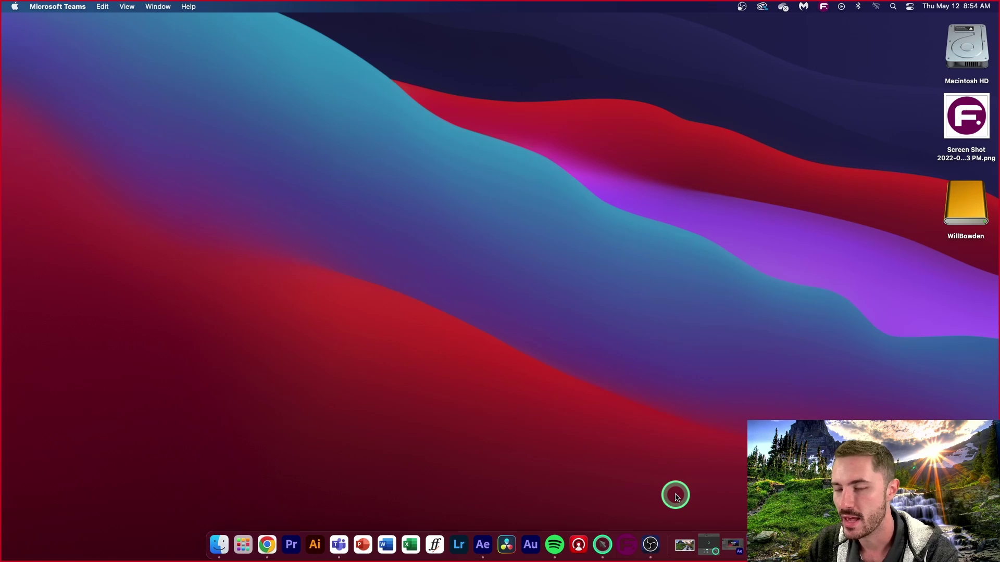
click(485, 263)
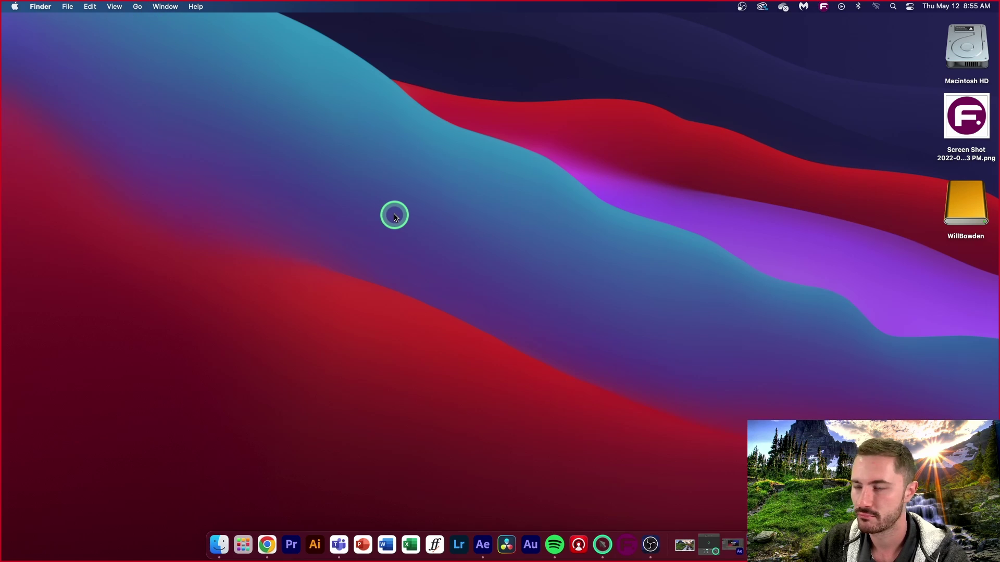